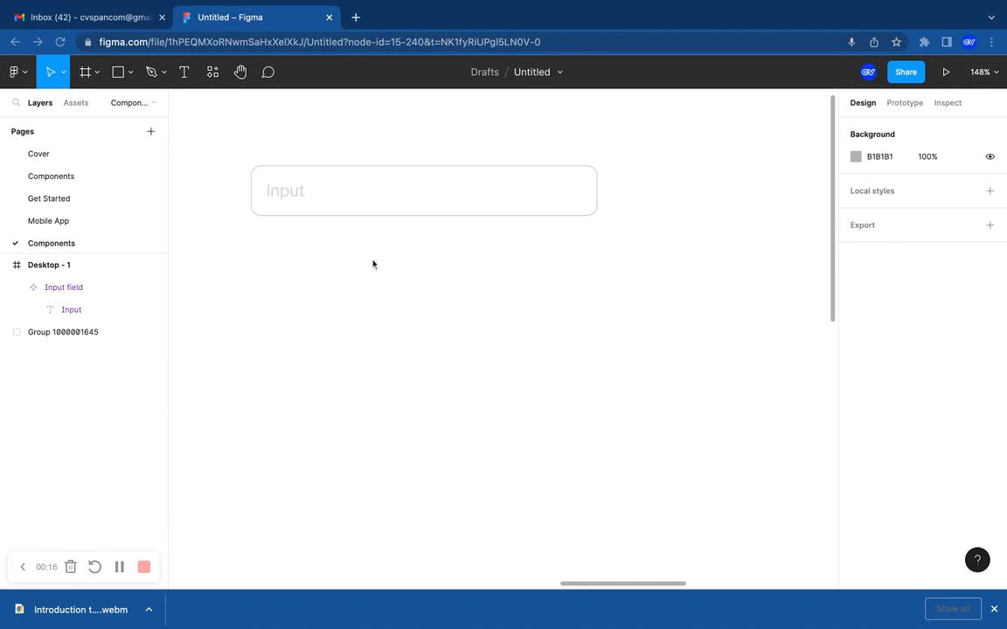
Add a second variant to the Input field component.
{"action": "left_click", "coordinate": [340, 202]}
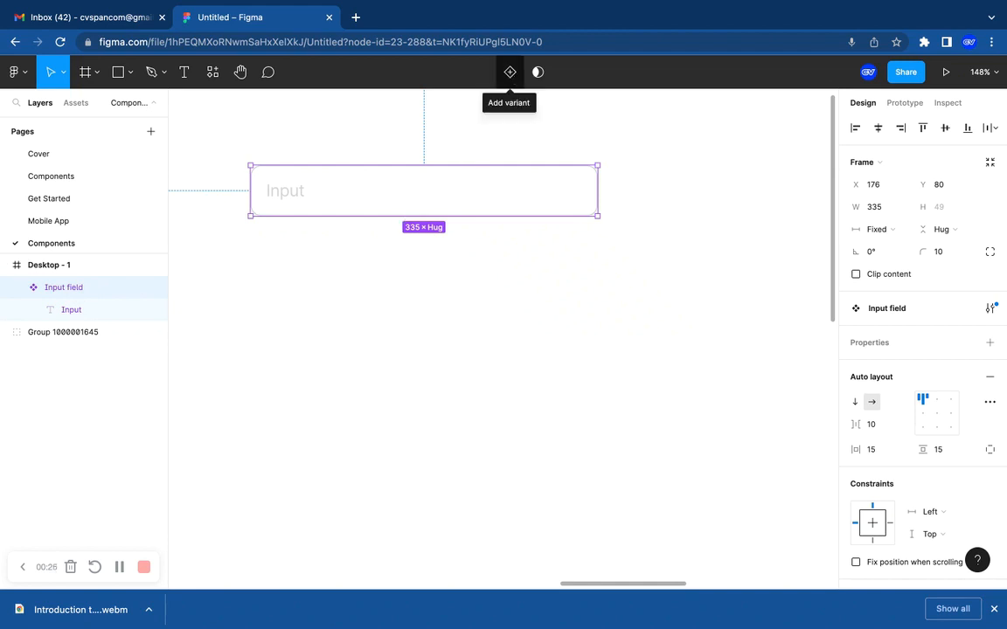
{"action": "left_click", "coordinate": [509, 72]}
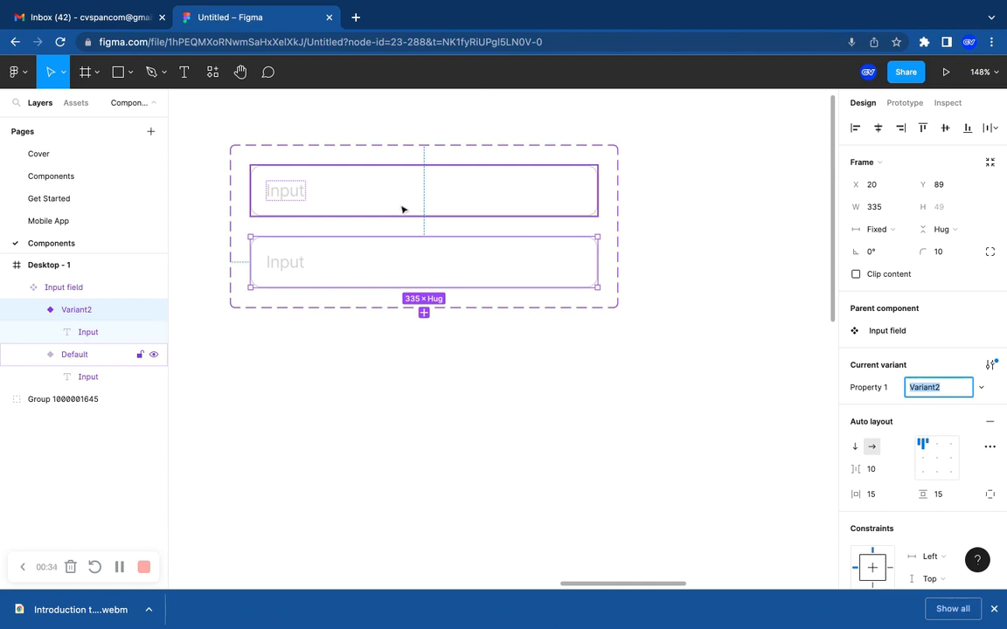
Search the assets for "arrow" and place the arrow-down-s-line icon inside the second variant, beside its Input text.
{"action": "left_click", "coordinate": [76, 103]}
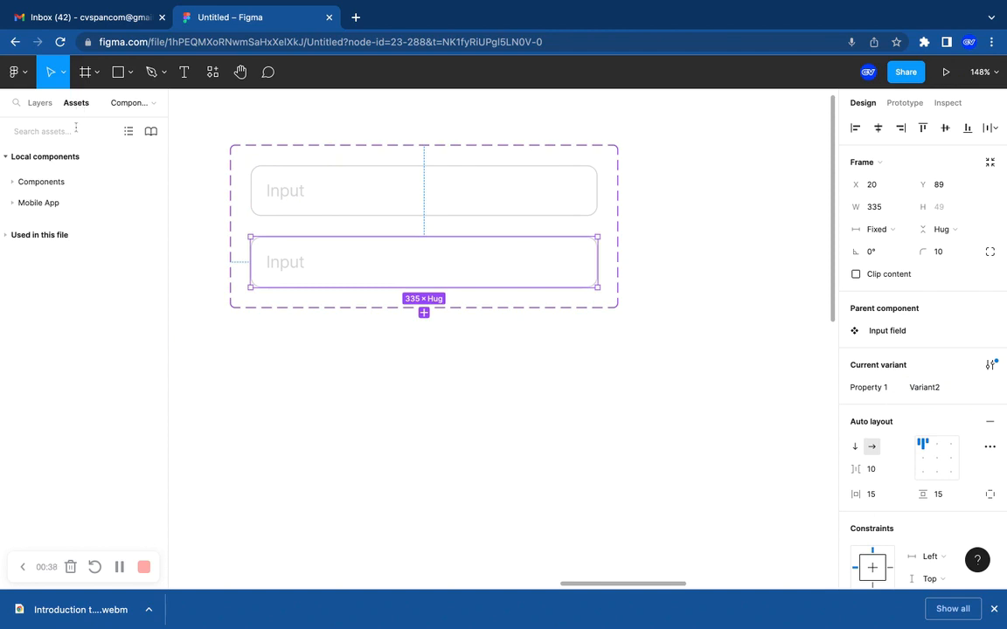
{"action": "type", "text": "arrow"}
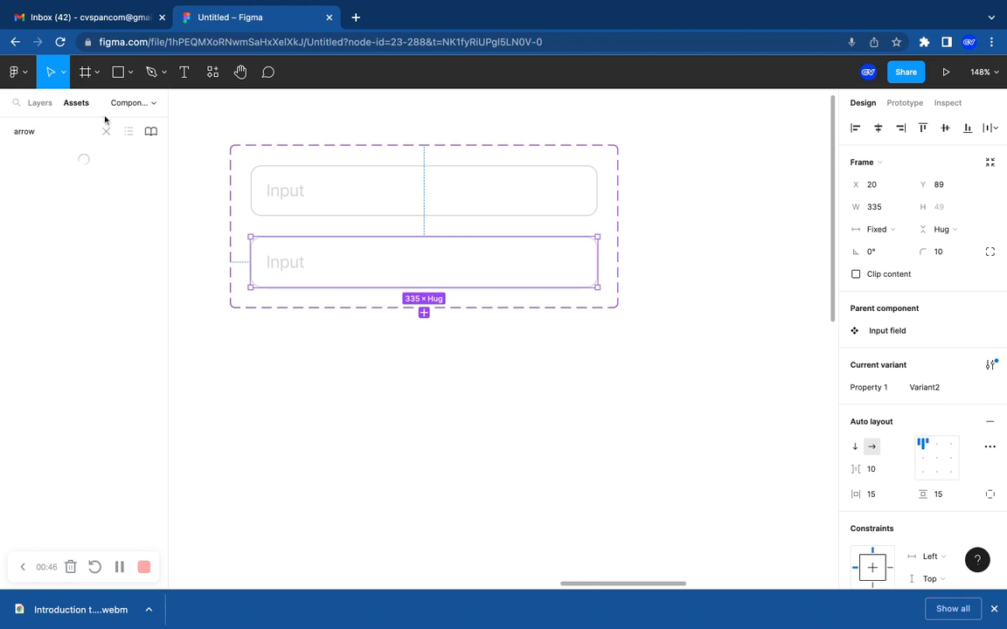
{"action": "scroll", "coordinate": [83, 340], "scroll_direction": "down", "scroll_amount": 3}
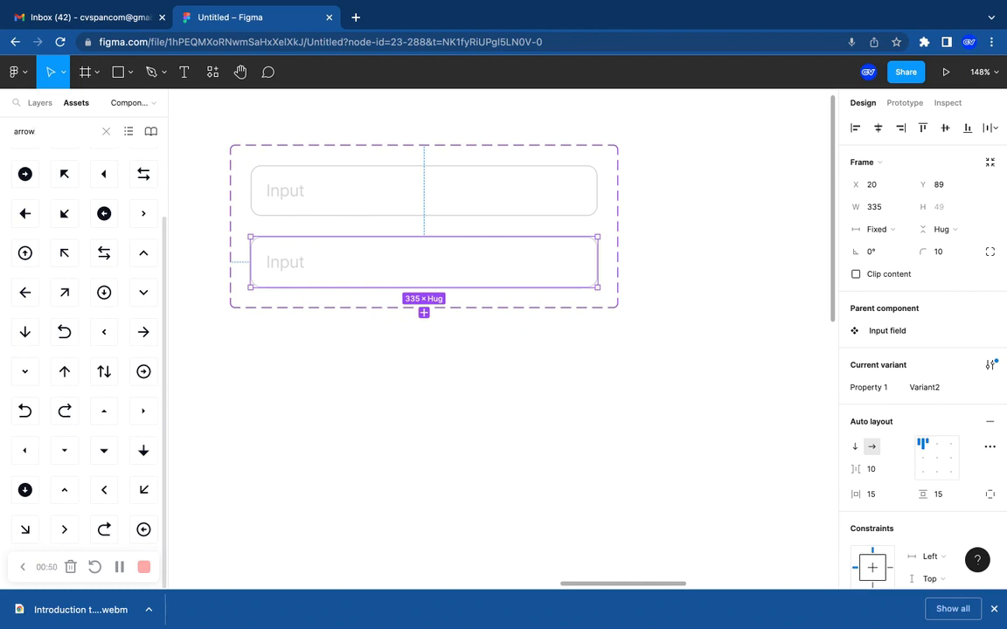
{"action": "left_click", "coordinate": [143, 293]}
{"action": "left_click_drag", "start_coordinate": [143, 293], "coordinate": [515, 373]}
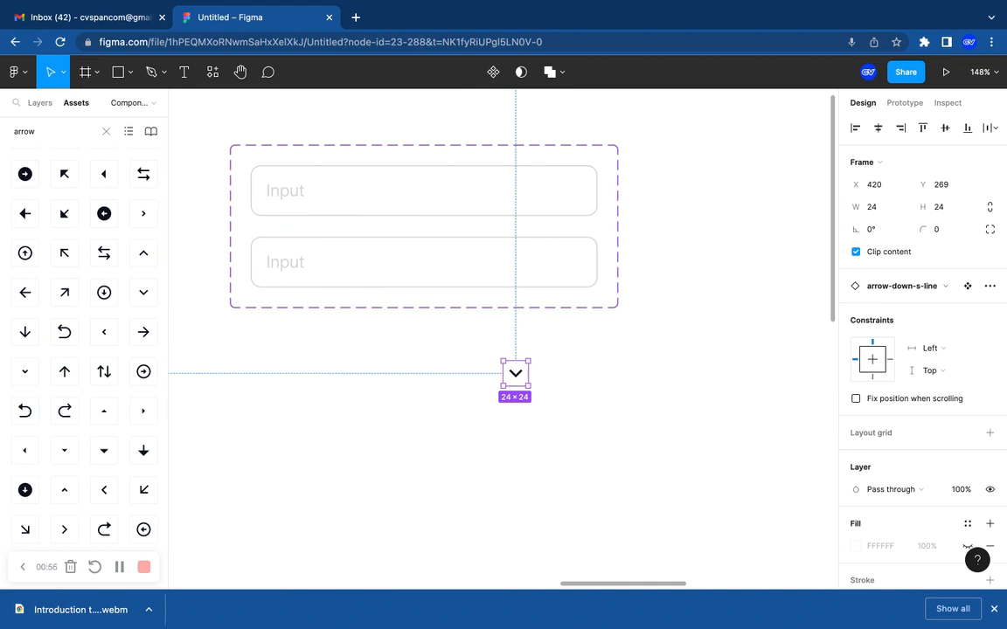
{"action": "mouse_move", "coordinate": [515, 374]}
{"action": "left_mouse_down"}
{"action": "mouse_move", "coordinate": [508, 320]}
{"action": "mouse_move", "coordinate": [474, 266]}
{"action": "left_mouse_up"}
{"action": "left_click_drag", "start_coordinate": [515, 381], "coordinate": [515, 381]}
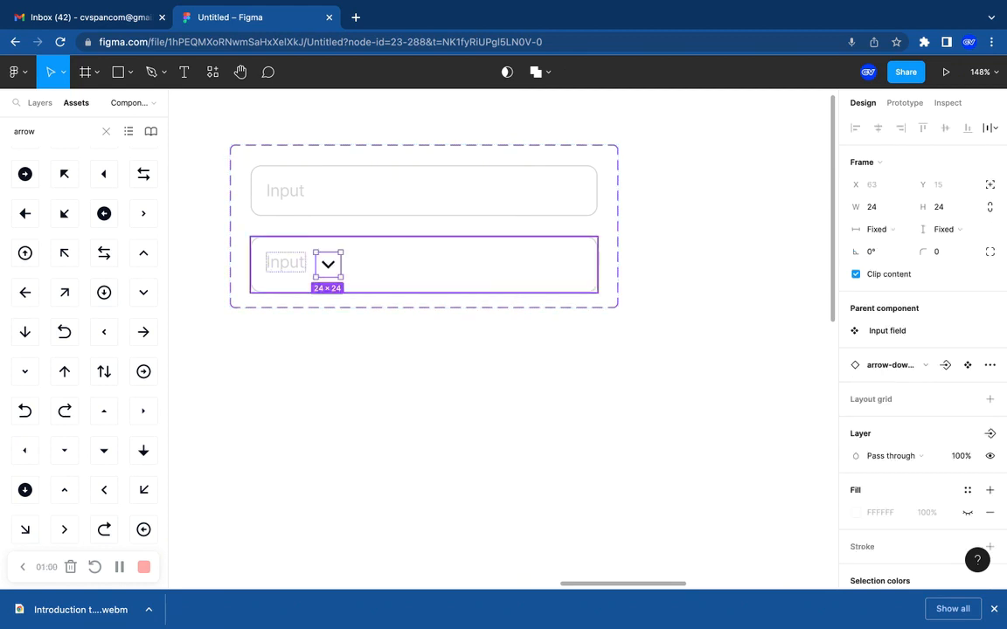
{"action": "left_click", "coordinate": [421, 400]}
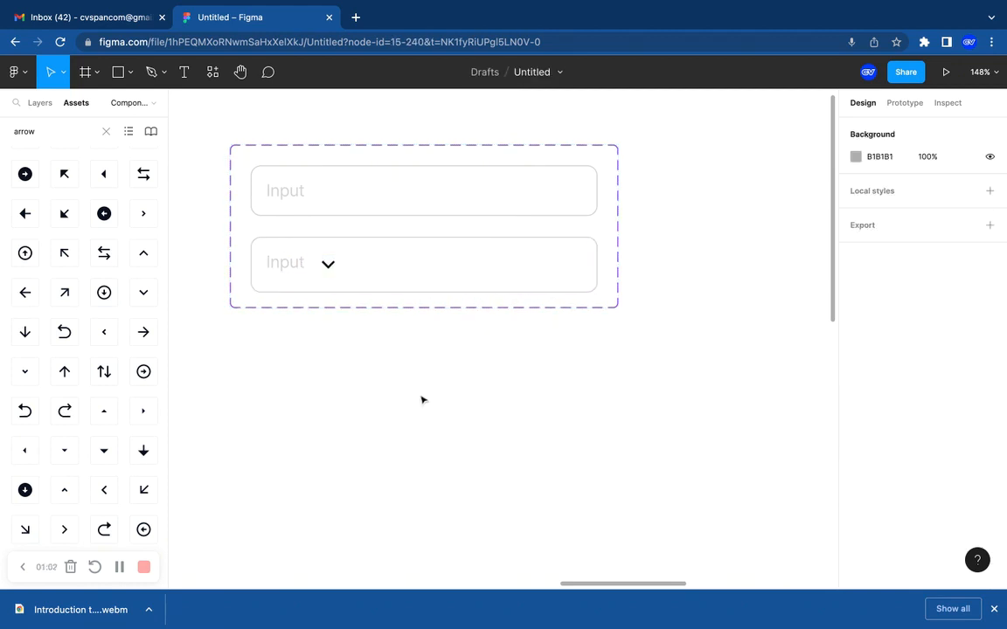
Reduce the second variant's height to about 52.
{"action": "left_click", "coordinate": [461, 281]}
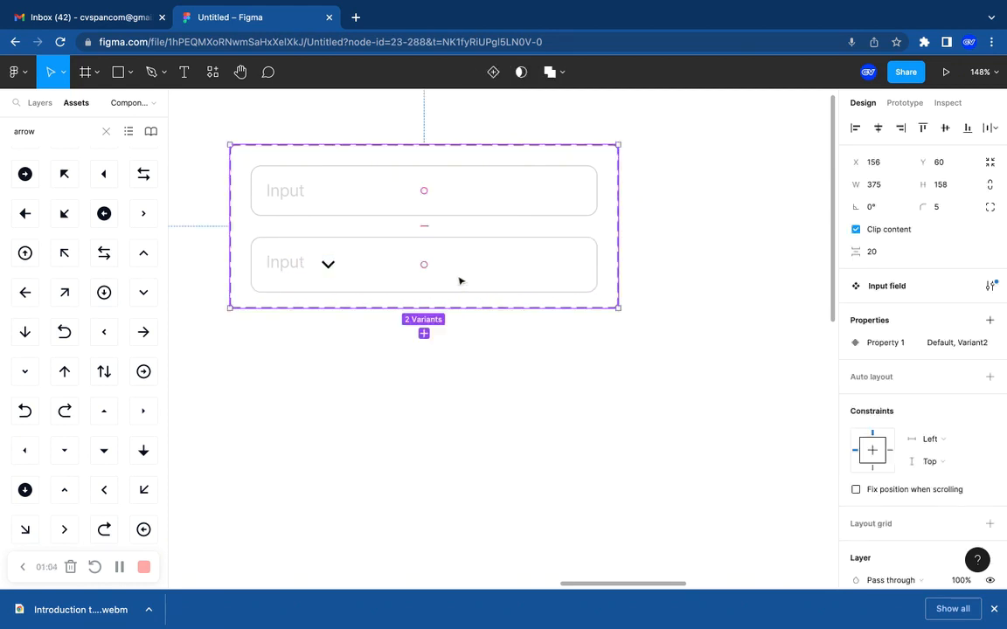
{"action": "left_click", "coordinate": [406, 210]}
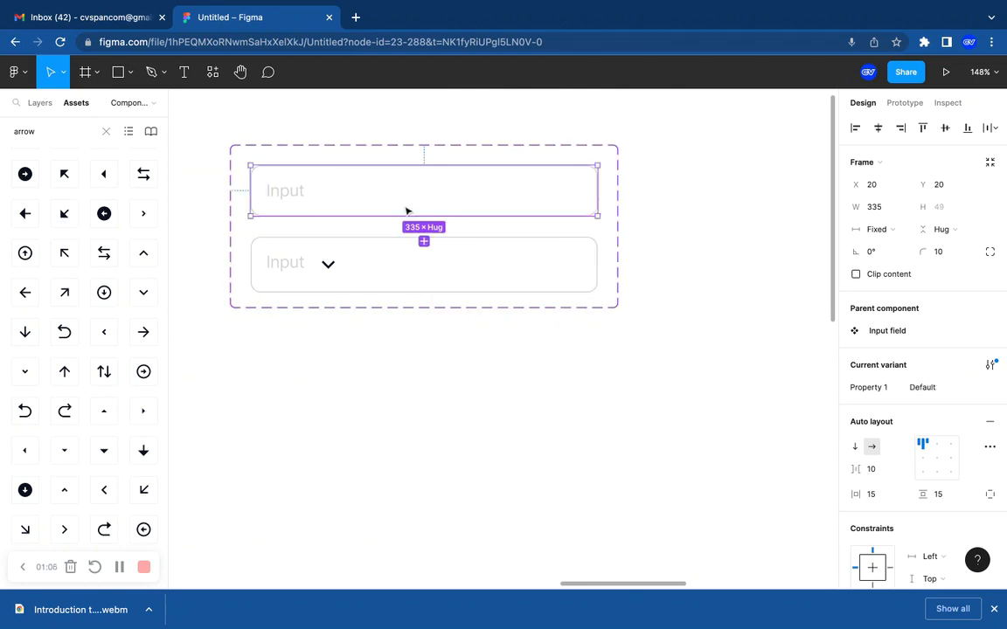
{"action": "left_click", "coordinate": [403, 254]}
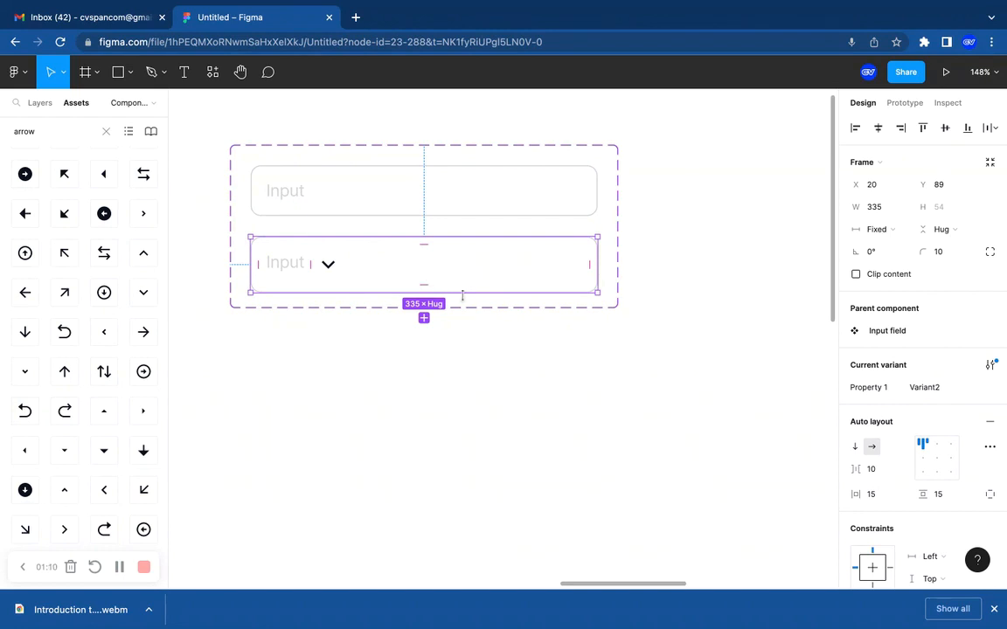
{"action": "left_click", "coordinate": [466, 295]}
{"action": "left_click_drag", "start_coordinate": [466, 295], "coordinate": [466, 293]}
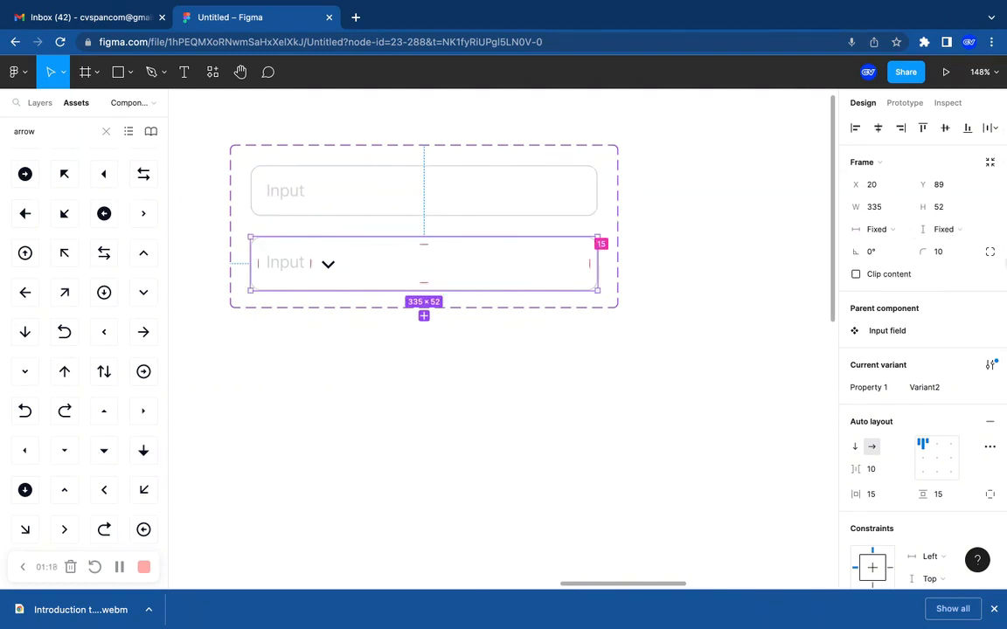
Set the second variant's height to 49 and align its contents left and vertically centred.
{"action": "left_click", "coordinate": [444, 194]}
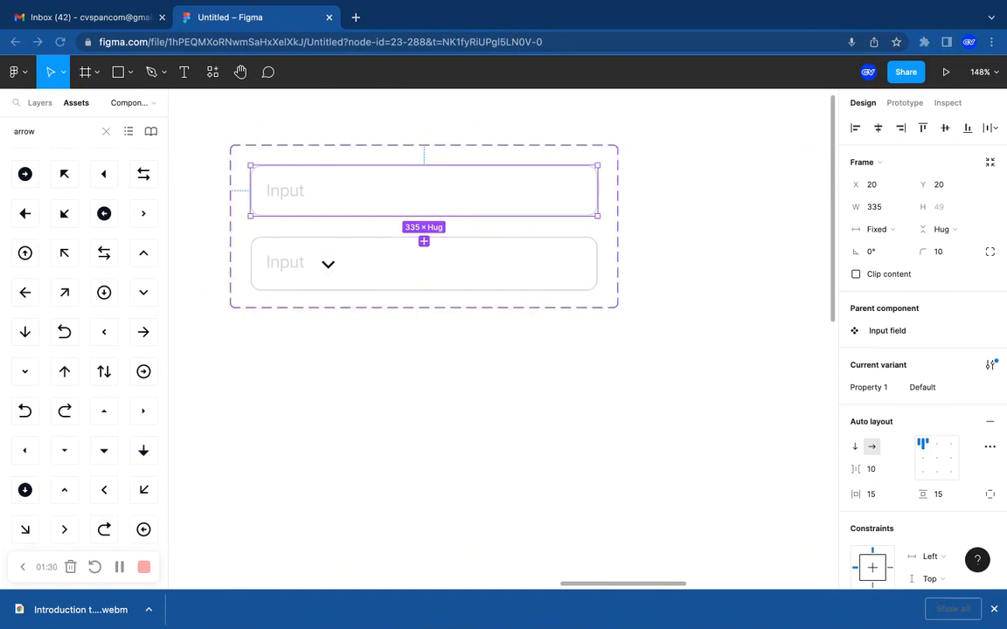
{"action": "left_click", "coordinate": [508, 264]}
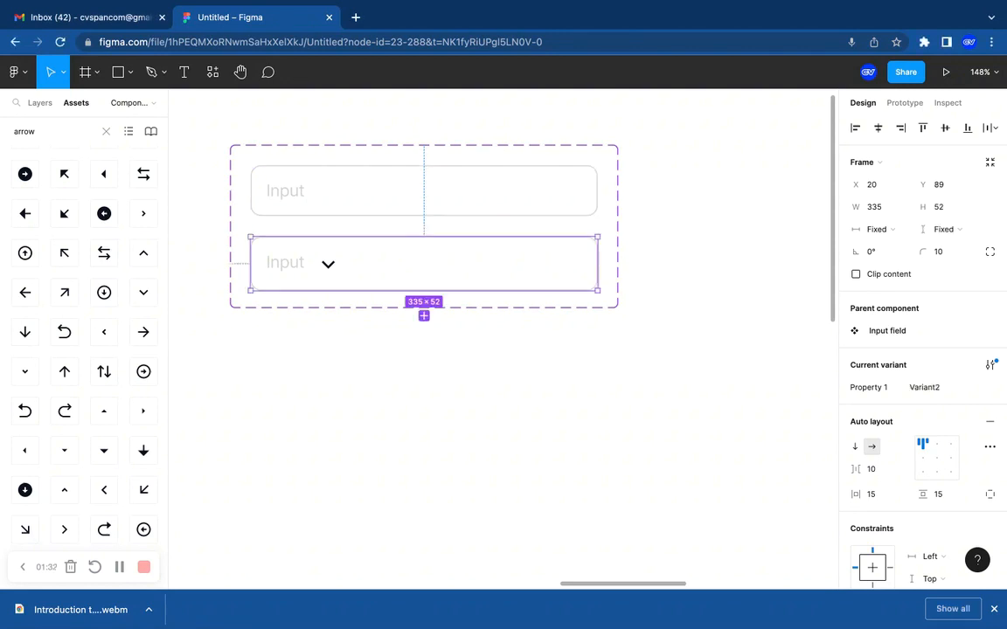
{"action": "left_click", "coordinate": [508, 205]}
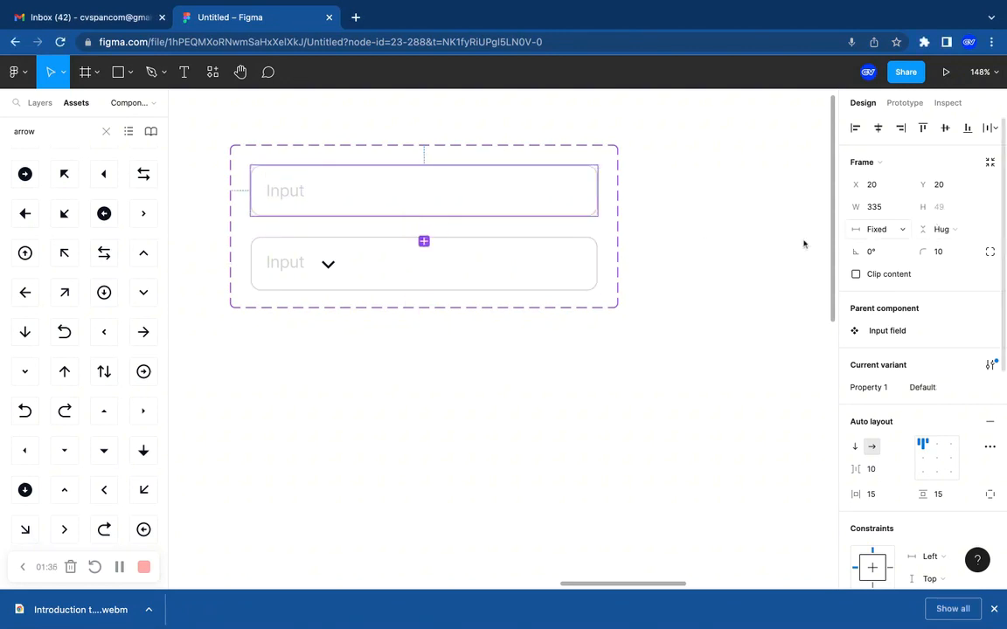
{"action": "left_click", "coordinate": [514, 252]}
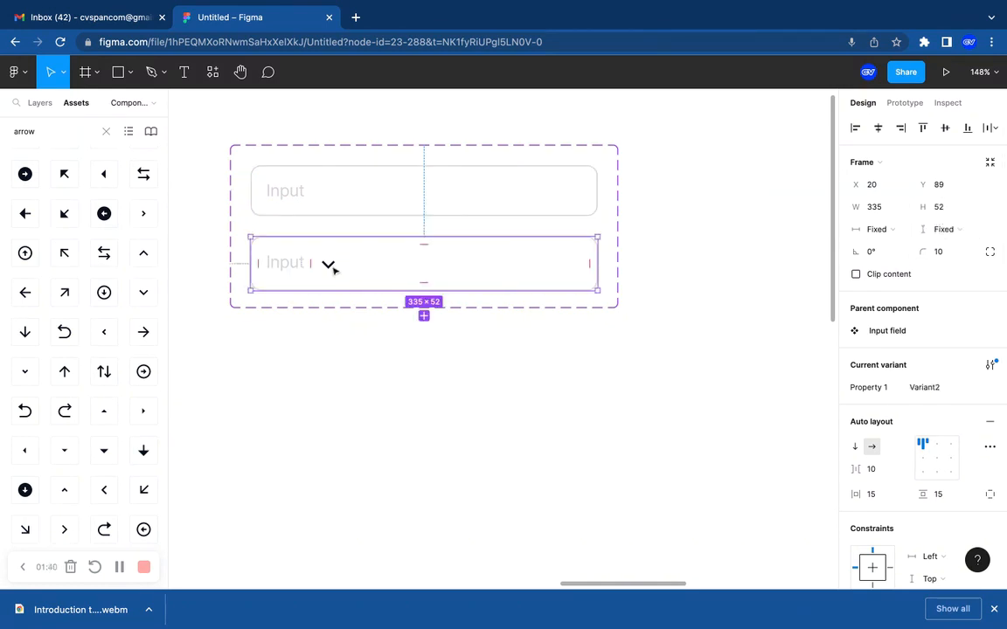
{"action": "left_click", "coordinate": [946, 211]}
{"action": "double_click", "coordinate": [946, 211]}
{"action": "type", "text": "49"}
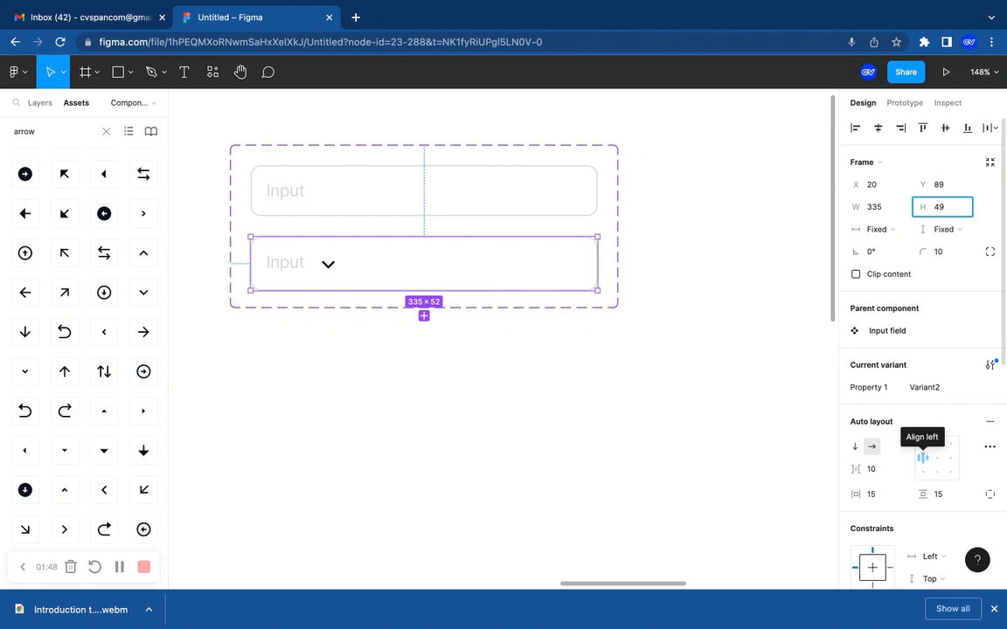
{"action": "left_click", "coordinate": [923, 466]}
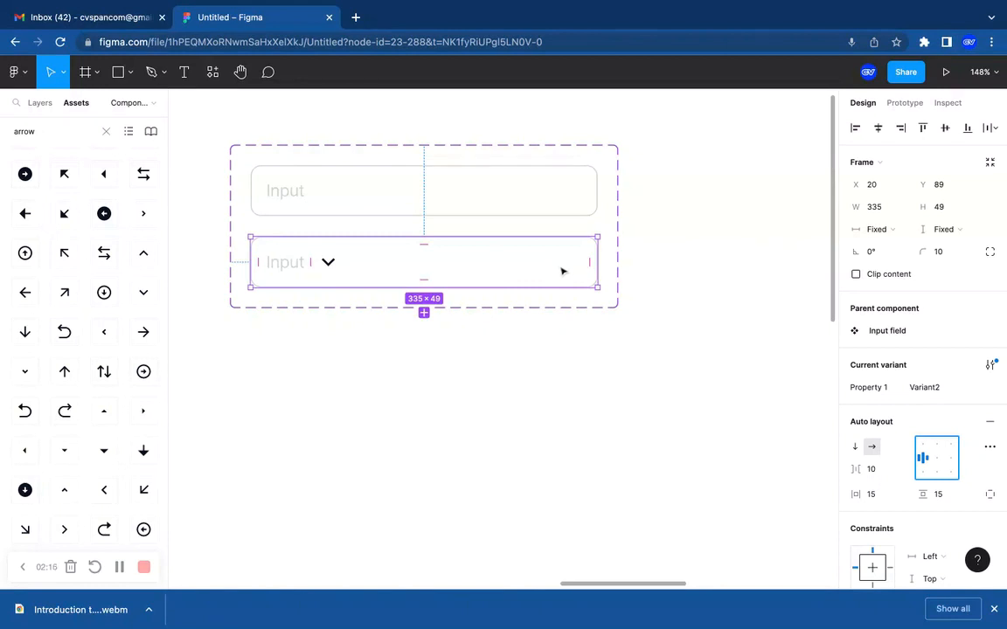
Set the horizontal spacing between the text and arrow icon in the second variant to Auto.
{"action": "double_click", "coordinate": [291, 271]}
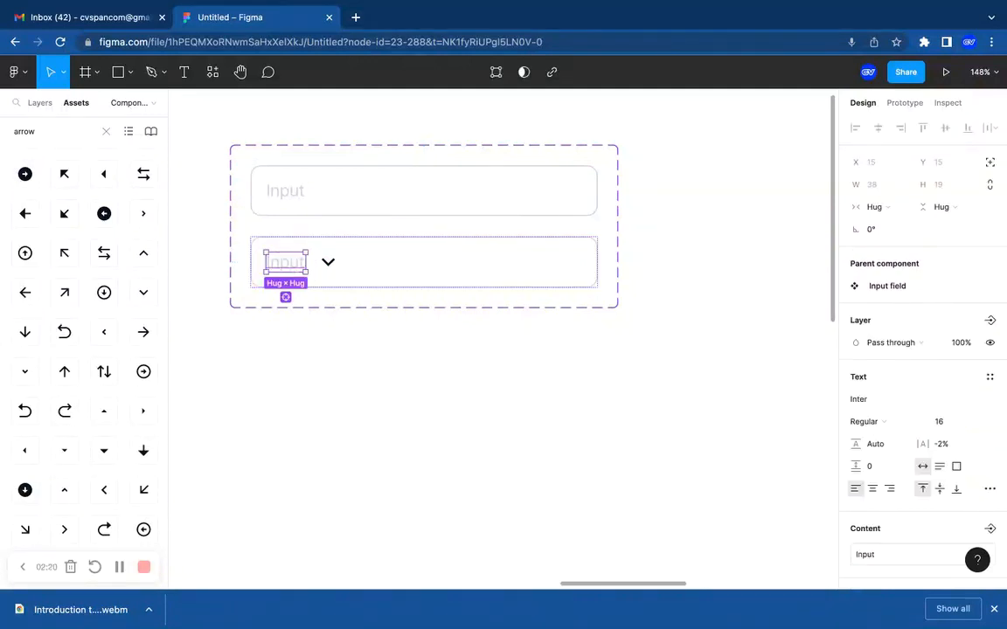
{"action": "left_click", "coordinate": [384, 269]}
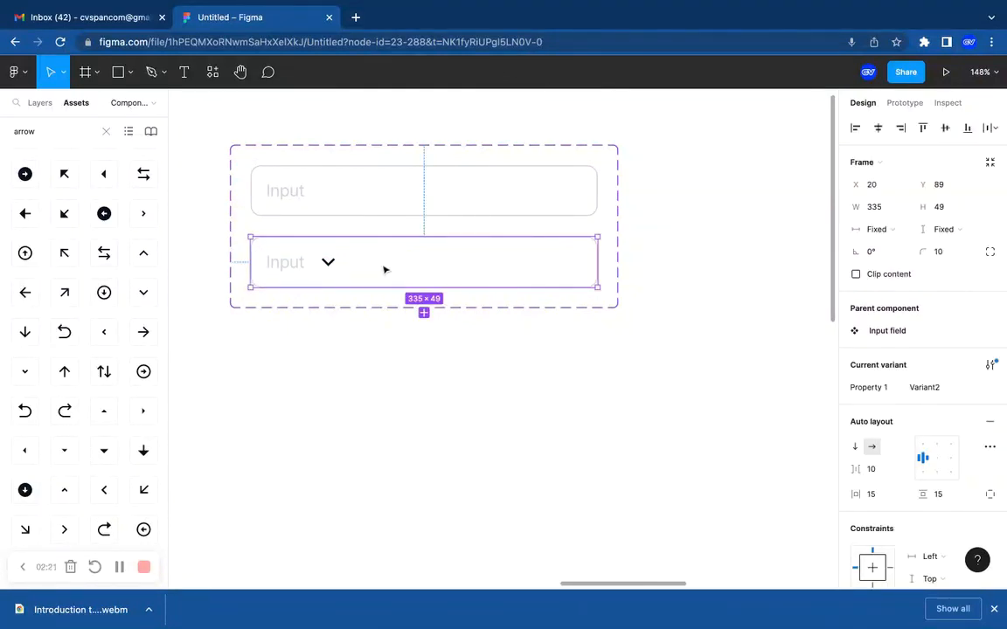
{"action": "left_click", "coordinate": [876, 471]}
{"action": "type", "text": "auto"}
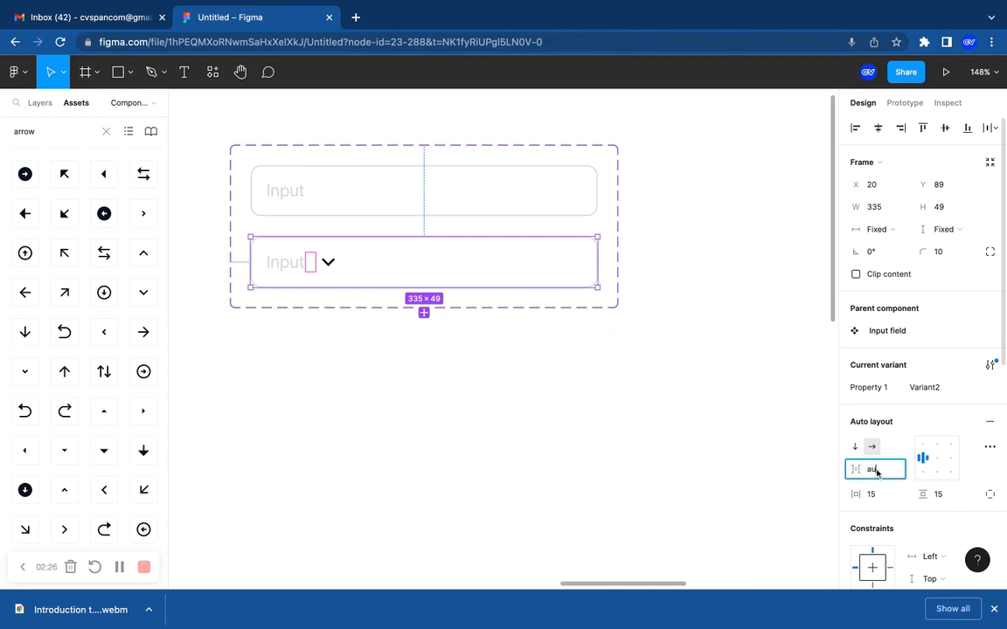
{"action": "key", "text": "Return"}
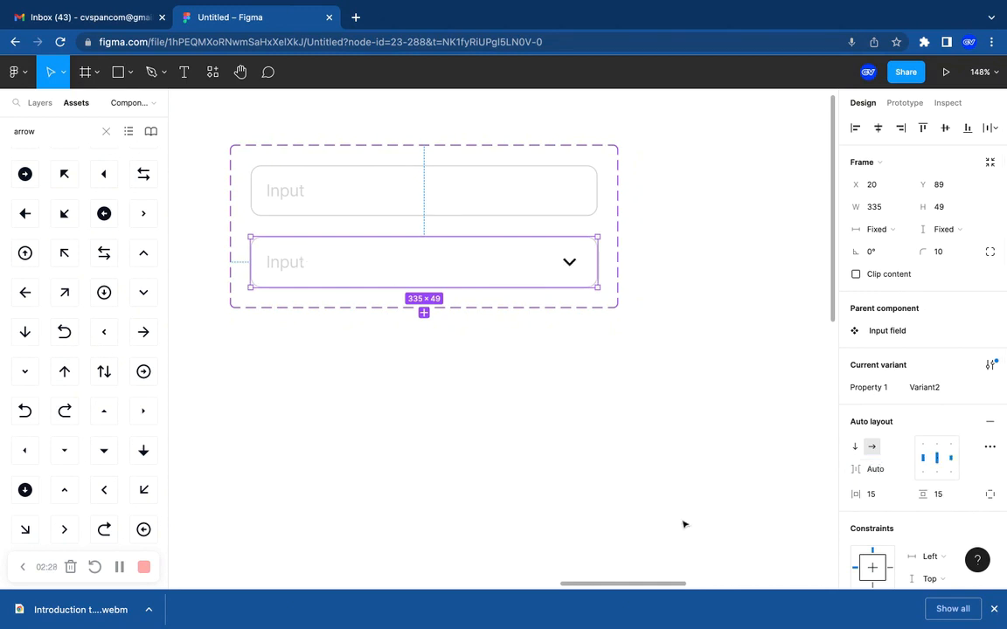
{"action": "left_click", "coordinate": [615, 476]}
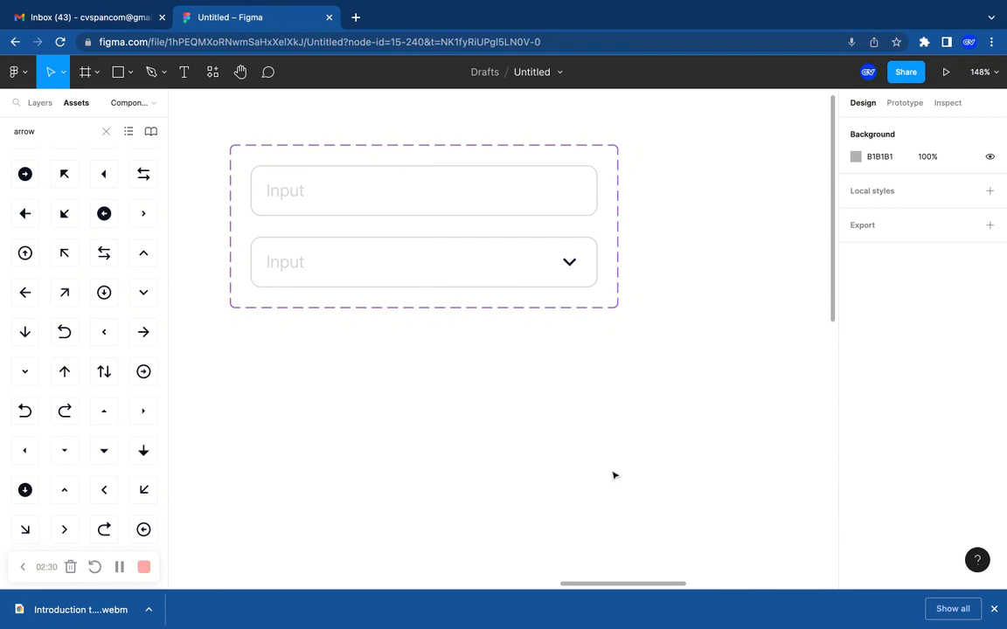
Test the Auto spacing by narrowing the second variant to about 162 wide and widening it back to 335.
{"action": "left_click", "coordinate": [512, 283]}
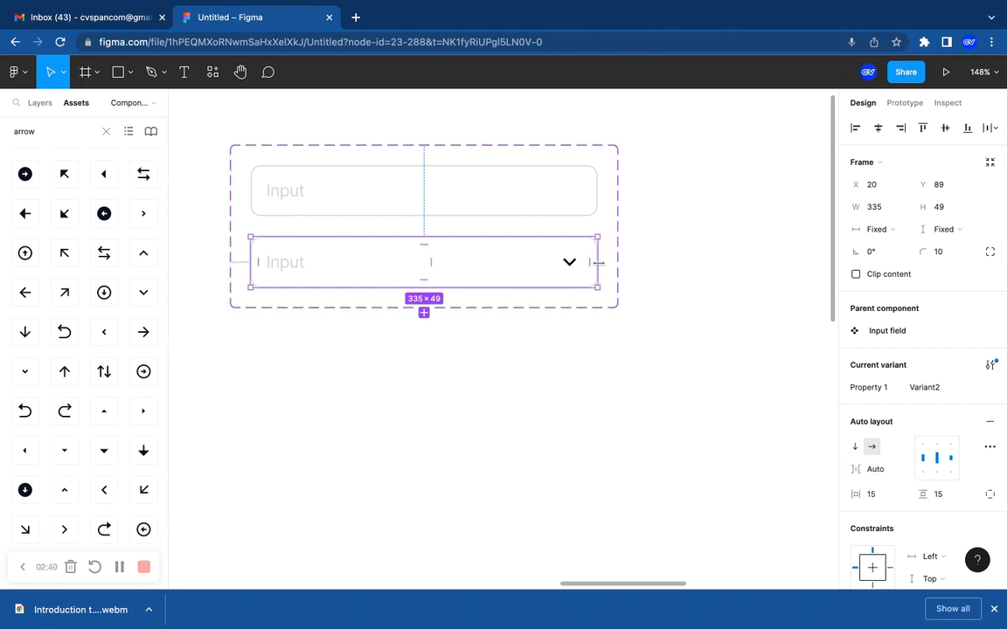
{"action": "left_click_drag", "start_coordinate": [598, 263], "coordinate": [419, 262]}
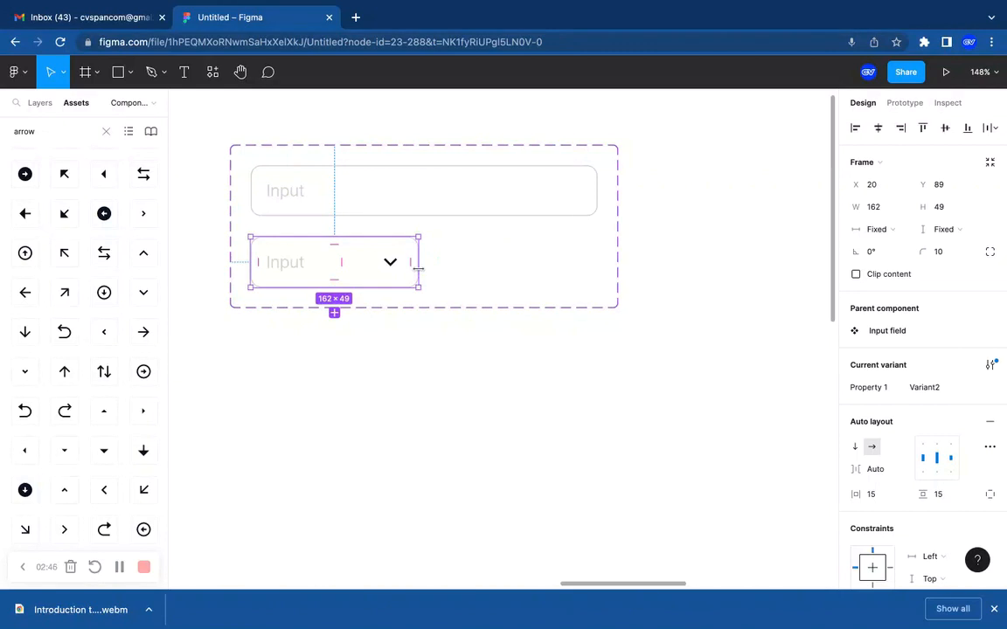
{"action": "left_click_drag", "start_coordinate": [419, 270], "coordinate": [598, 269]}
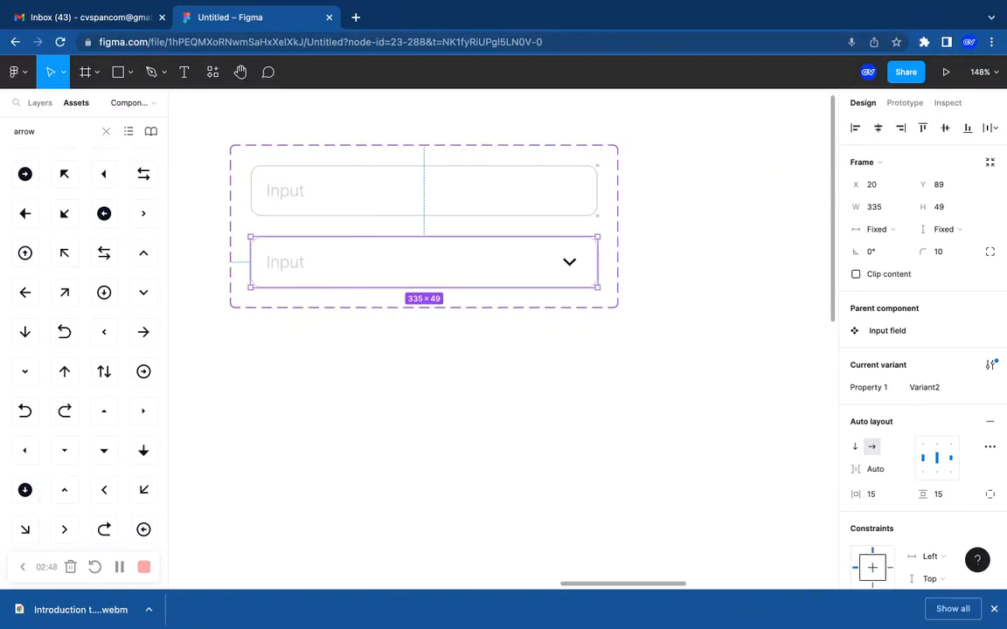
Try fixed item spacings of 40 and 100 in the second variant and test-resize it to about 153 wide, undoing the resize.
{"action": "left_click", "coordinate": [883, 477]}
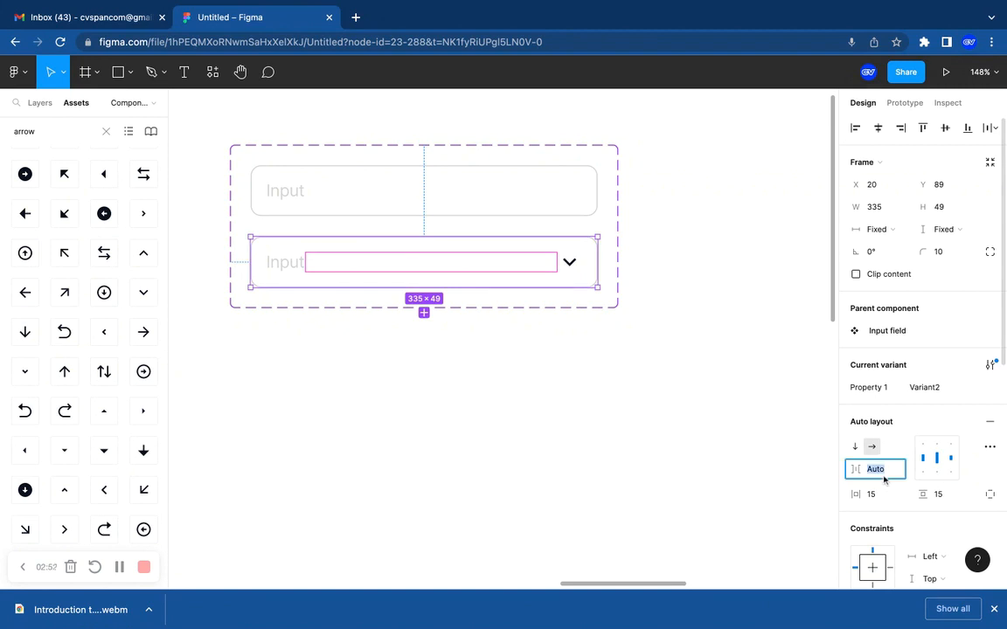
{"action": "type", "text": "40"}
{"action": "key", "text": "Return"}
{"action": "left_click", "coordinate": [872, 471]}
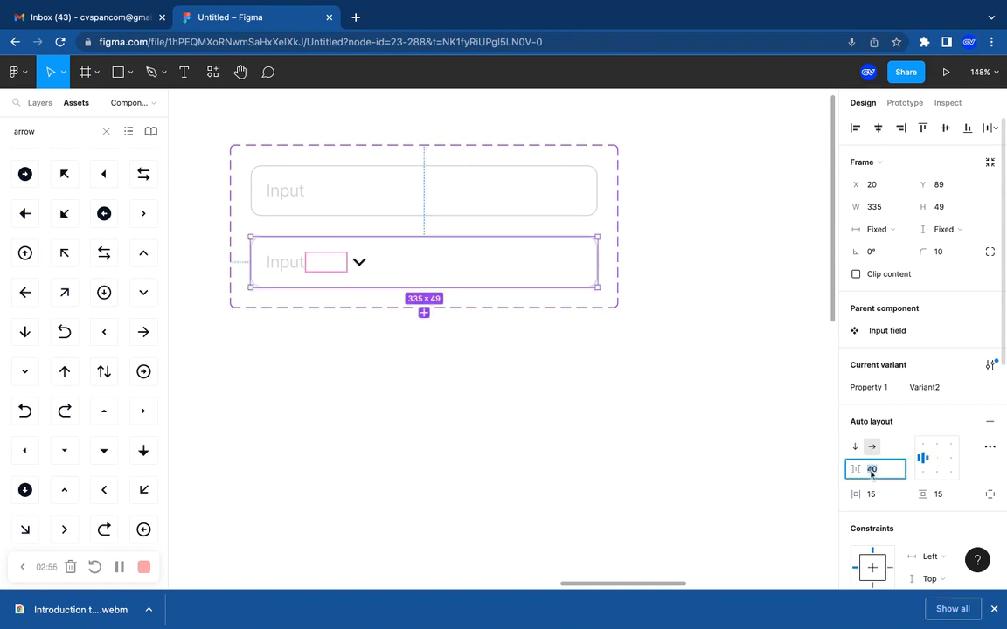
{"action": "type", "text": "100"}
{"action": "key", "text": "Return"}
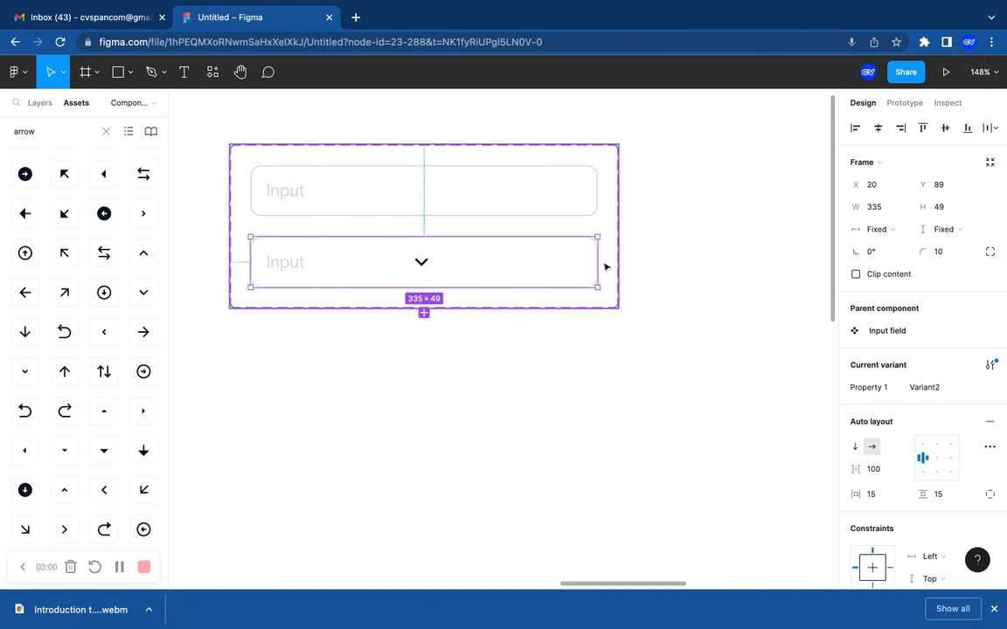
{"action": "left_click_drag", "start_coordinate": [600, 261], "coordinate": [410, 262]}
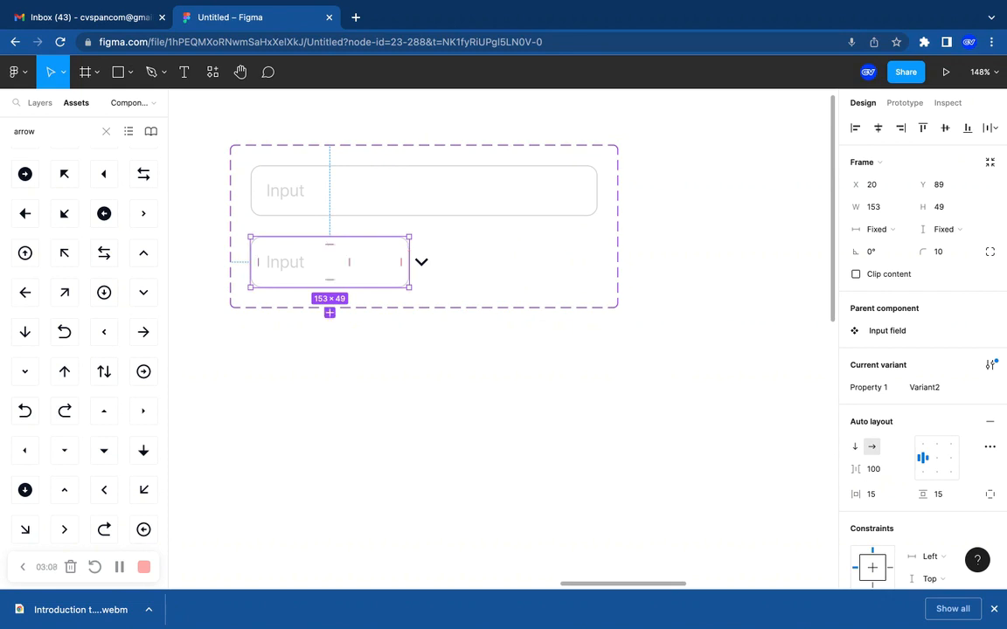
{"action": "key", "text": "super+z"}
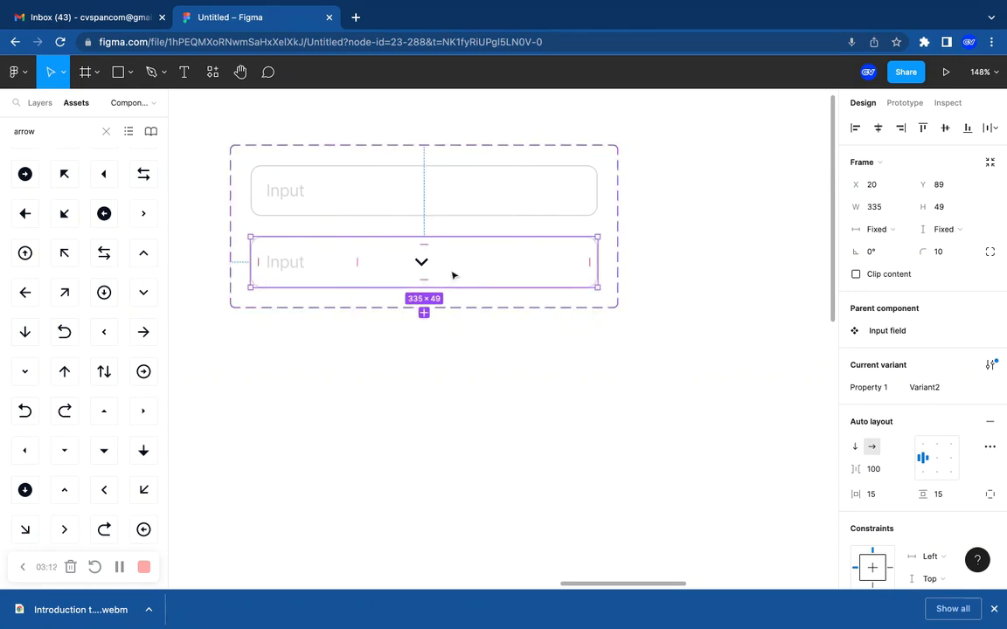
Return the second variant's item spacing to Auto, keeping its width at 335.
{"action": "left_click", "coordinate": [875, 472]}
{"action": "type", "text": "auto"}
{"action": "key", "text": "Return"}
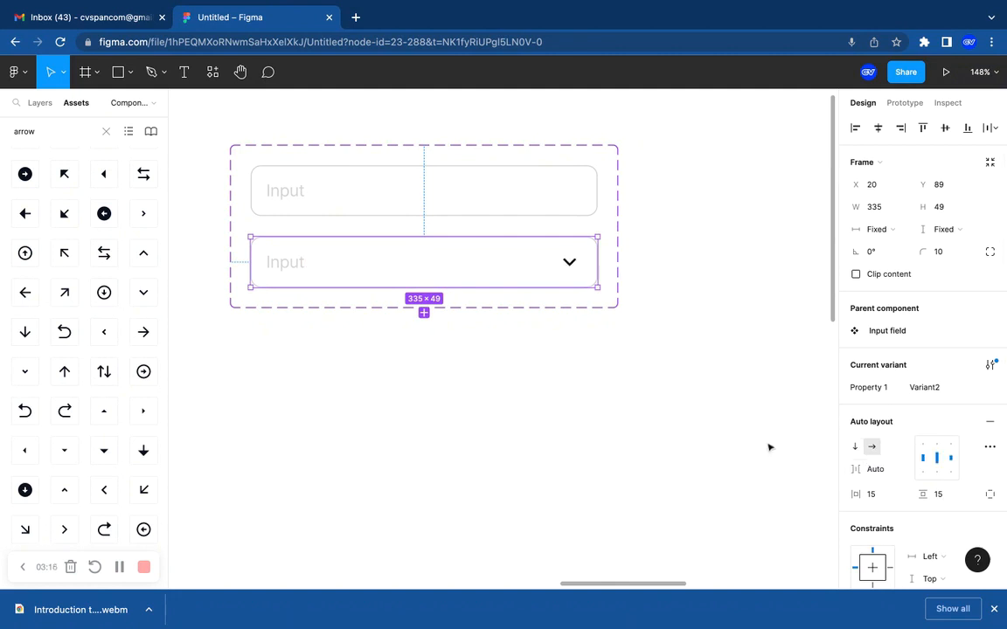
{"action": "mouse_move", "coordinate": [600, 268]}
{"action": "left_mouse_down"}
{"action": "mouse_move", "coordinate": [446, 268]}
{"action": "mouse_move", "coordinate": [598, 269]}
{"action": "left_mouse_up"}
Rename the second variant, the one with the arrow icon, as dropdown.
{"action": "scroll", "coordinate": [547, 350], "scroll_direction": "up", "scroll_amount": 2}
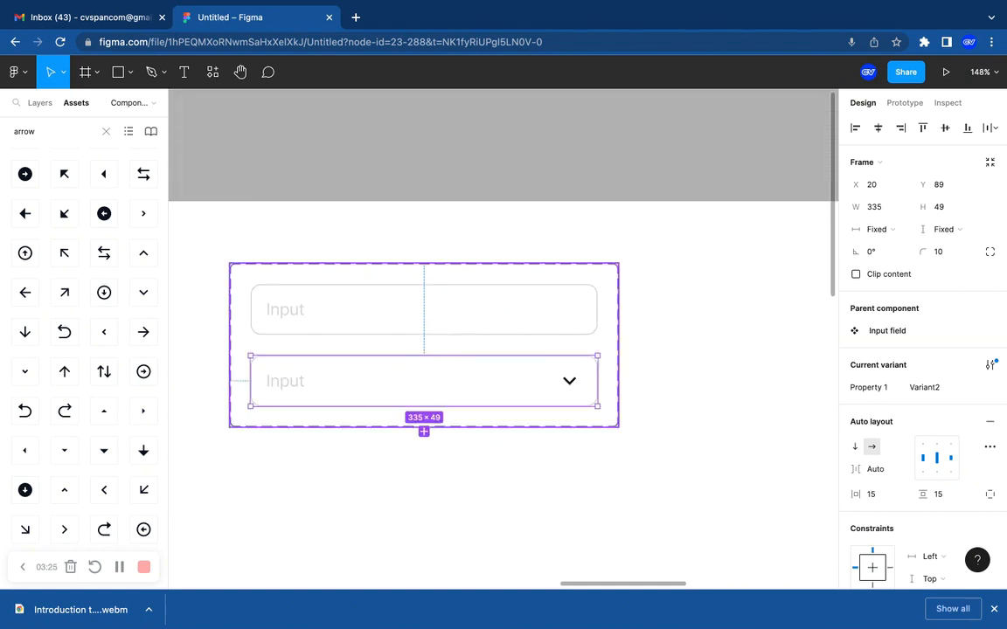
{"action": "left_click", "coordinate": [479, 328]}
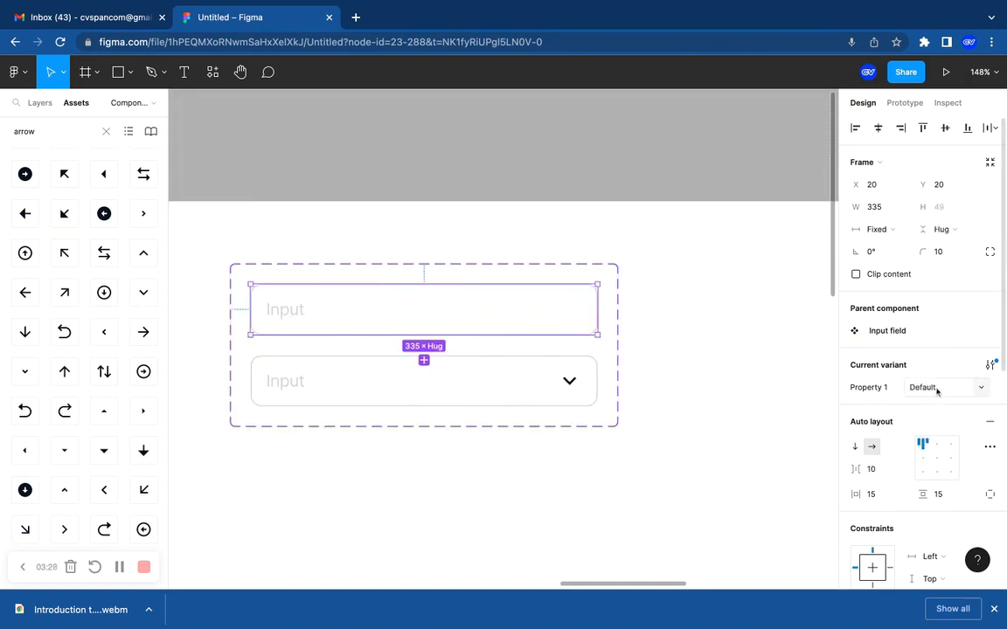
{"action": "left_click", "coordinate": [467, 399]}
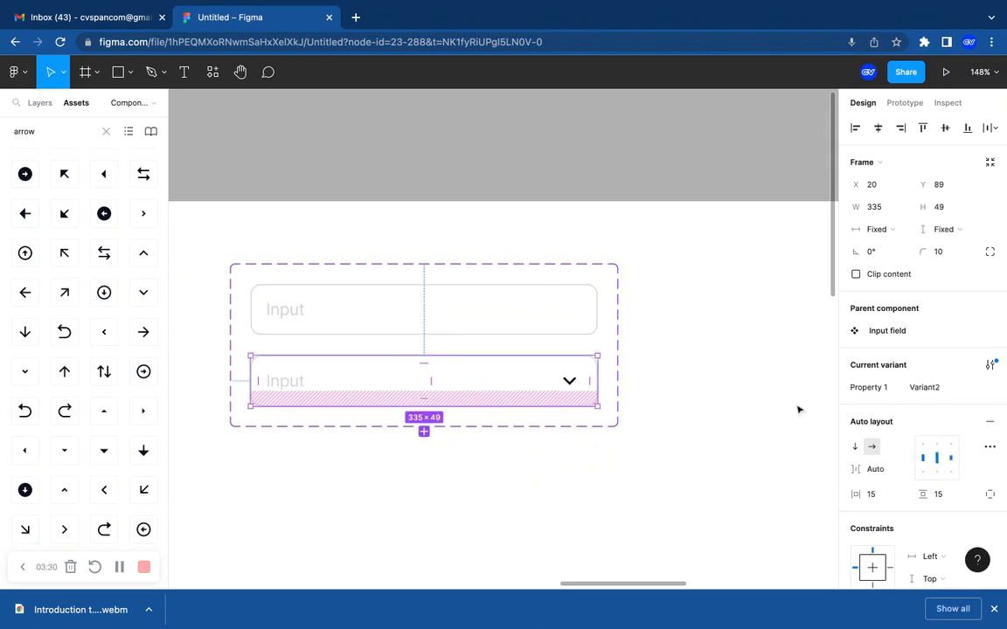
{"action": "left_click", "coordinate": [930, 391]}
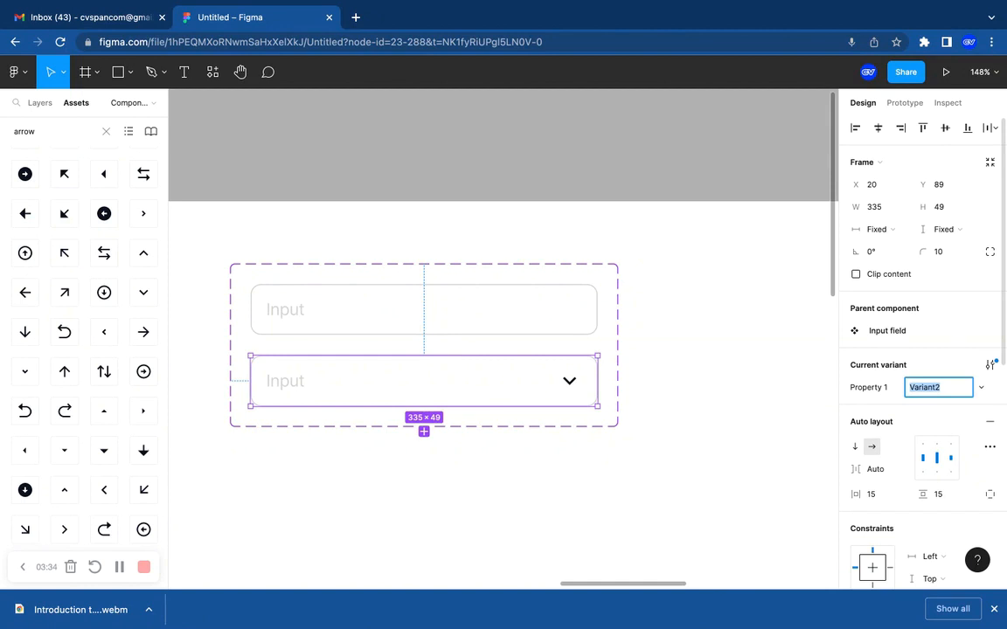
{"action": "type", "text": "dropdown"}
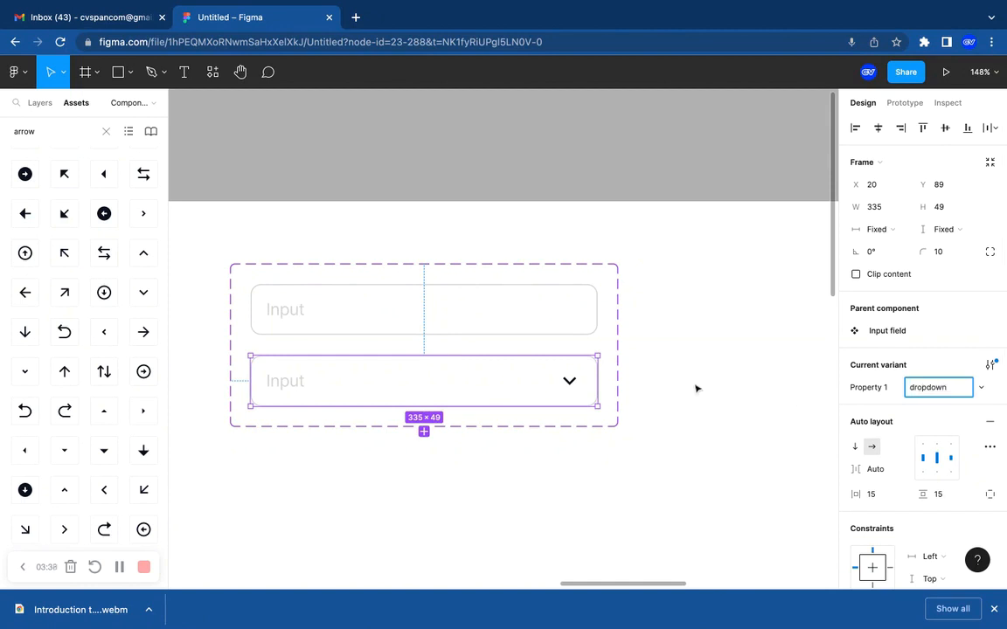
{"action": "left_click", "coordinate": [568, 319]}
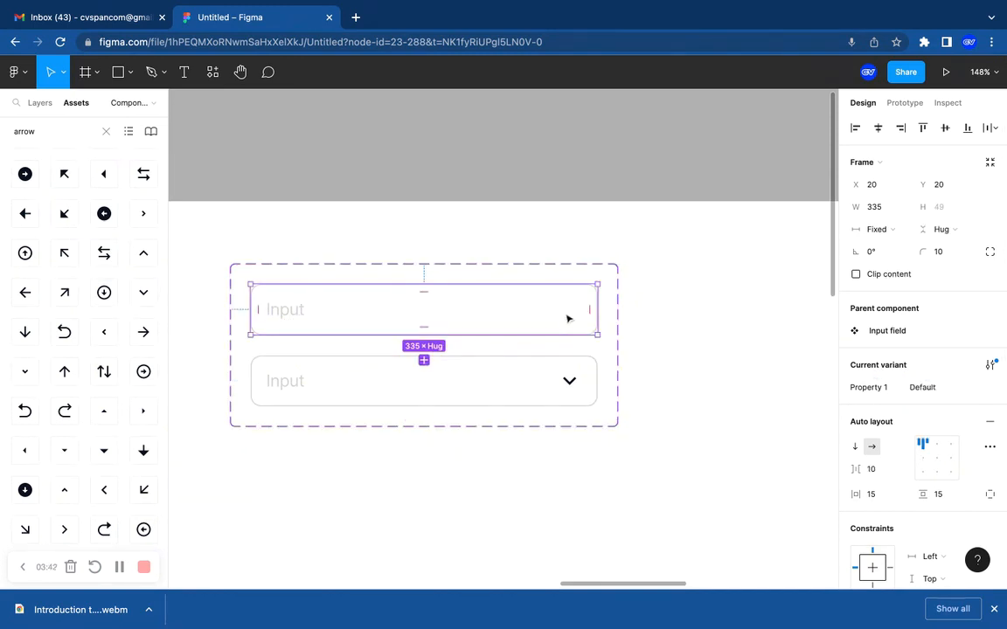
Duplicate the dropdown variant to add a third variant to the Input field component set.
{"action": "left_click", "coordinate": [536, 387]}
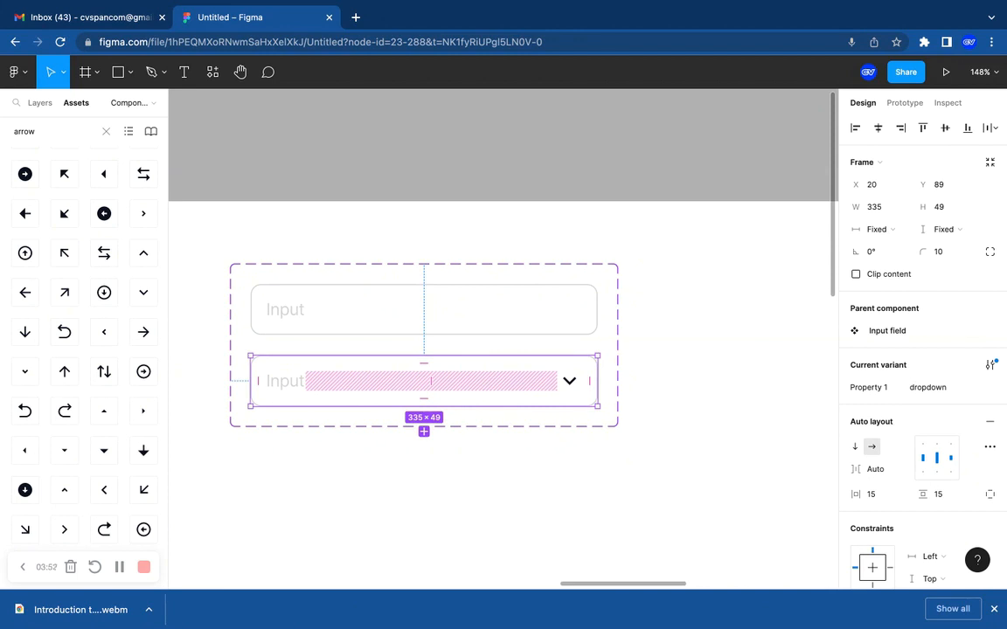
{"action": "key", "text": "ctrl+d"}
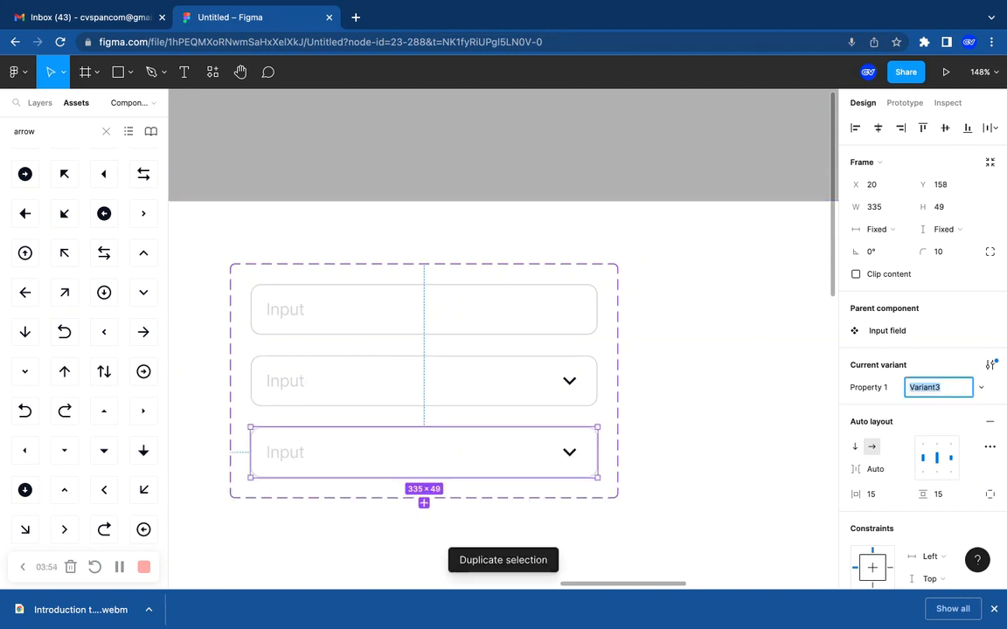
{"action": "scroll", "coordinate": [503, 405], "scroll_direction": "down", "scroll_amount": 1}
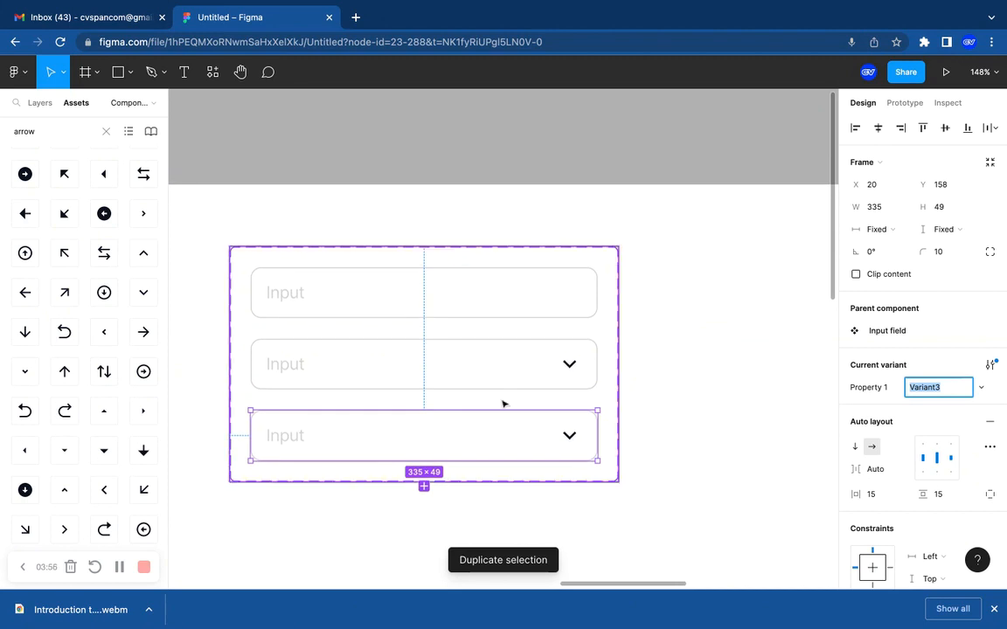
Find the calendar-line icon in the assets and use it to replace the arrow icon in the third variant.
{"action": "double_click", "coordinate": [46, 133]}
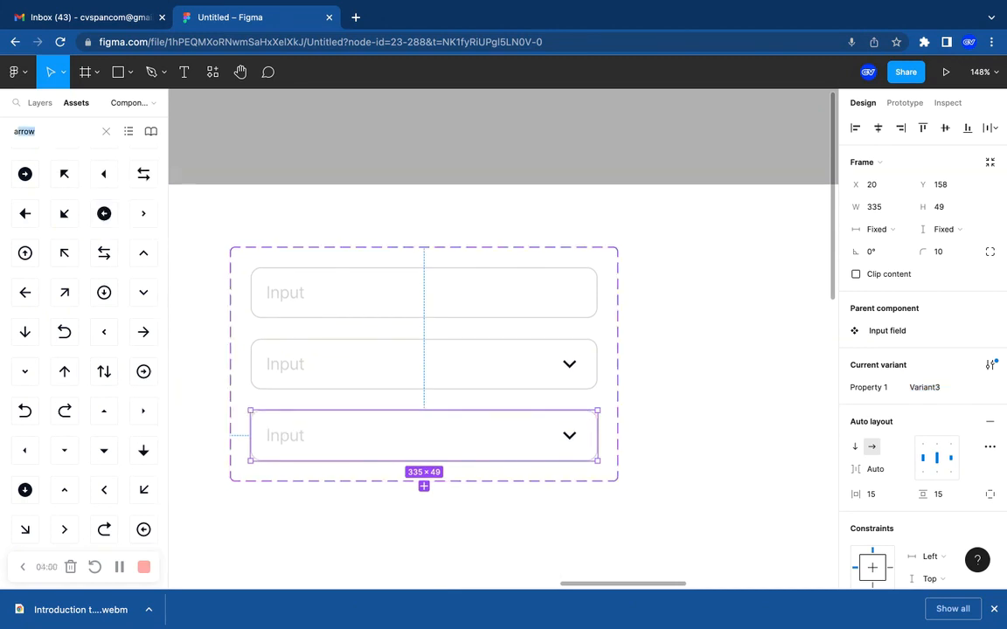
{"action": "type", "text": "calen"}
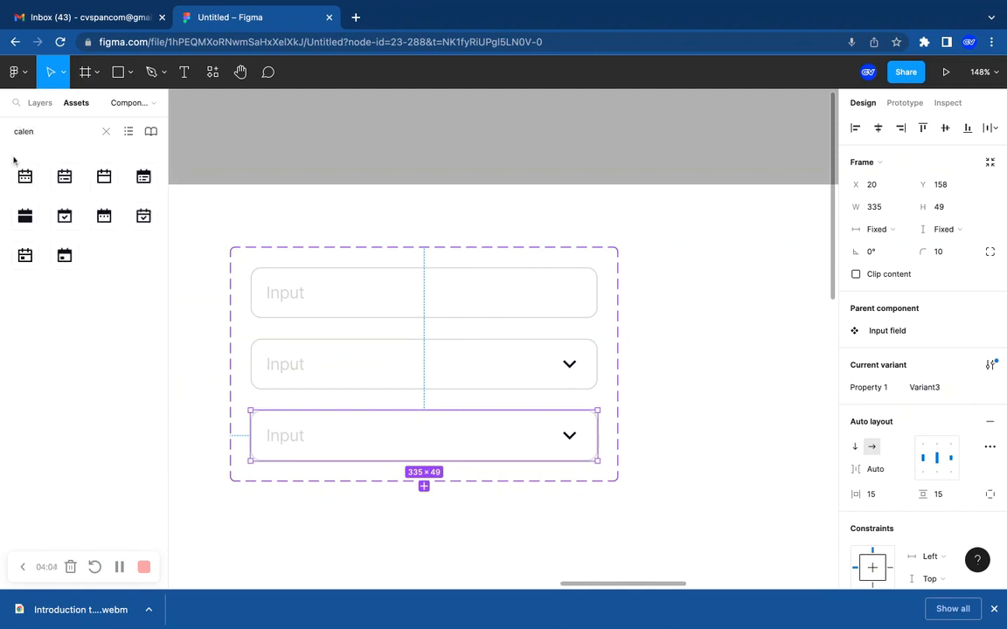
{"action": "left_click_drag", "start_coordinate": [102, 179], "coordinate": [532, 434]}
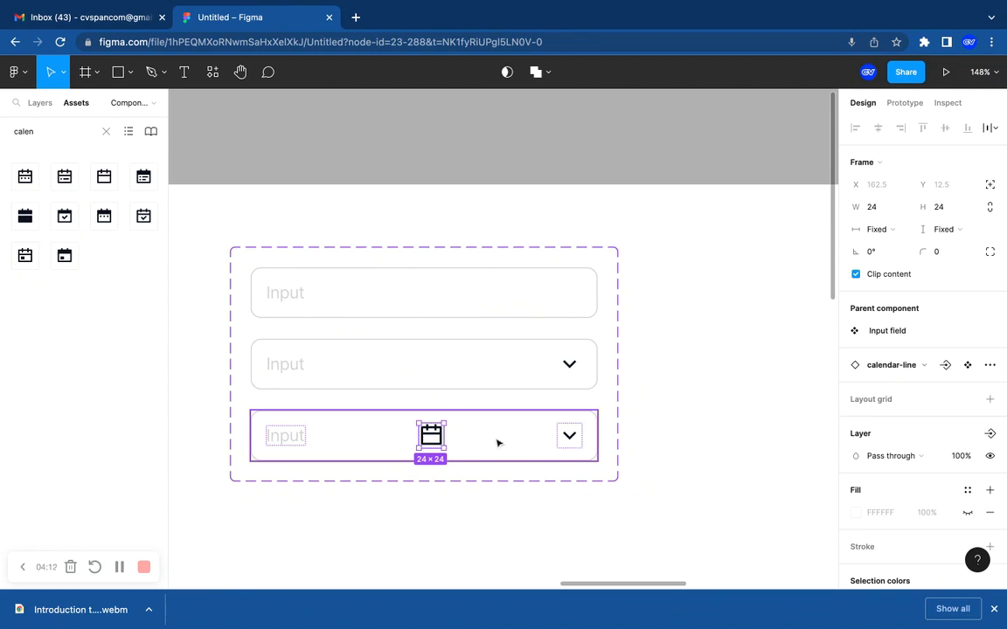
{"action": "left_click", "coordinate": [573, 445]}
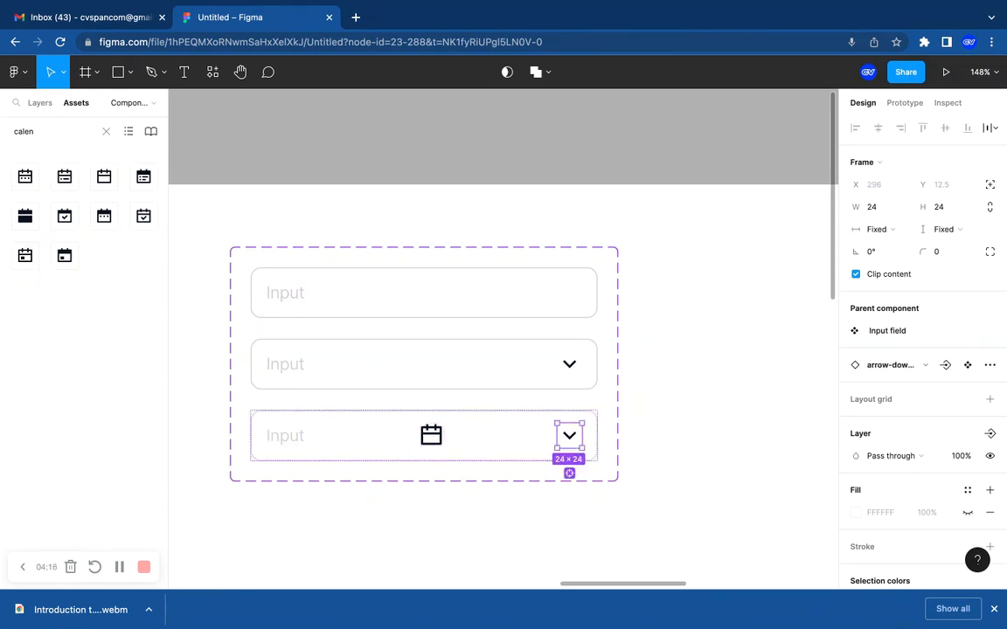
{"action": "key", "text": "Delete"}
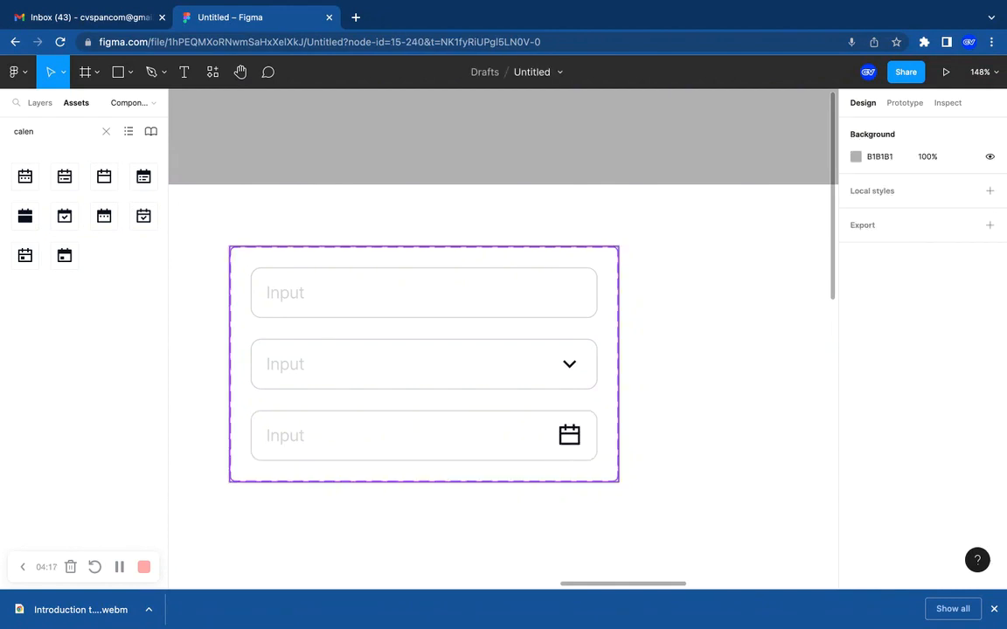
Rename the calendar variant as Date and check the names of the two variants above it.
{"action": "left_click", "coordinate": [495, 452]}
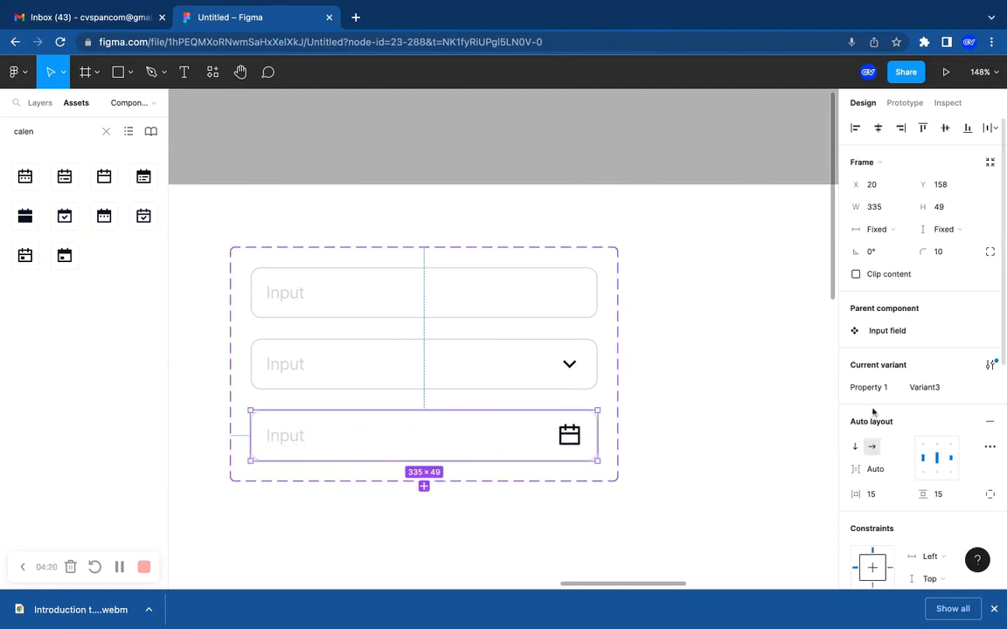
{"action": "left_click", "coordinate": [936, 394]}
{"action": "type", "text": "Date"}
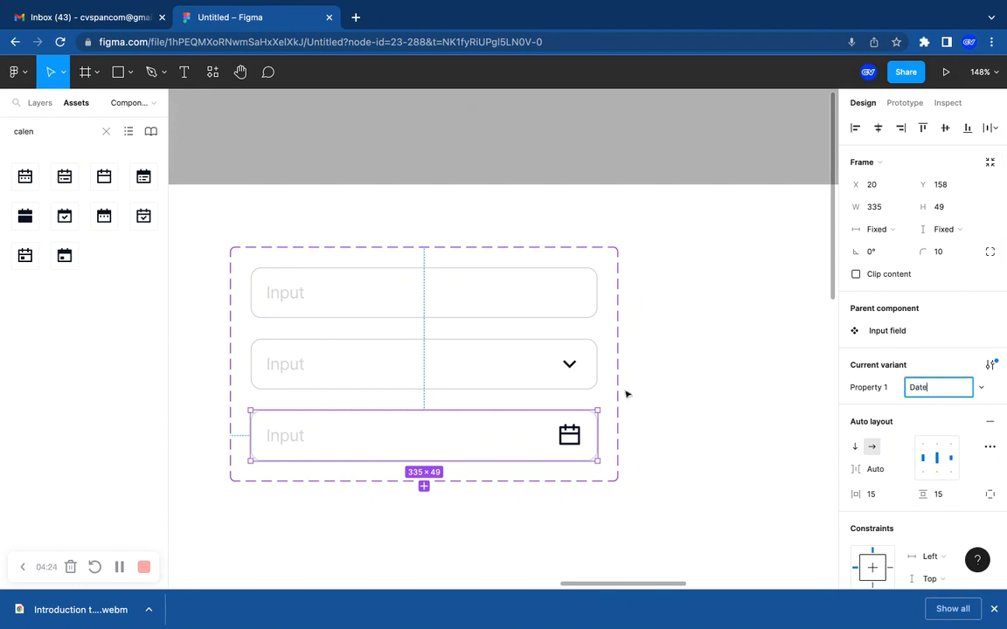
{"action": "left_click", "coordinate": [524, 296]}
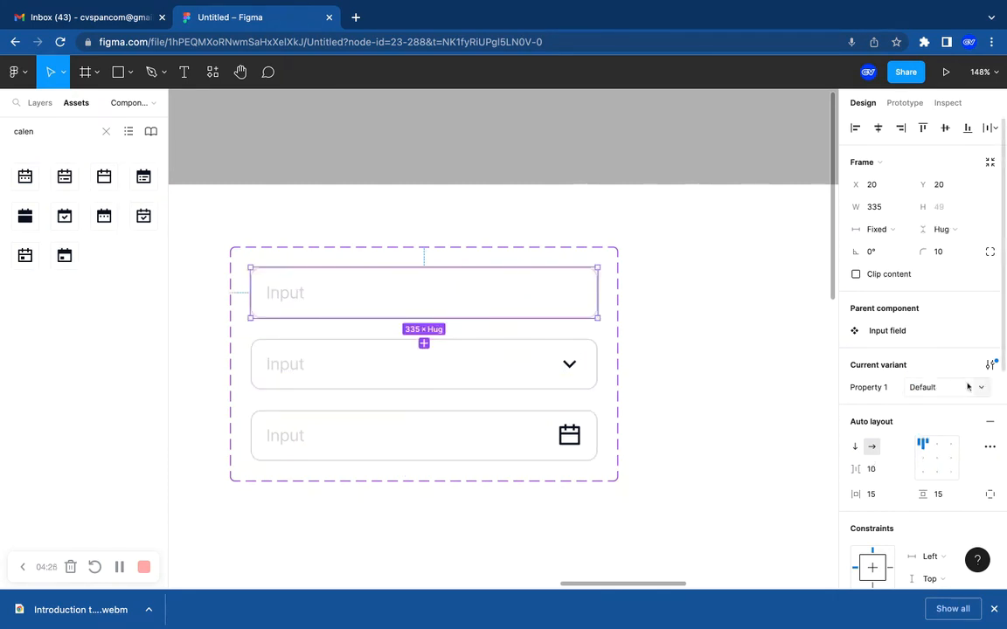
{"action": "left_click", "coordinate": [556, 375]}
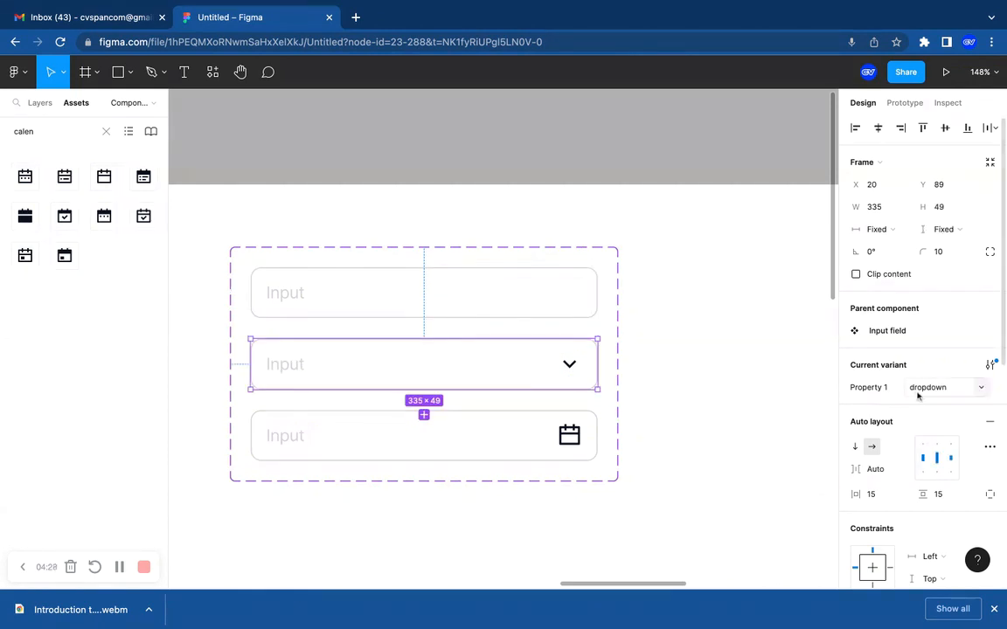
Duplicate the Date variant to add a fourth variant to the component set.
{"action": "left_click", "coordinate": [418, 446]}
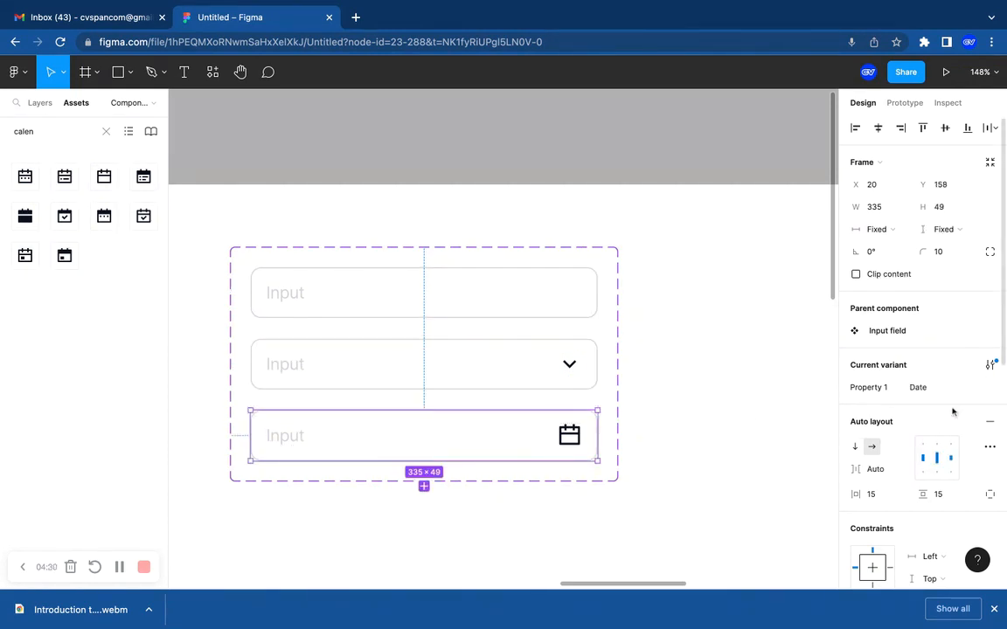
{"action": "scroll", "coordinate": [548, 438], "scroll_direction": "down", "scroll_amount": 3}
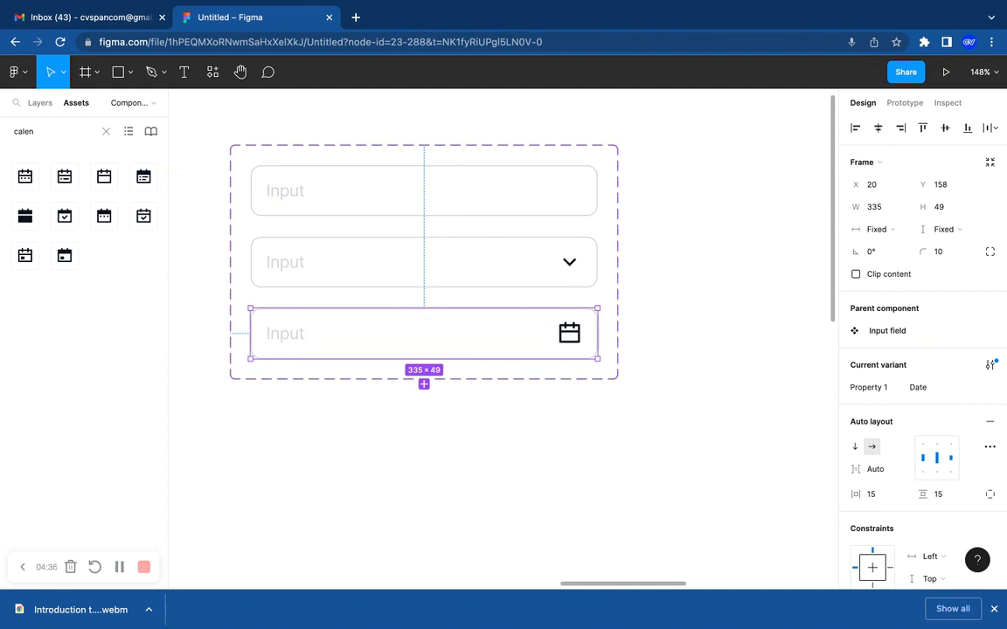
{"action": "key", "text": "ctrl+d"}
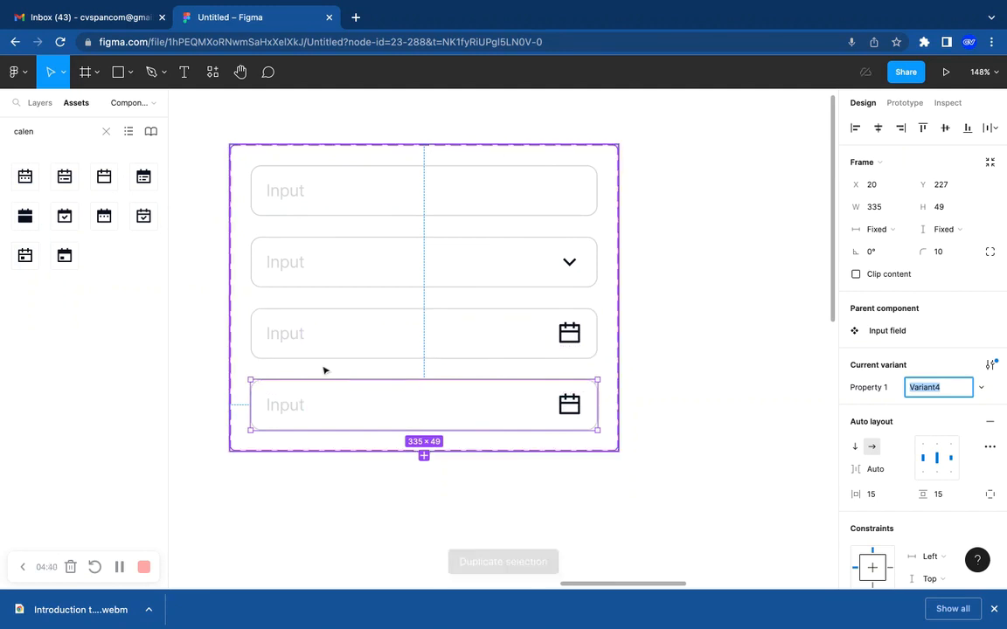
Find the search-line icon in the assets and use it to replace the calendar icon in the fourth variant.
{"action": "left_click", "coordinate": [49, 130]}
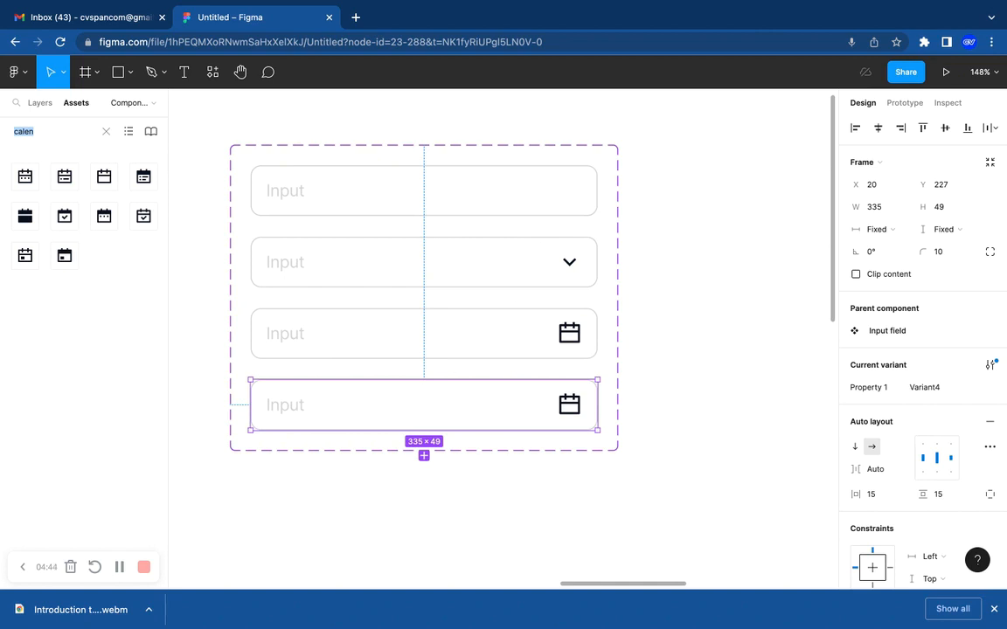
{"action": "type", "text": "search"}
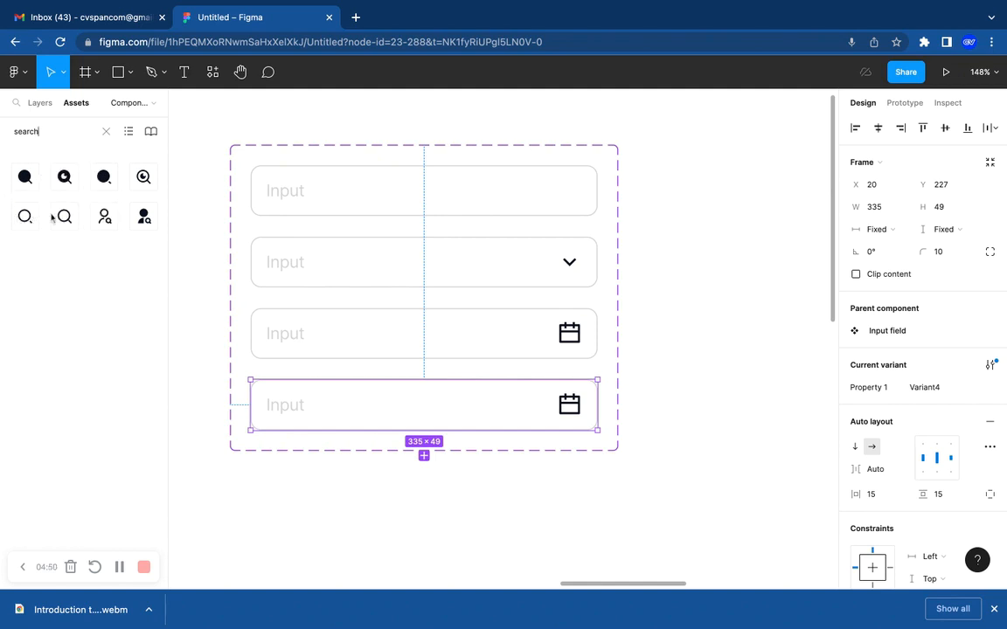
{"action": "left_click_drag", "start_coordinate": [65, 216], "coordinate": [455, 403]}
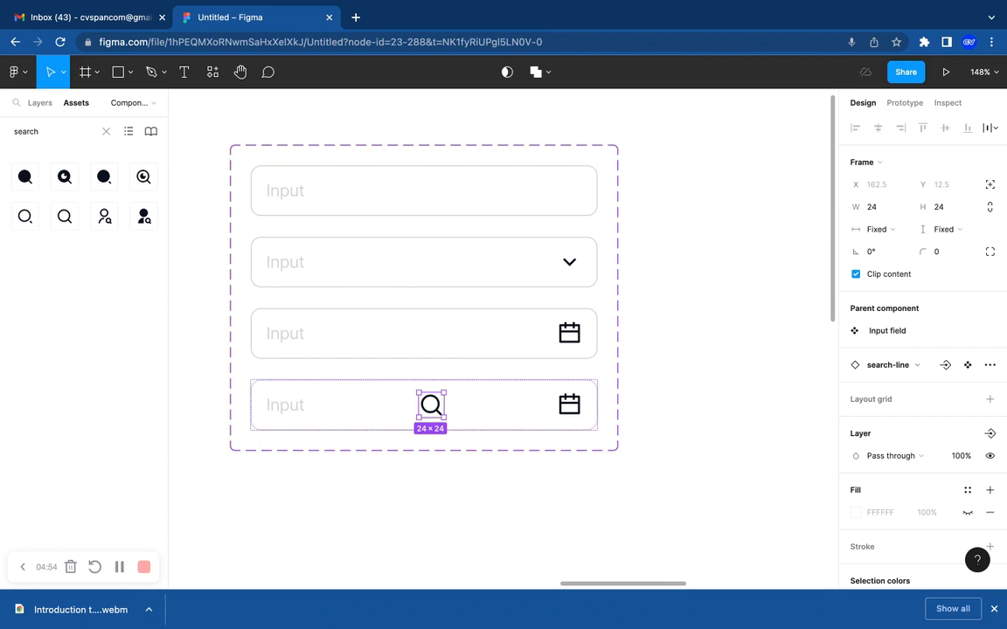
{"action": "left_click", "coordinate": [570, 406]}
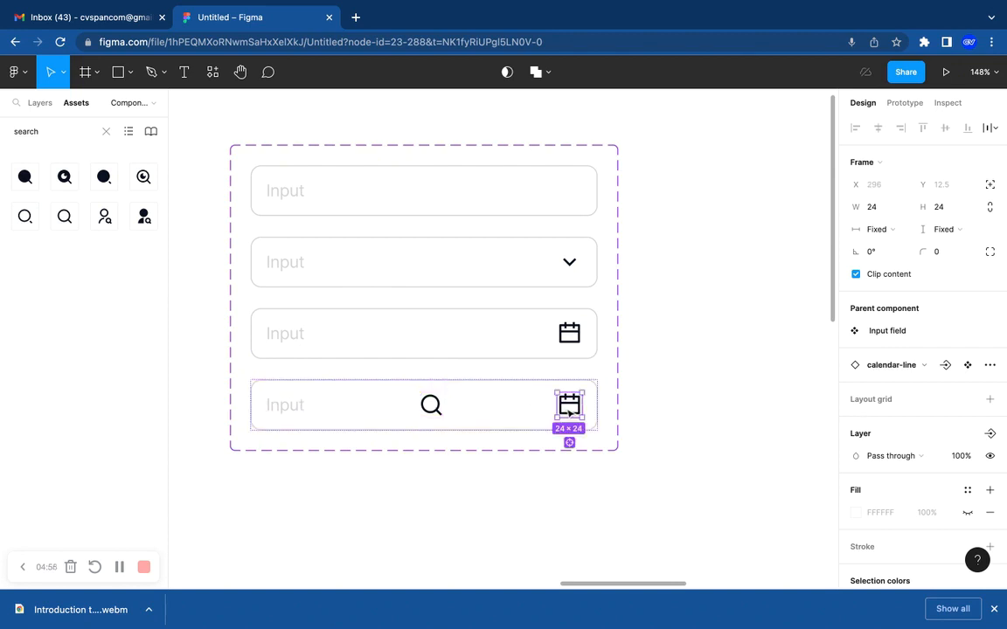
{"action": "key", "text": "Delete"}
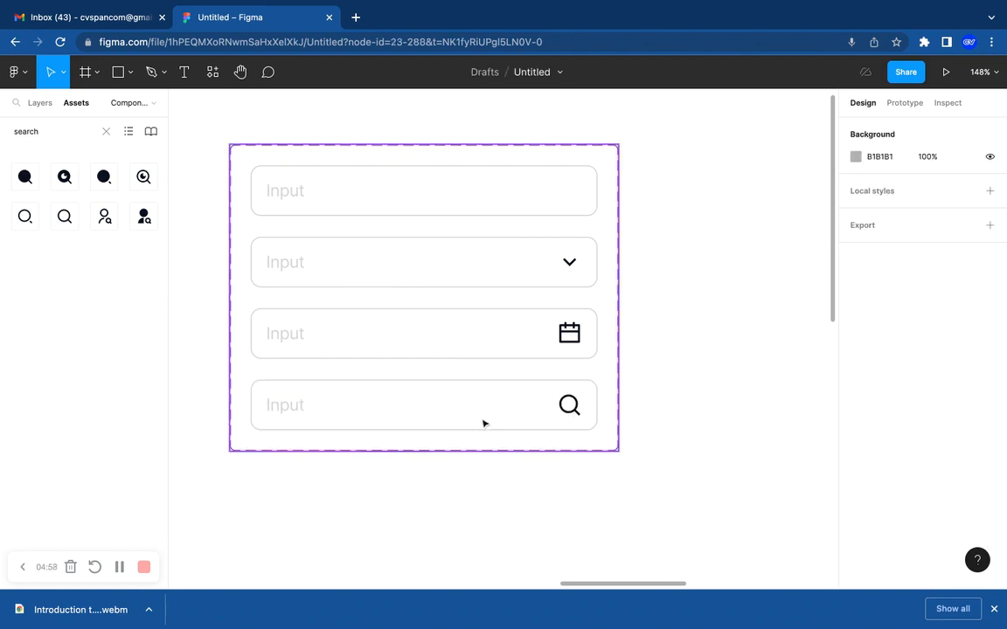
Rename the fourth variant, the one with the magnifier icon, as Search.
{"action": "left_click", "coordinate": [483, 423]}
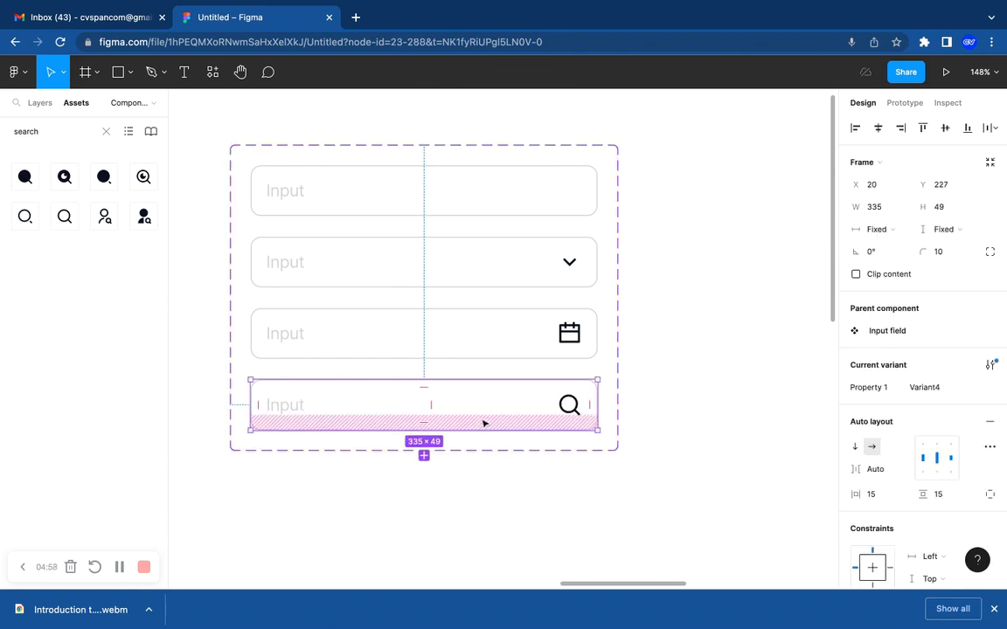
{"action": "left_click", "coordinate": [931, 390]}
{"action": "type", "text": "Search"}
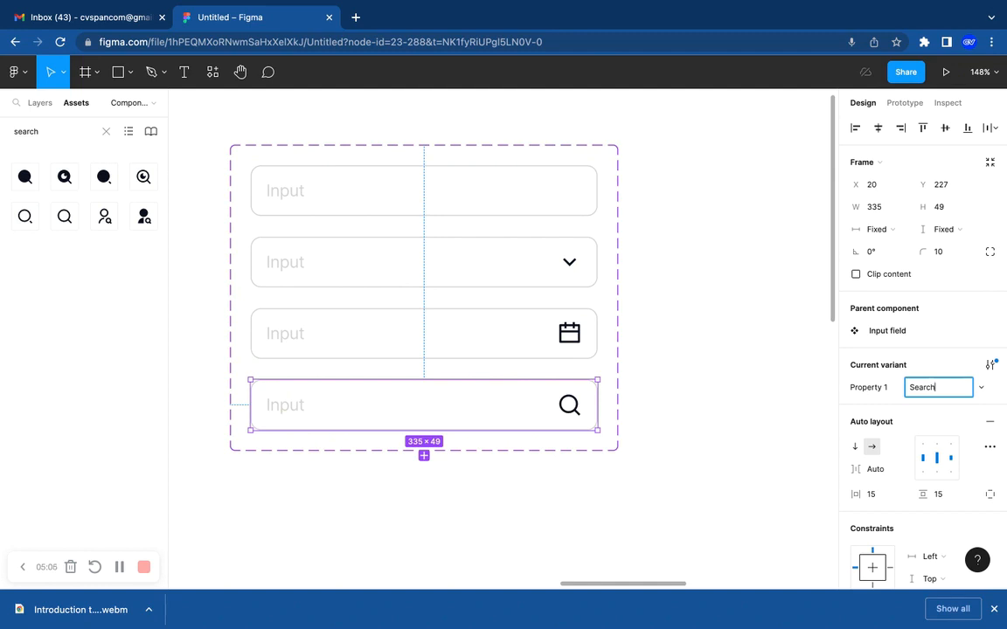
{"action": "left_click", "coordinate": [639, 443]}
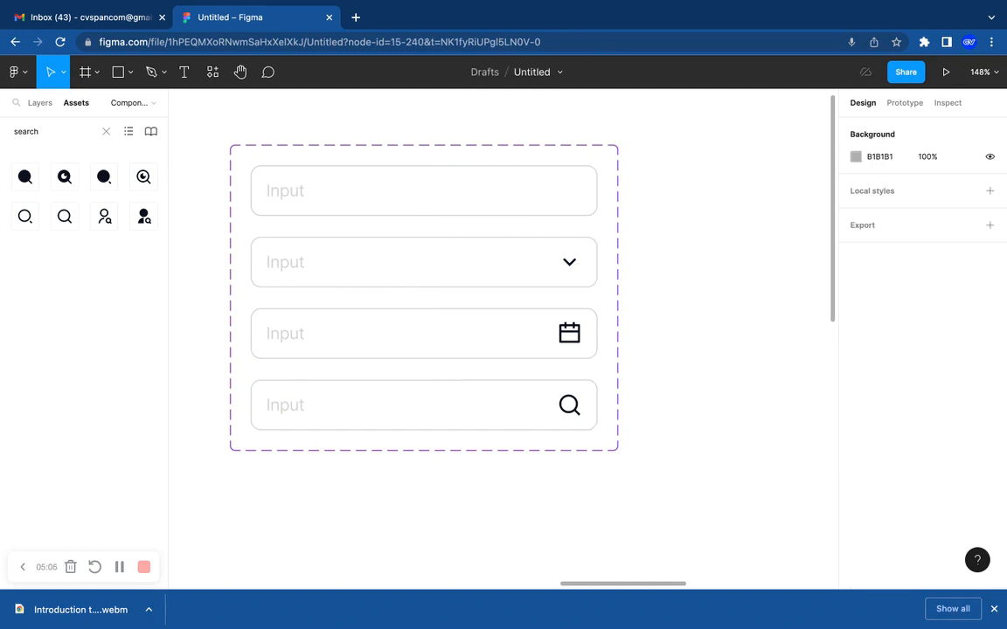
Change the placeholder text of the dropdown variant to "Select".
{"action": "double_click", "coordinate": [286, 262]}
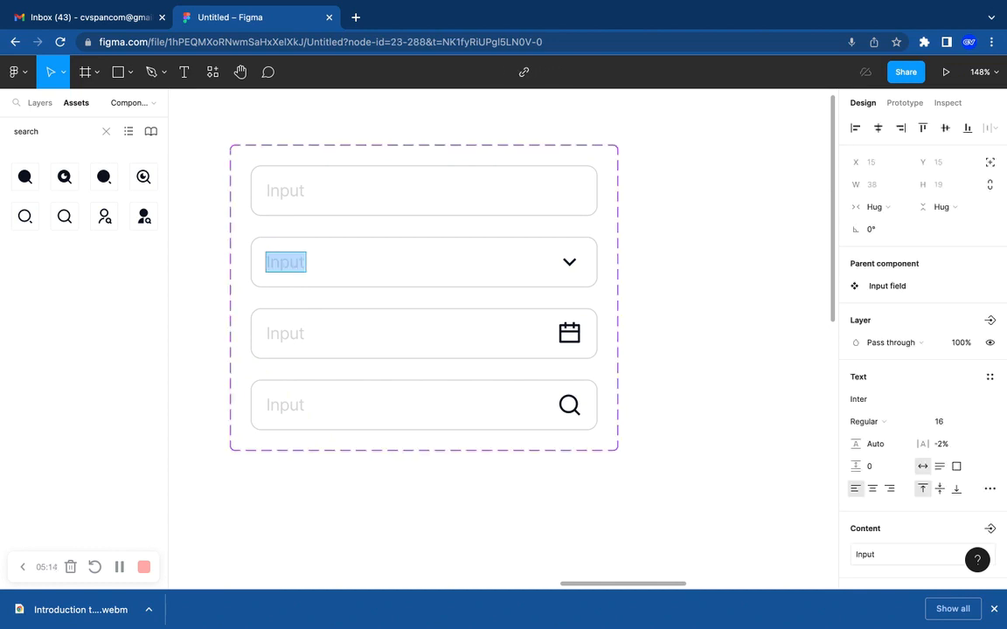
{"action": "type", "text": "Sele"}
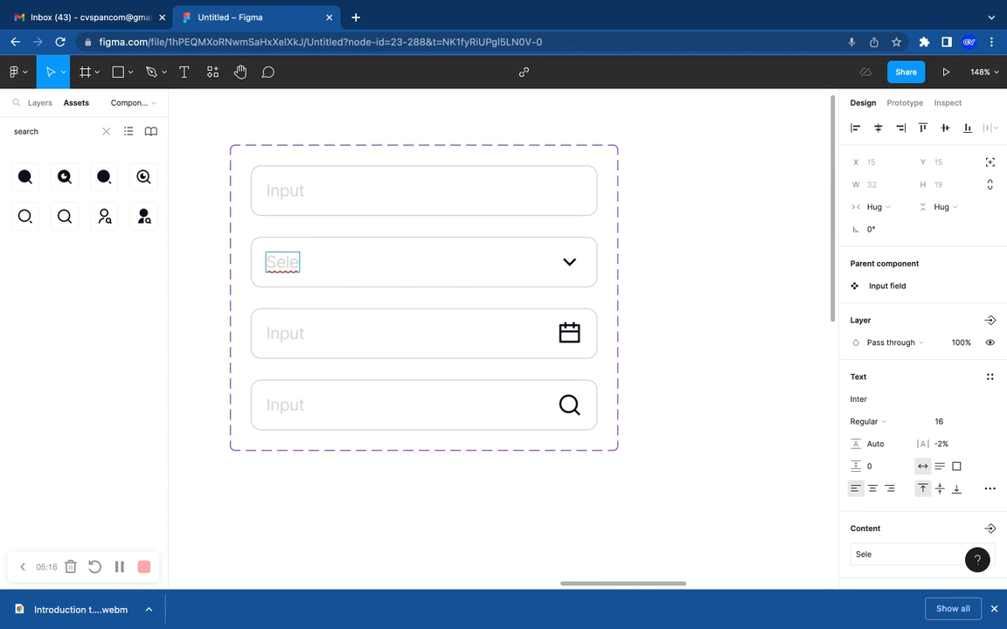
{"action": "type", "text": "ct"}
{"action": "key", "text": "Escape"}
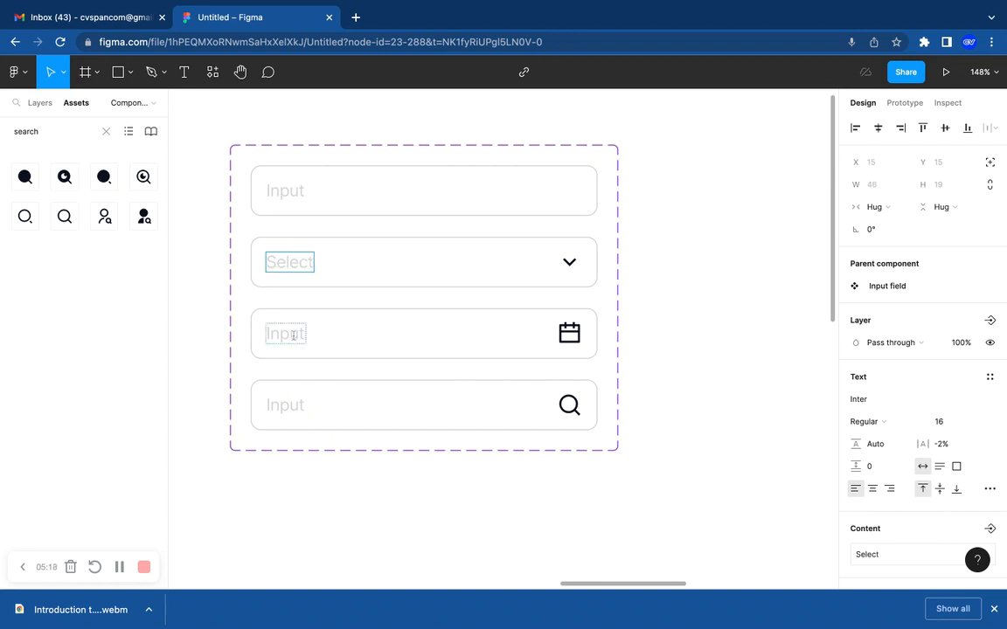
Change the placeholder text of the Date variant, the one with the calendar icon, to "DD/MM/YYYY".
{"action": "left_click", "coordinate": [291, 344]}
{"action": "double_click", "coordinate": [292, 342]}
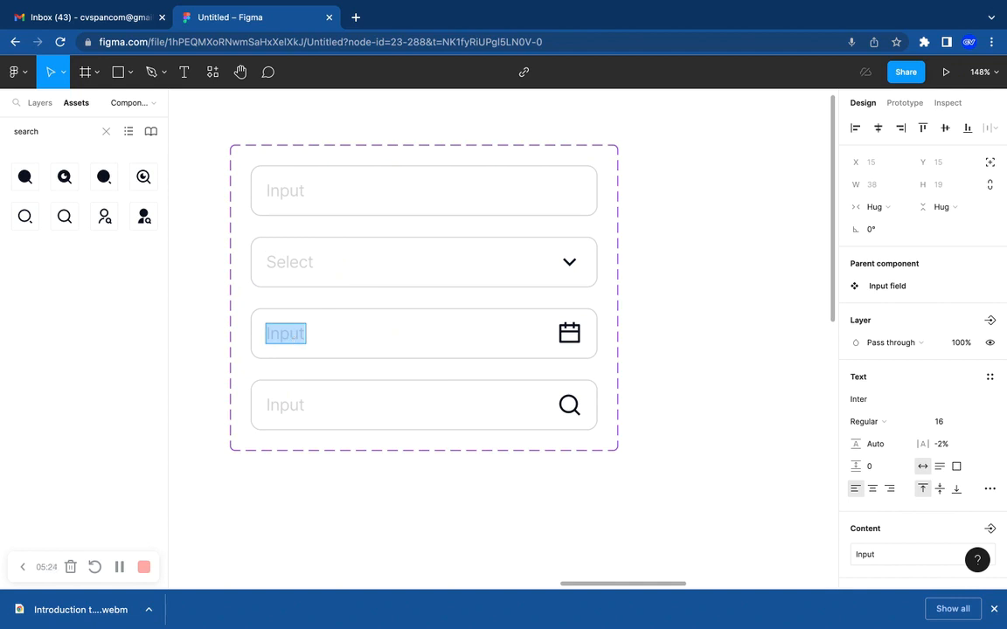
{"action": "type", "text": "DD/"}
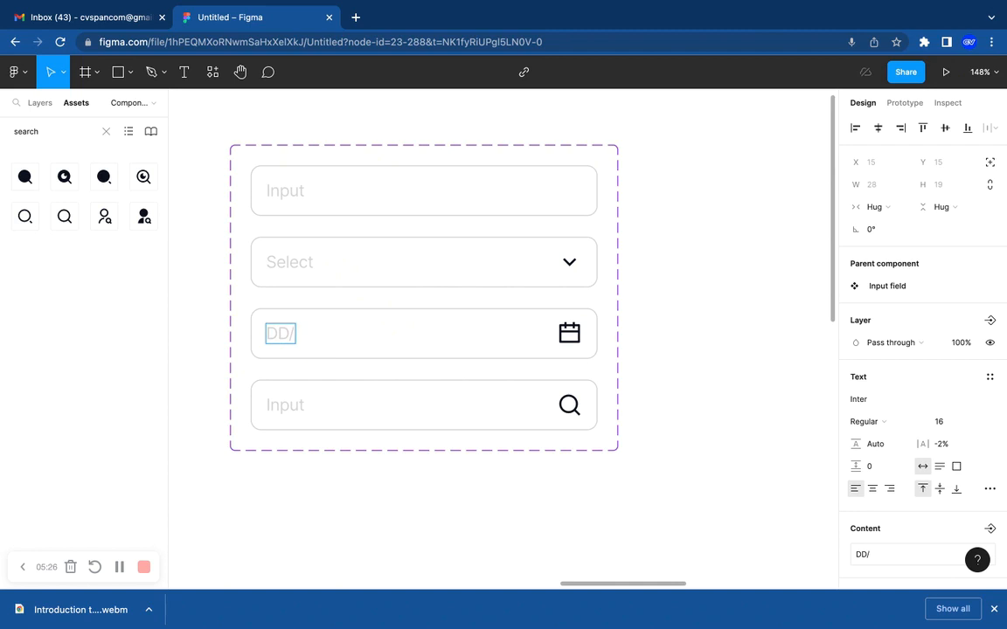
{"action": "type", "text": "MM/"}
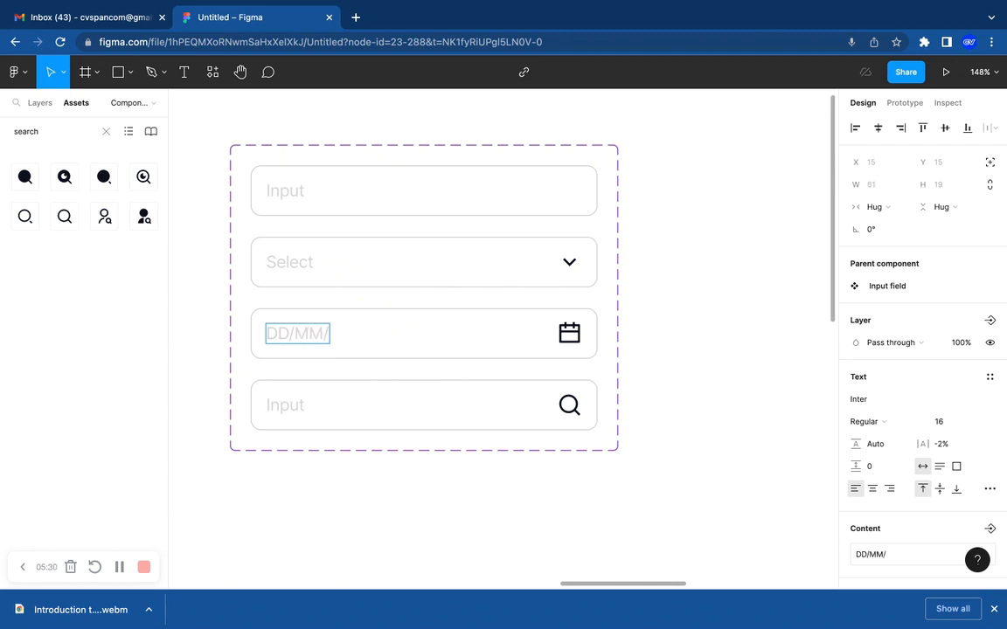
{"action": "type", "text": "YYYY"}
Change the placeholder text of the variant with the magnifier icon to "Search".
{"action": "double_click", "coordinate": [289, 406]}
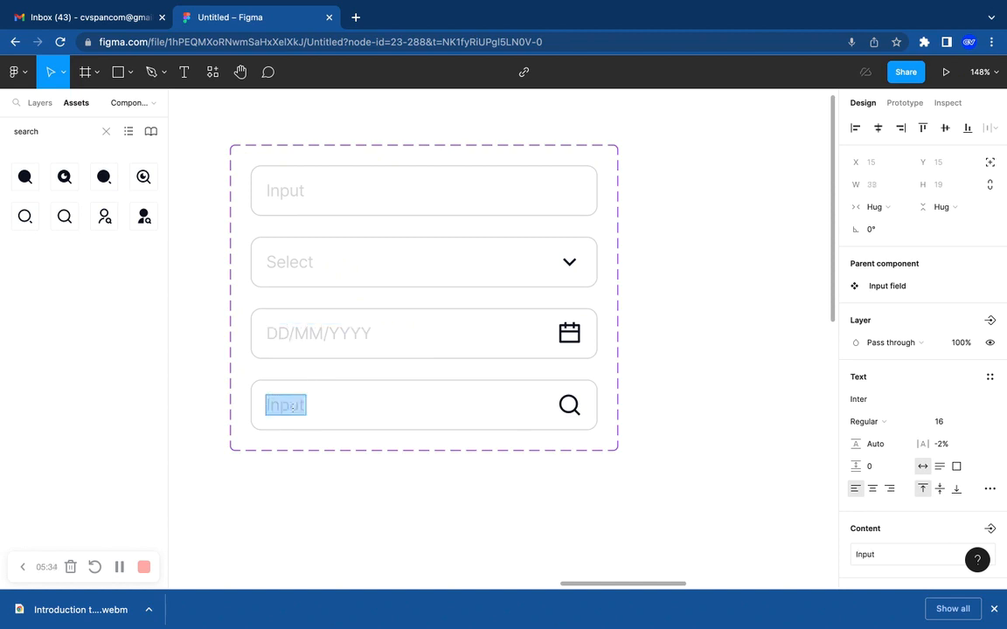
{"action": "type", "text": "Search"}
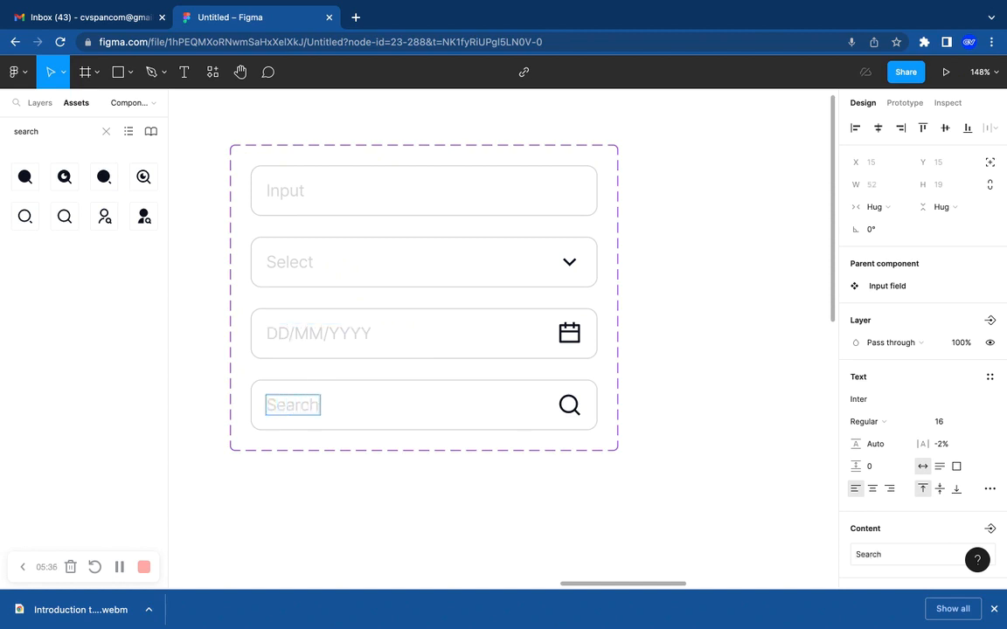
{"action": "key", "text": "Escape"}
{"action": "left_click", "coordinate": [299, 479]}
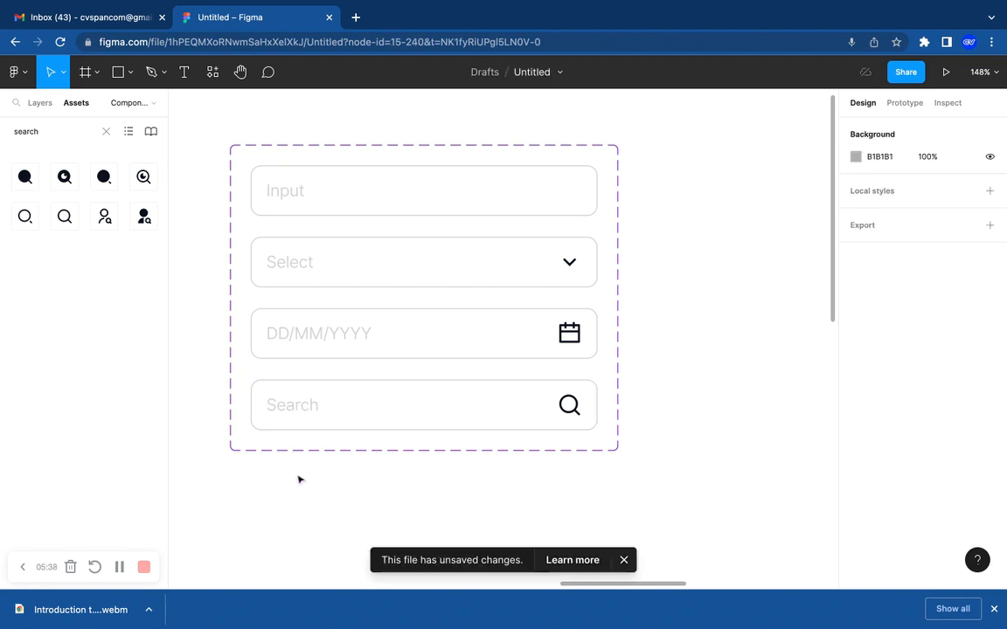
Duplicate the Search variant to add a fifth variant to the component set.
{"action": "scroll", "coordinate": [298, 479], "scroll_direction": "down", "scroll_amount": 1}
{"action": "scroll", "coordinate": [299, 478], "scroll_direction": "down", "scroll_amount": 5}
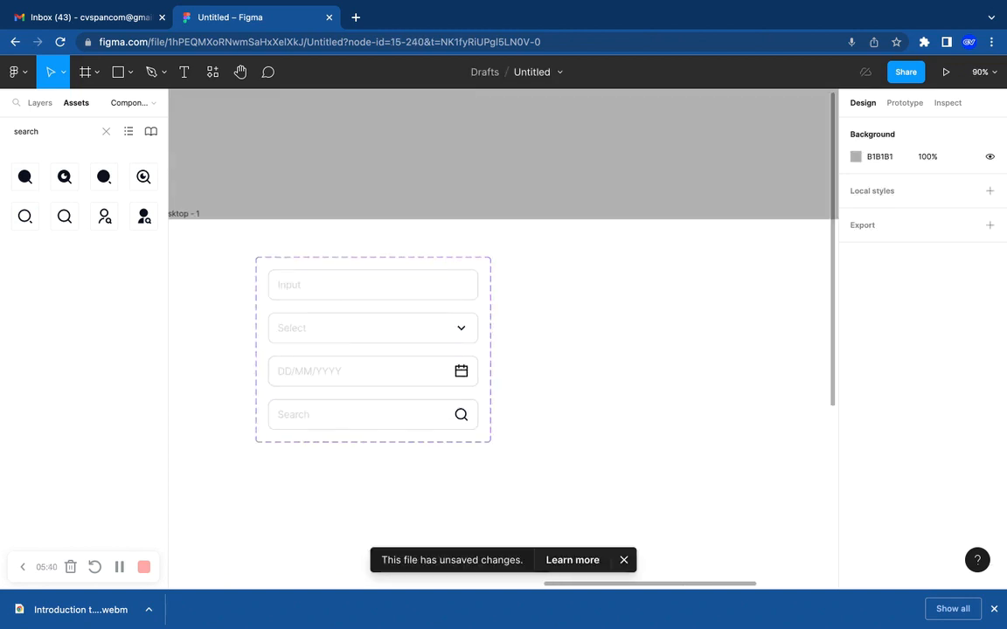
{"action": "scroll", "coordinate": [503, 350], "scroll_direction": "left", "scroll_amount": 2}
{"action": "scroll", "coordinate": [503, 339], "scroll_direction": "down", "scroll_amount": 1}
{"action": "scroll", "coordinate": [302, 475], "scroll_direction": "up", "scroll_amount": 3}
{"action": "scroll", "coordinate": [362, 449], "scroll_direction": "down", "scroll_amount": 1}
{"action": "left_click", "coordinate": [413, 396]}
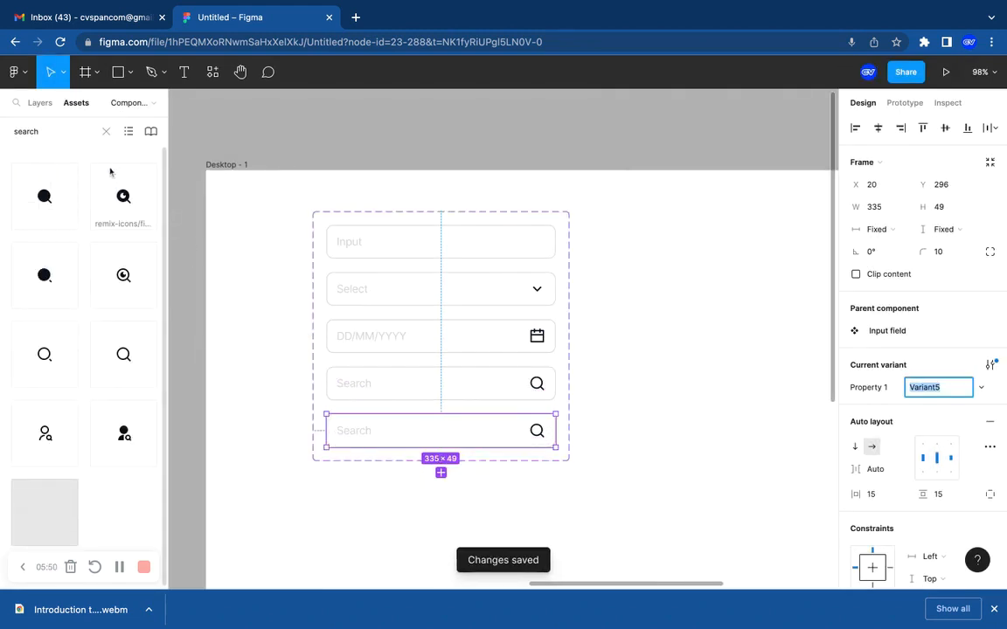
Find the eye-line icon in the assets and use it to replace the magnifier icon in the fifth variant.
{"action": "double_click", "coordinate": [57, 130]}
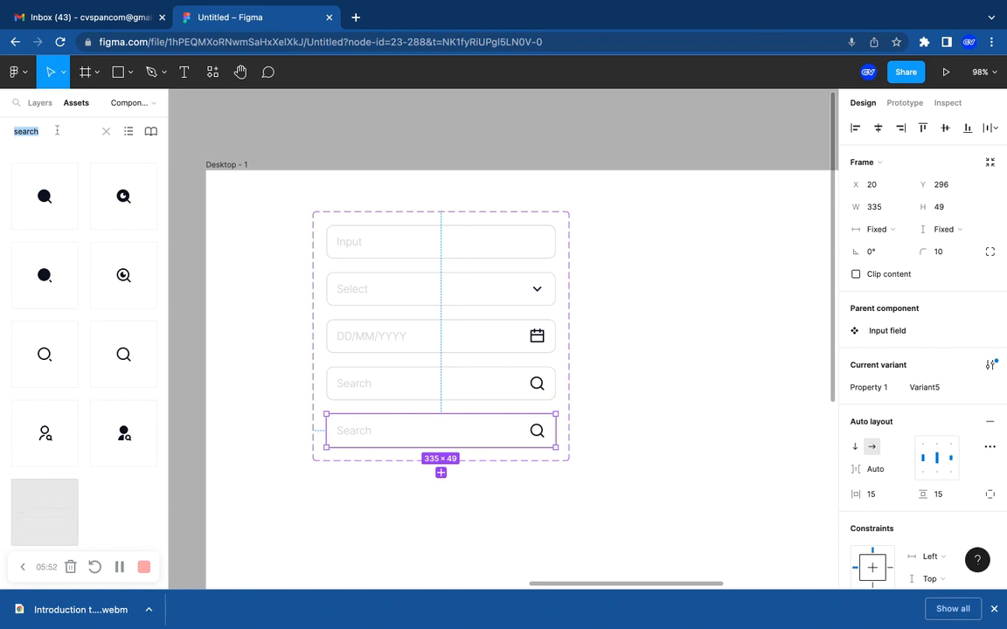
{"action": "type", "text": "eye"}
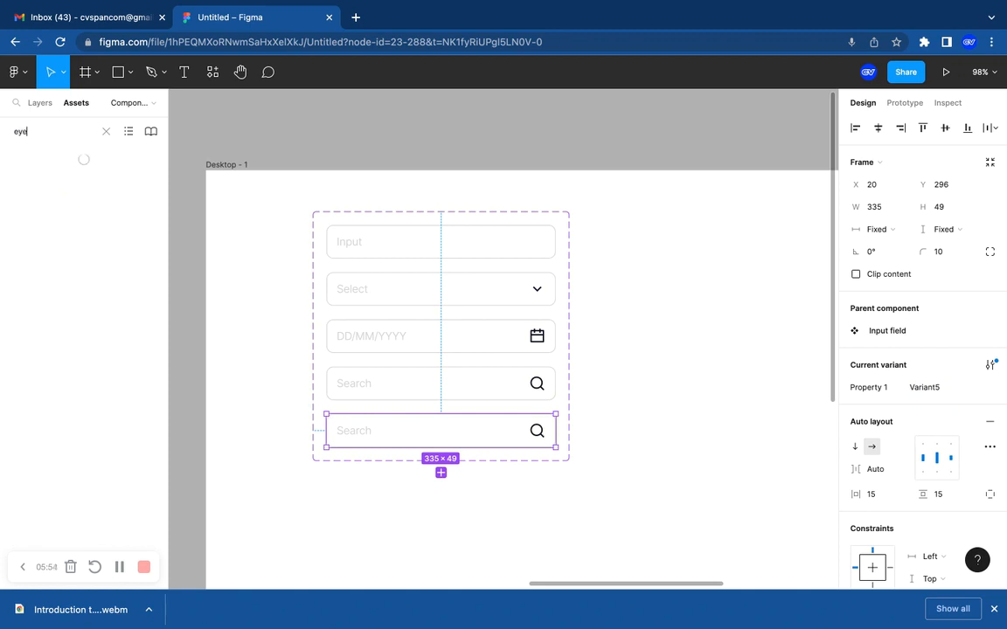
{"action": "left_click_drag", "start_coordinate": [25, 216], "coordinate": [477, 431]}
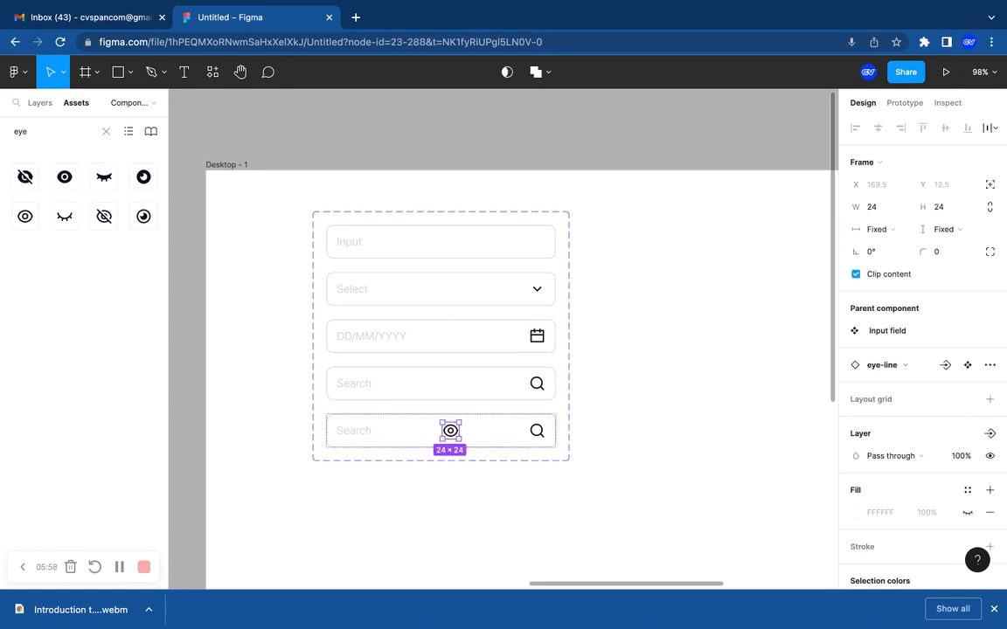
{"action": "left_click", "coordinate": [539, 434]}
{"action": "key", "text": "Delete"}
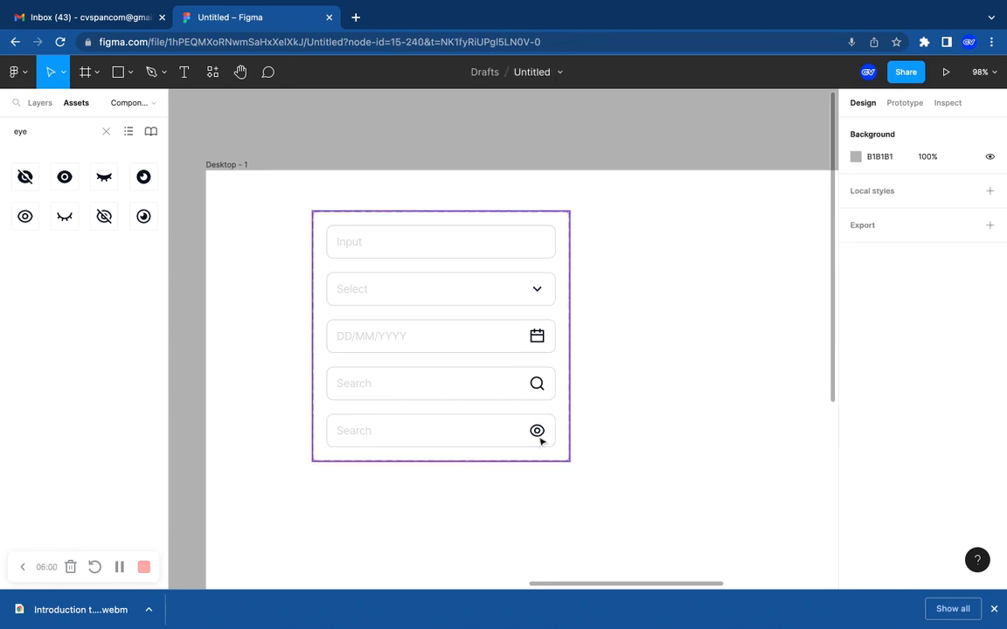
Rename the fifth variant, the one with the eye icon, as Password.
{"action": "left_click", "coordinate": [499, 432]}
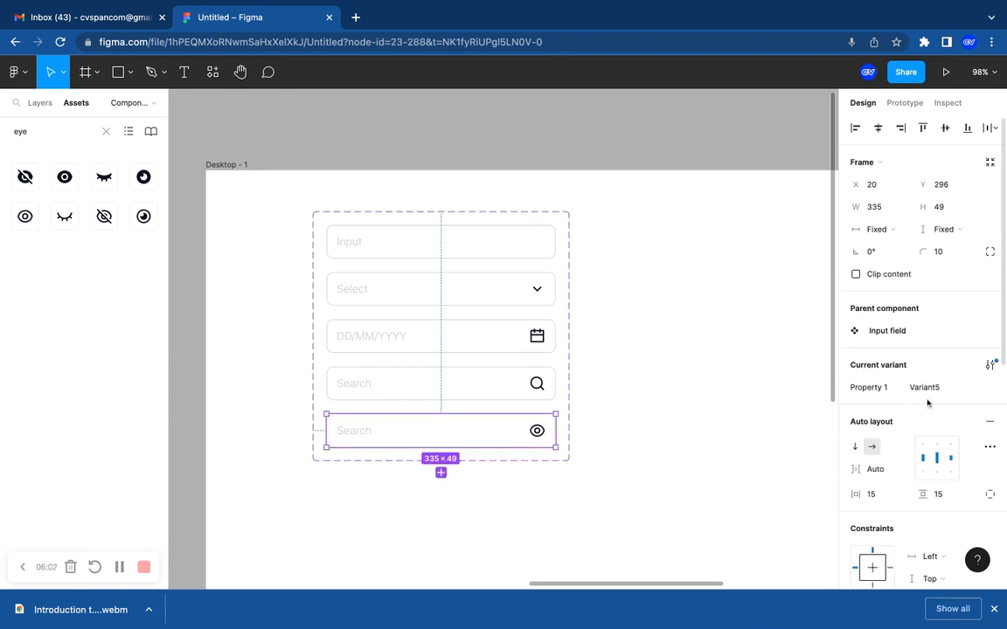
{"action": "left_click", "coordinate": [953, 390]}
{"action": "type", "text": "Passwor"}
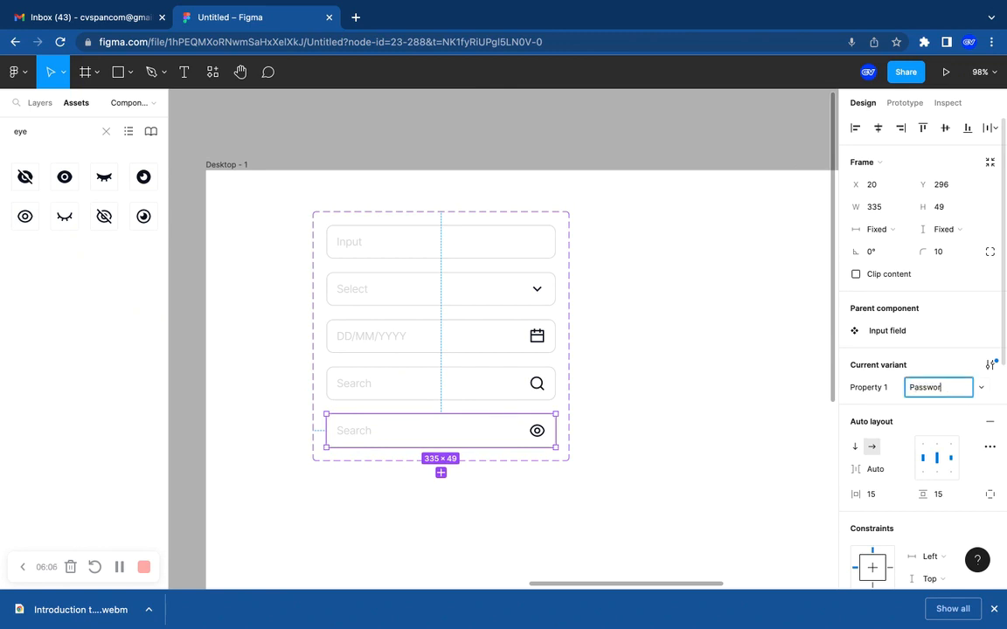
{"action": "type", "text": "d"}
{"action": "left_click", "coordinate": [640, 356]}
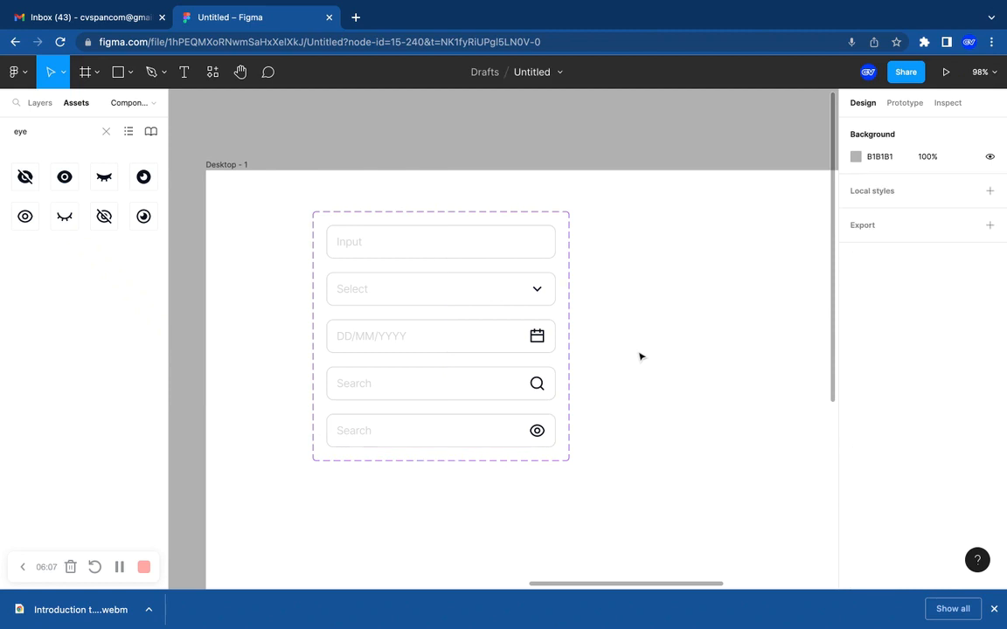
Change the placeholder text of the variant with the eye icon to "Password".
{"action": "scroll", "coordinate": [531, 367], "scroll_direction": "down", "scroll_amount": 2}
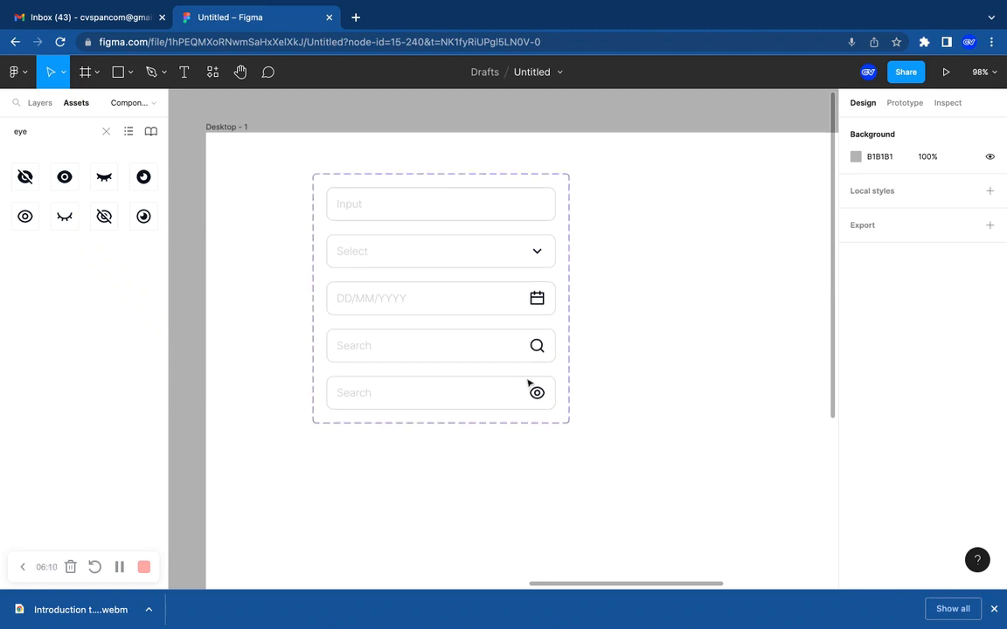
{"action": "left_click", "coordinate": [439, 395]}
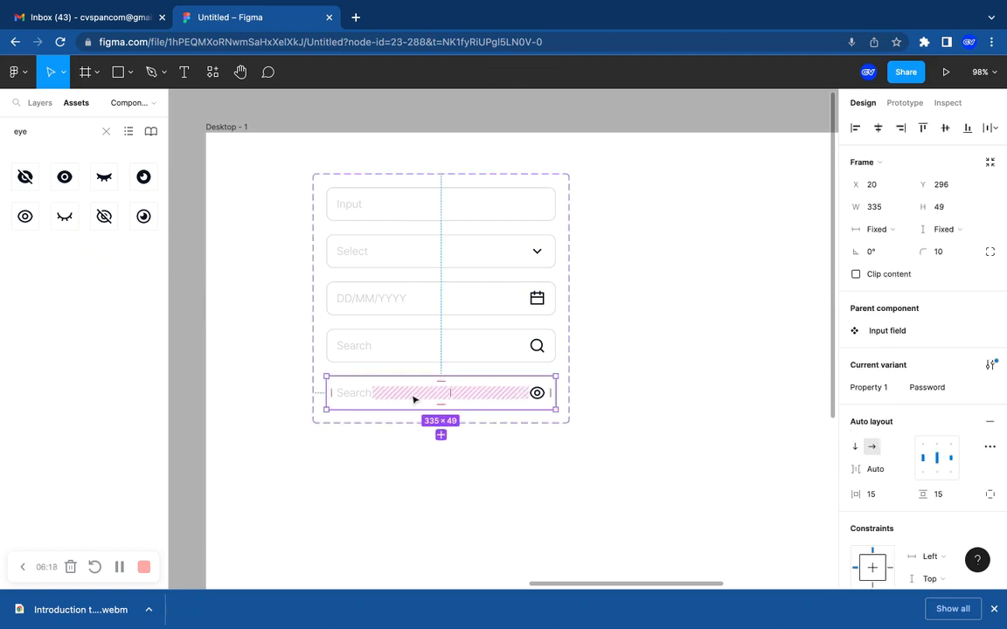
{"action": "left_click", "coordinate": [347, 401]}
{"action": "double_click", "coordinate": [348, 401]}
{"action": "type", "text": "Password"}
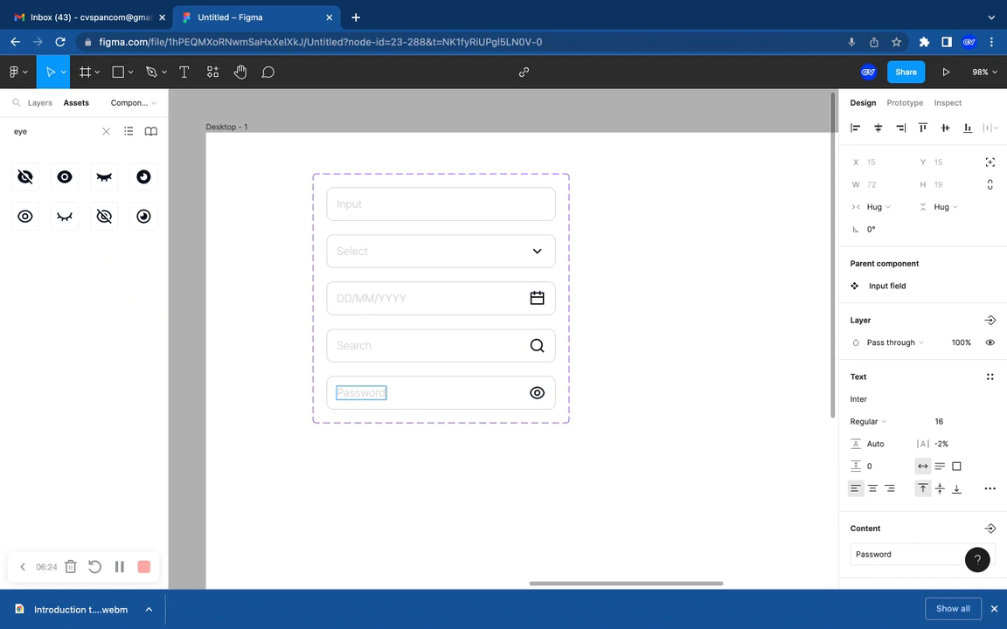
{"action": "left_click", "coordinate": [391, 445]}
Duplicate the Password variant and name the new sixth variant Textarea.
{"action": "left_click", "coordinate": [431, 407]}
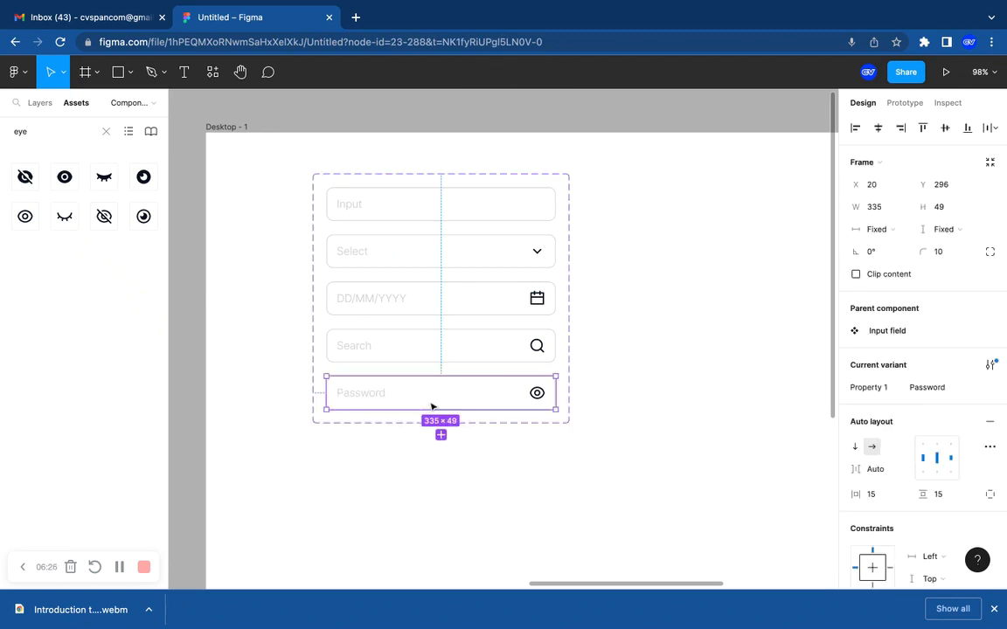
{"action": "key", "text": "ctrl+d"}
{"action": "scroll", "coordinate": [429, 418], "scroll_direction": "down", "scroll_amount": 5}
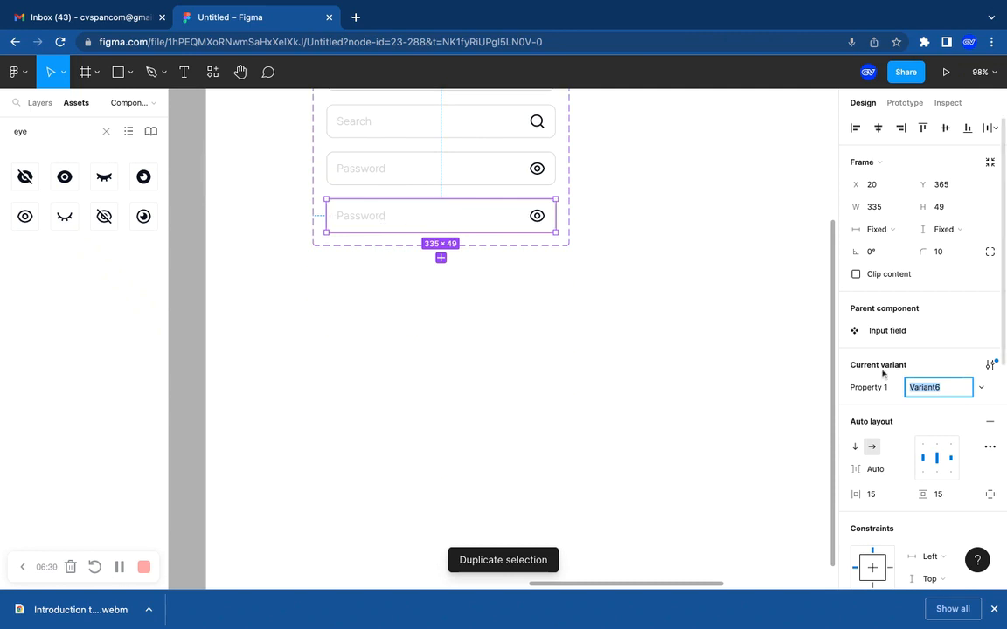
{"action": "type", "text": "Te"}
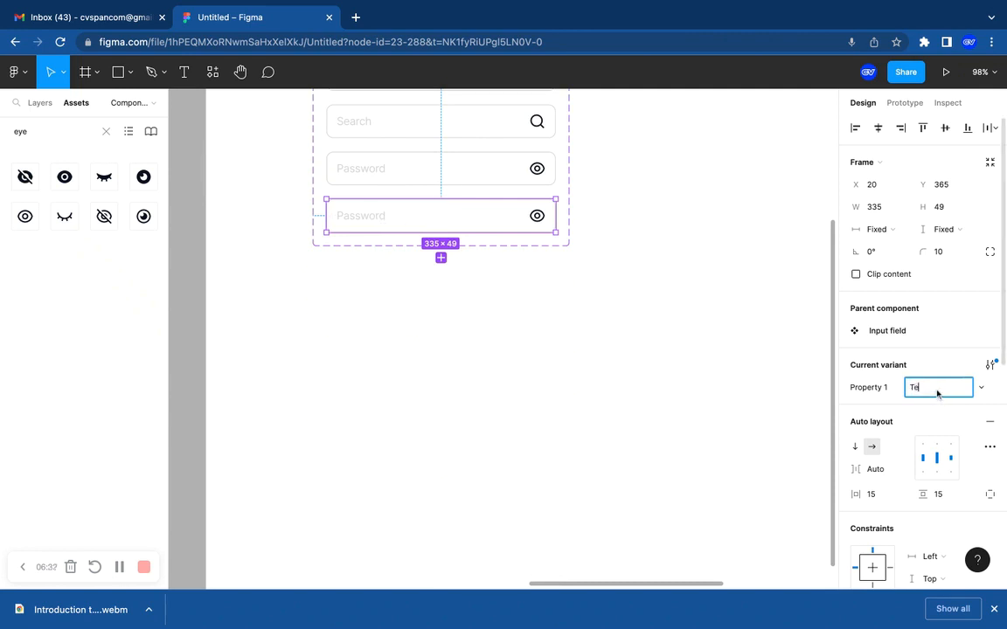
{"action": "type", "text": "xtarea"}
Stretch the Textarea variant downward to a height of about 111 and align its contents to the top.
{"action": "scroll", "coordinate": [512, 353], "scroll_direction": "up", "scroll_amount": 5}
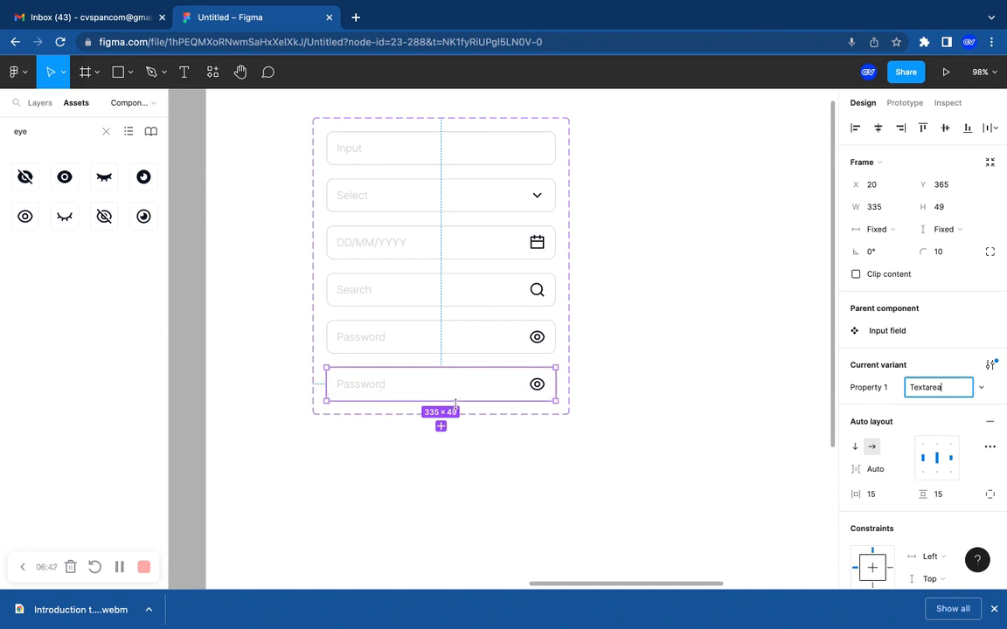
{"action": "left_click_drag", "start_coordinate": [459, 401], "coordinate": [458, 443]}
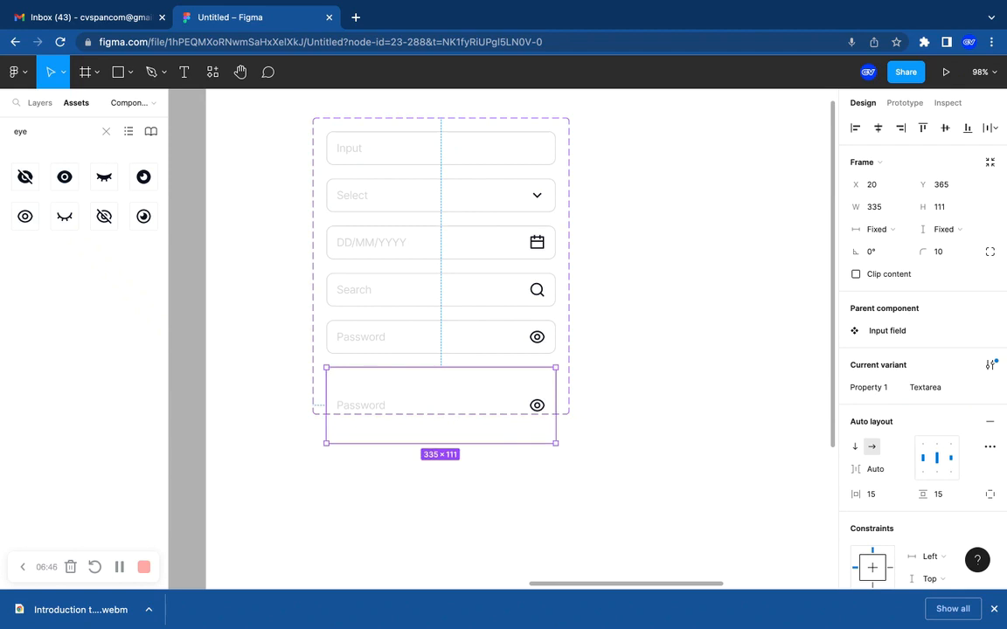
{"action": "left_click", "coordinate": [934, 448]}
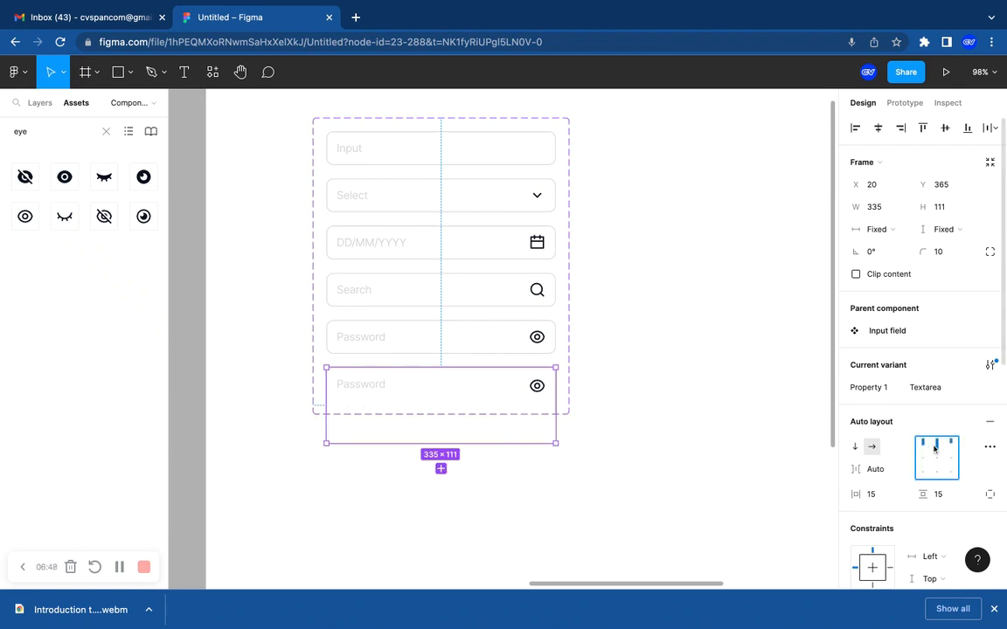
Extend the Input field component set's frame downward to a height of about 498 to enclose the Textarea variant.
{"action": "left_click", "coordinate": [568, 402]}
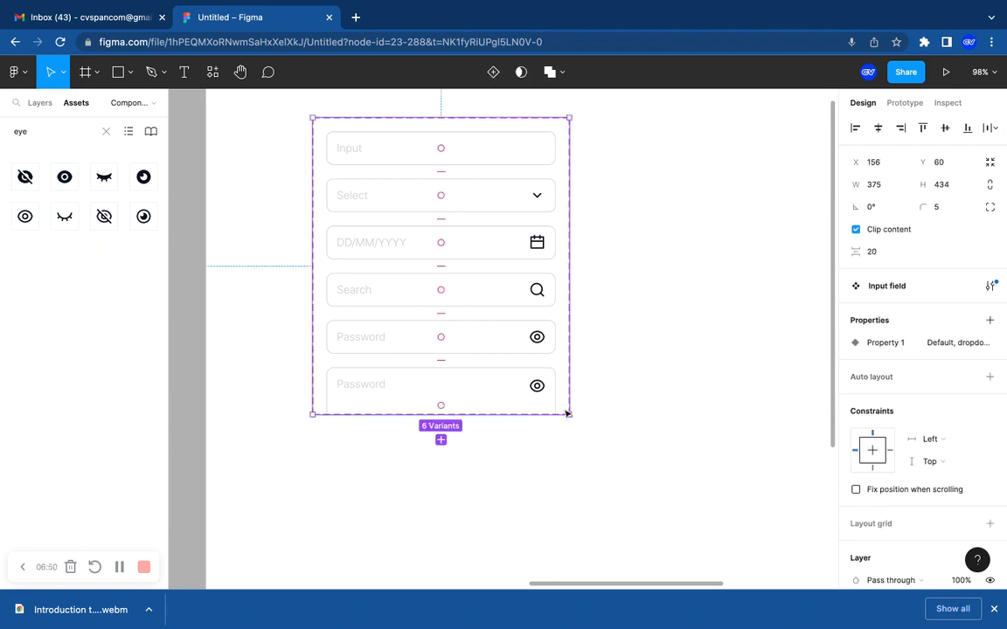
{"action": "left_click_drag", "start_coordinate": [560, 418], "coordinate": [560, 462]}
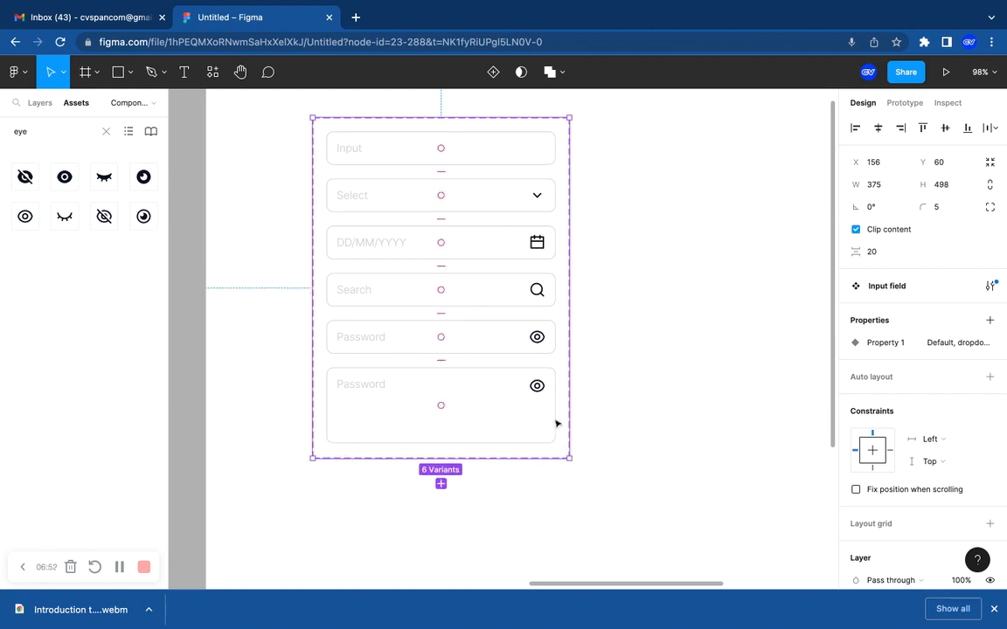
Try hiding the eye icon in the Textarea variant by setting its layer opacity to 0%.
{"action": "left_click", "coordinate": [539, 390]}
{"action": "left_click", "coordinate": [539, 390]}
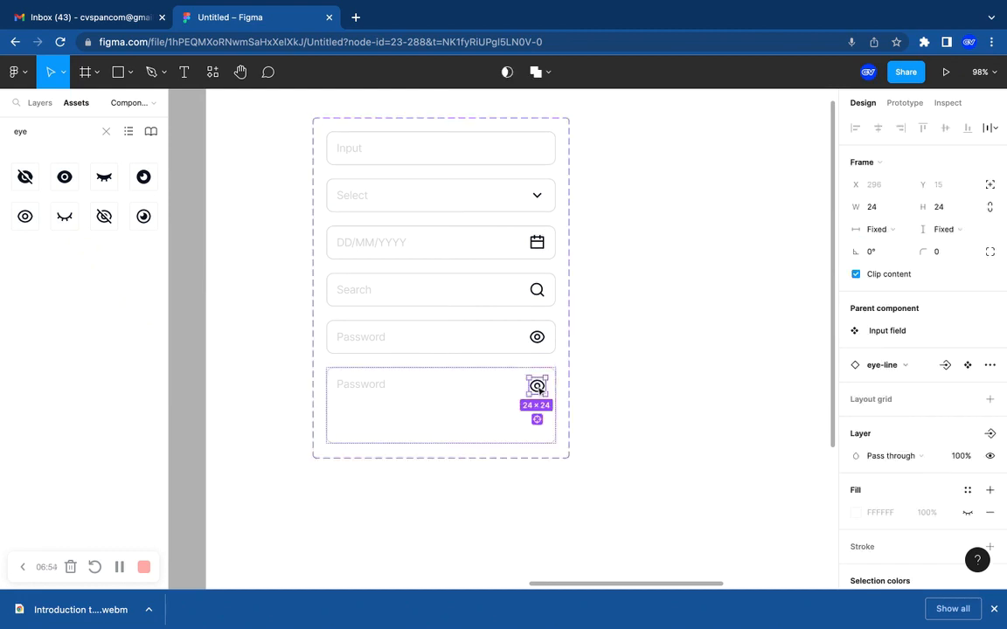
{"action": "left_click", "coordinate": [961, 456]}
{"action": "type", "text": "0"}
{"action": "key", "text": "Return"}
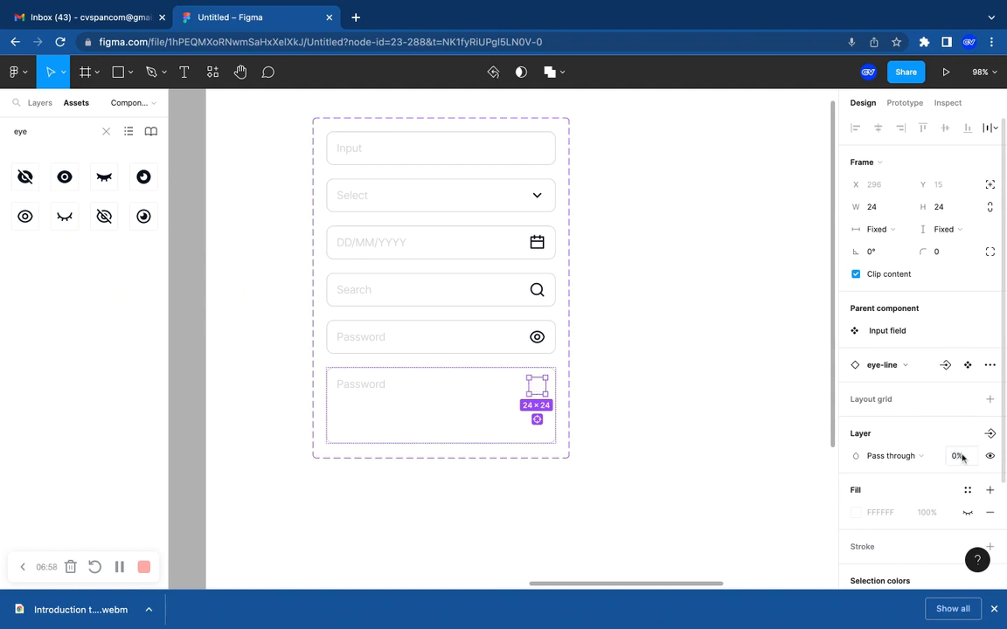
{"action": "left_click", "coordinate": [654, 447]}
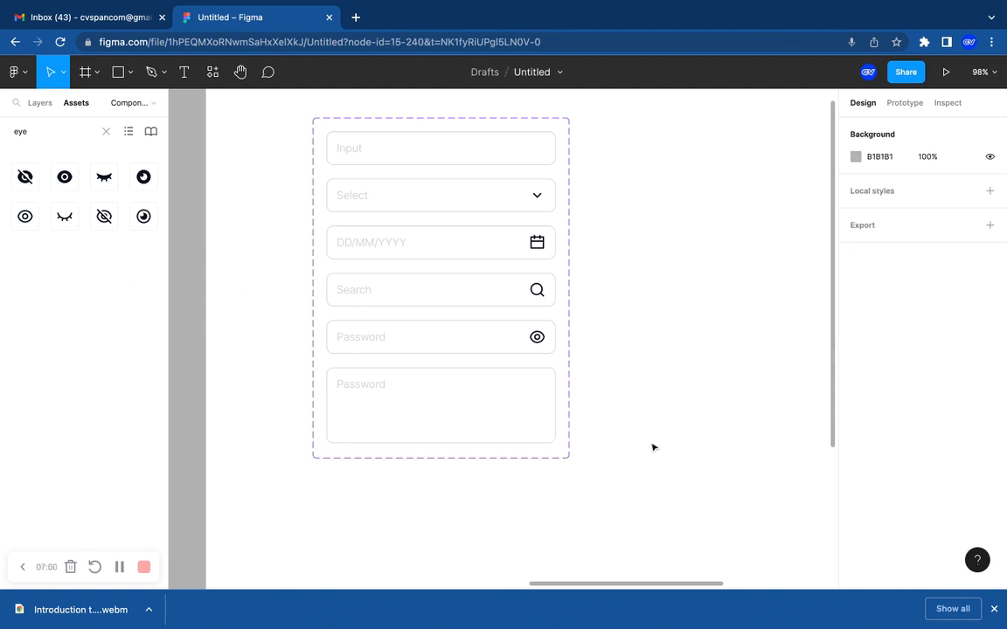
Undo the icon's opacity change and delete the eye icon from the Textarea variant instead.
{"action": "key", "text": "super+z"}
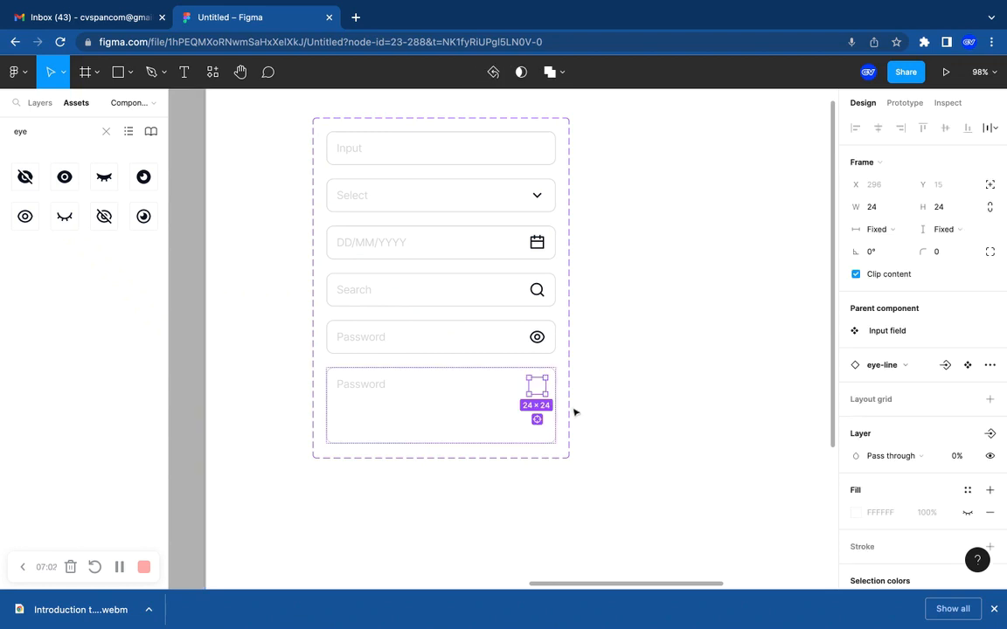
{"action": "key", "text": "super+z"}
Set the auto layout spacing between items of the Textarea variant to 0.
{"action": "left_click", "coordinate": [528, 403]}
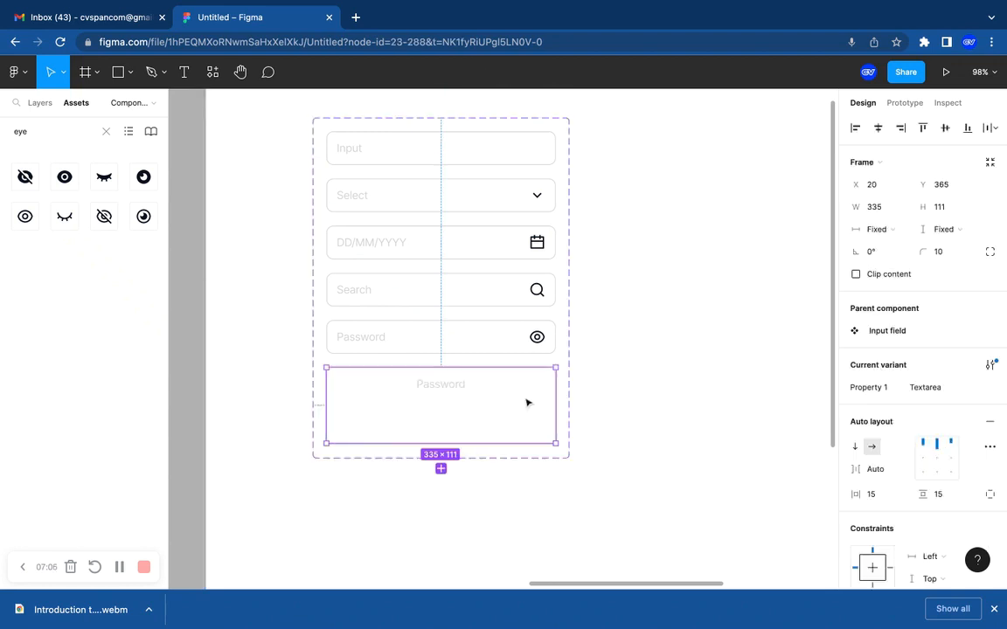
{"action": "left_click", "coordinate": [879, 471]}
{"action": "type", "text": "0"}
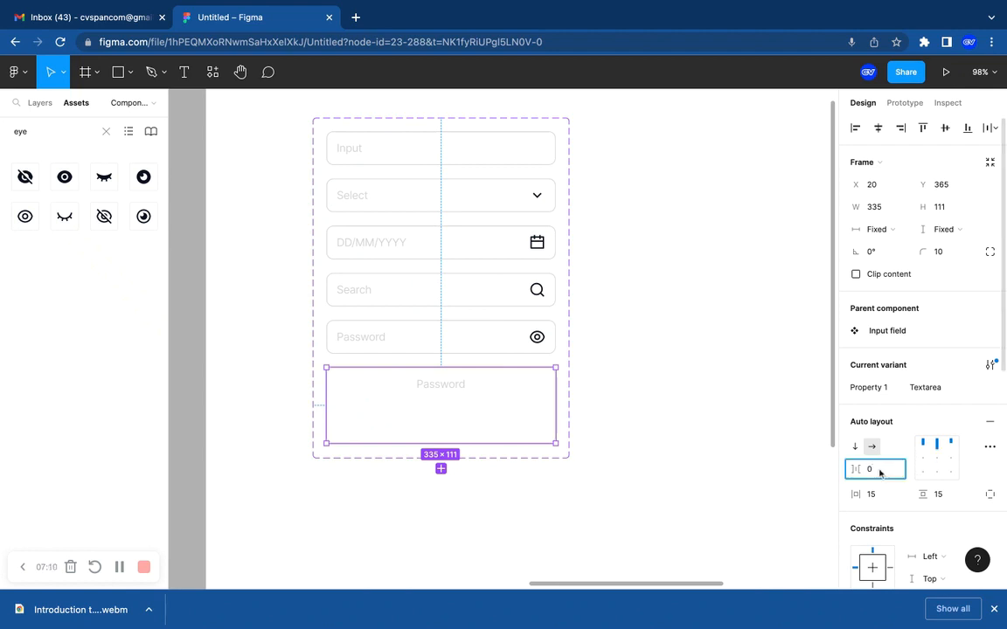
{"action": "key", "text": "Return"}
{"action": "left_click", "coordinate": [734, 483]}
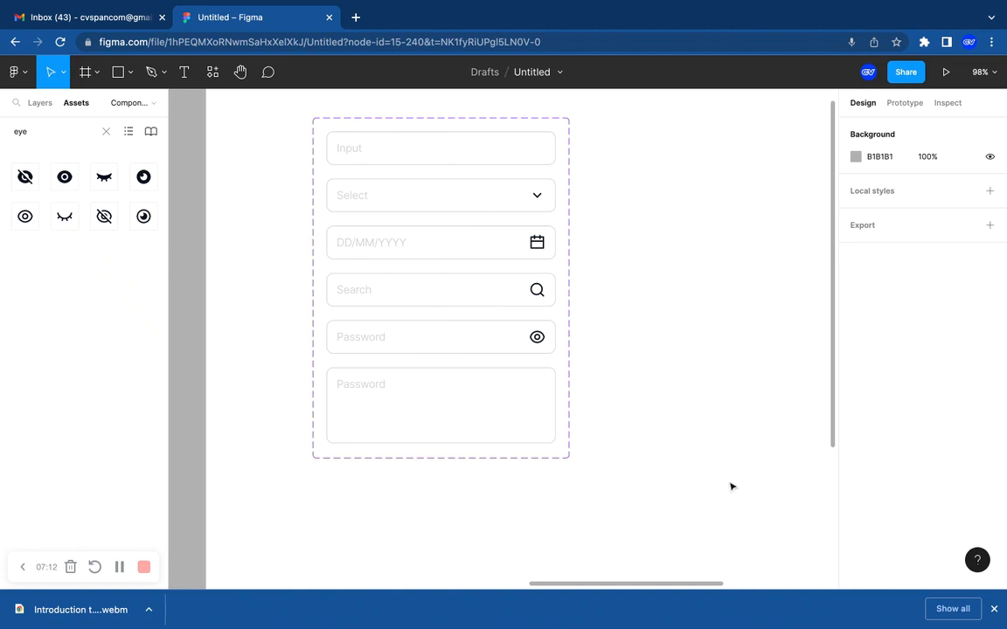
Change the placeholder text of the Textarea variant to "Message".
{"action": "double_click", "coordinate": [365, 388]}
{"action": "double_click", "coordinate": [367, 389]}
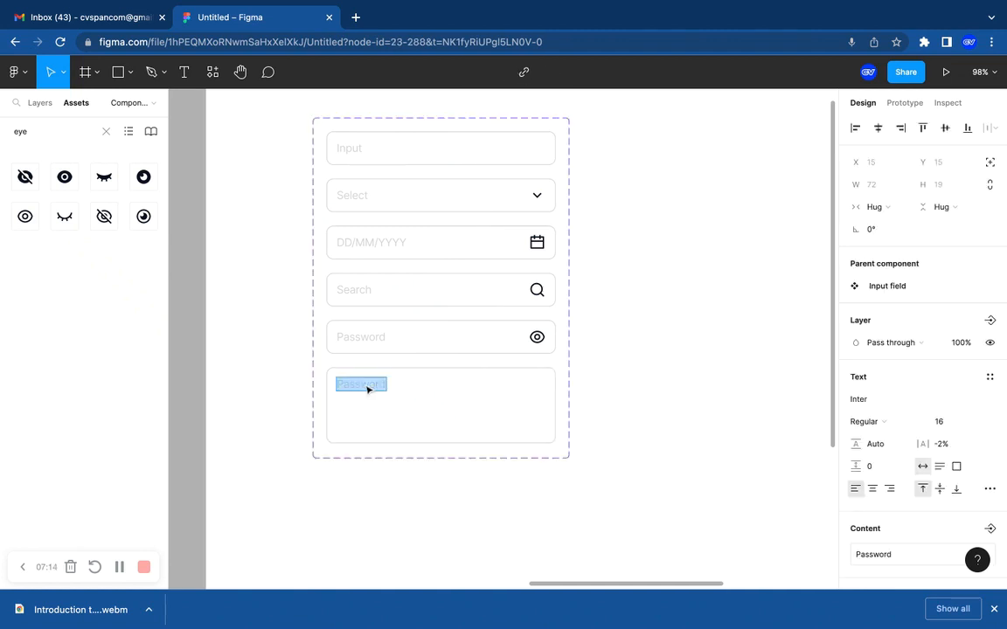
{"action": "type", "text": "Message"}
{"action": "key", "text": "Escape"}
{"action": "left_click", "coordinate": [625, 400]}
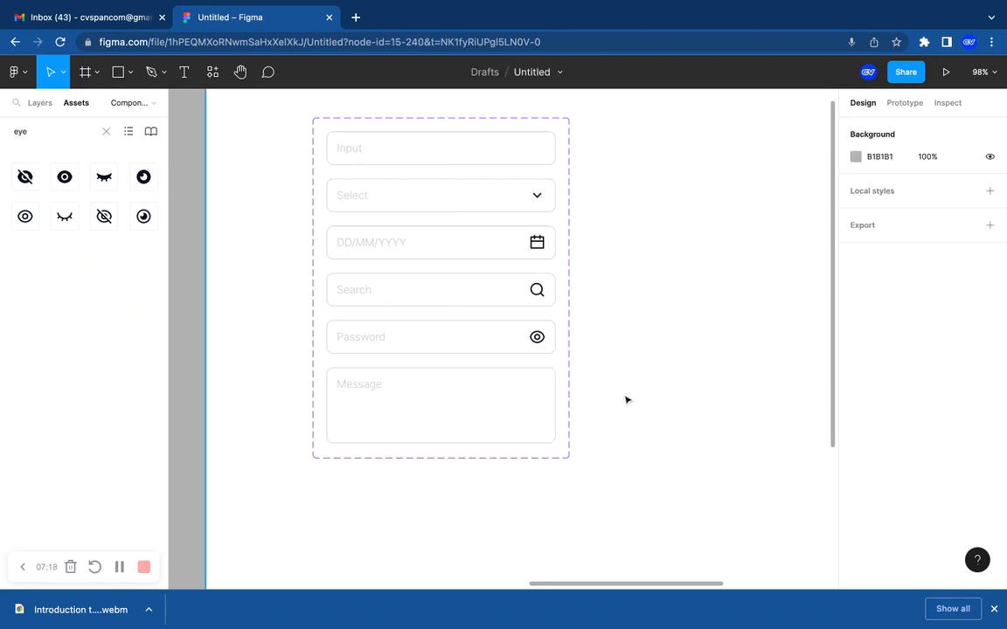
Duplicate the Default input variant and name the copy "Default filled".
{"action": "scroll", "coordinate": [627, 401], "scroll_direction": "left", "scroll_amount": 1}
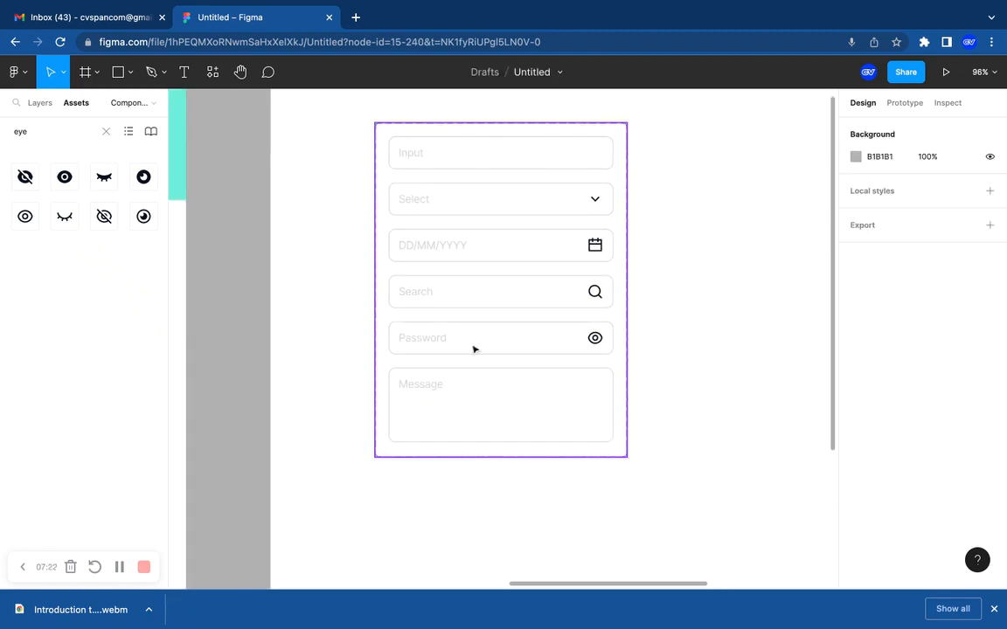
{"action": "scroll", "coordinate": [459, 232], "scroll_direction": "up", "scroll_amount": 1}
{"action": "scroll", "coordinate": [490, 206], "scroll_direction": "up", "scroll_amount": 1}
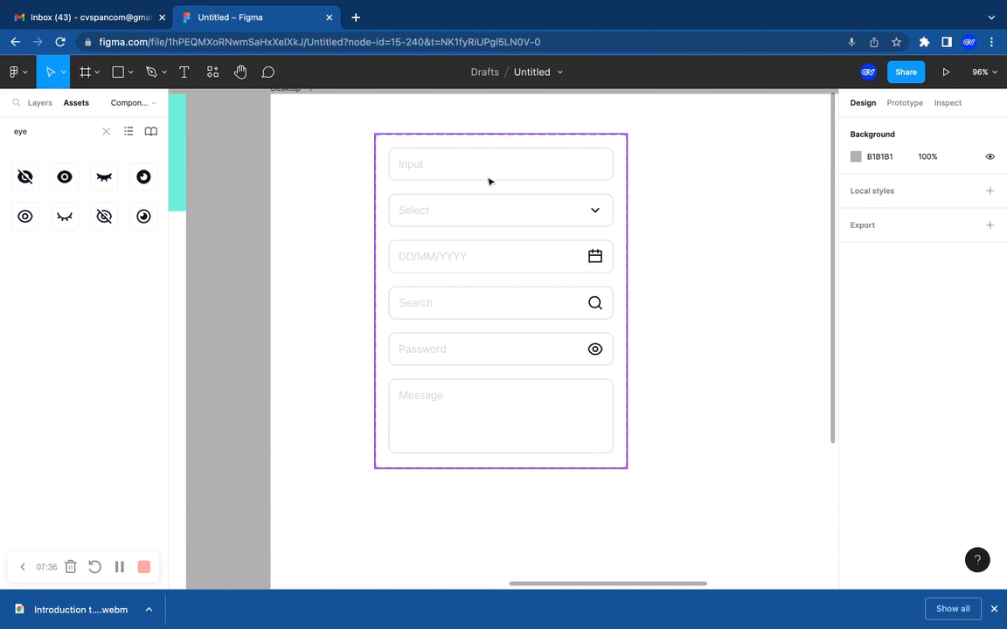
{"action": "scroll", "coordinate": [480, 303], "scroll_direction": "down", "scroll_amount": 1}
{"action": "scroll", "coordinate": [480, 303], "scroll_direction": "down", "scroll_amount": 2}
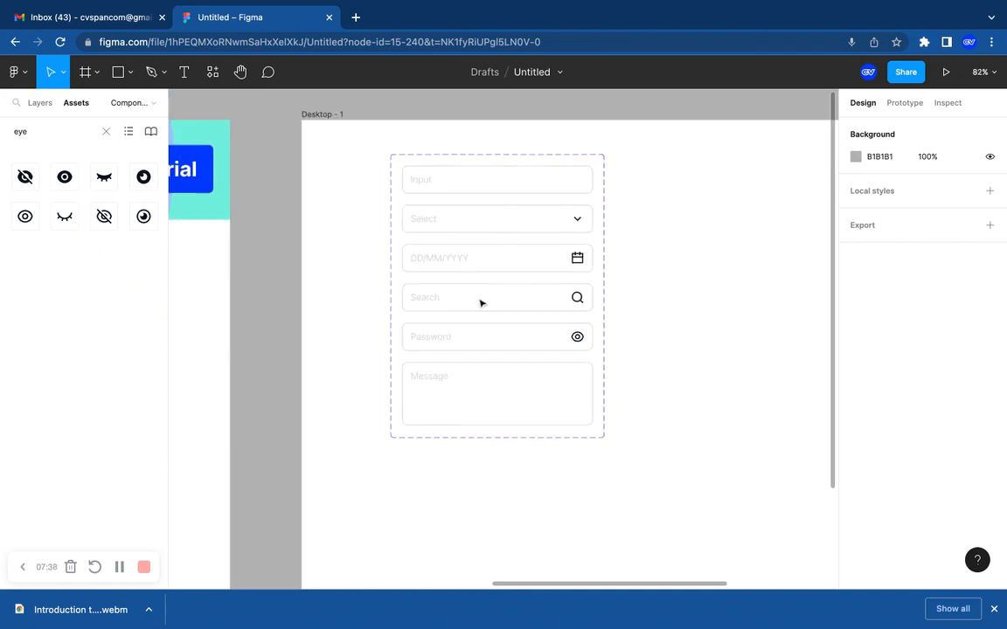
{"action": "scroll", "coordinate": [480, 302], "scroll_direction": "down", "scroll_amount": 3}
{"action": "scroll", "coordinate": [480, 303], "scroll_direction": "up", "scroll_amount": 2}
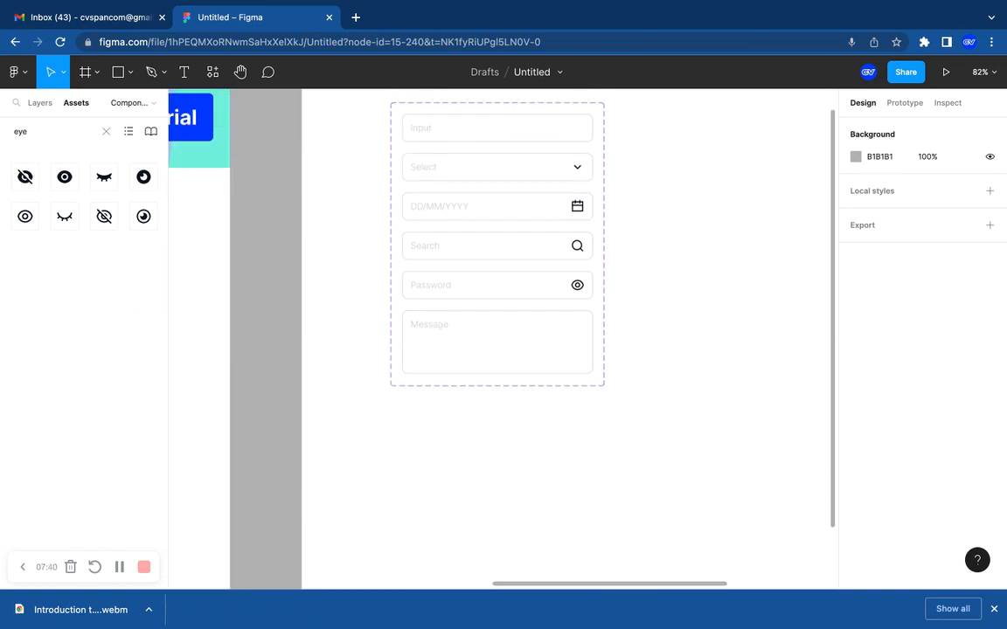
{"action": "left_click", "coordinate": [474, 132]}
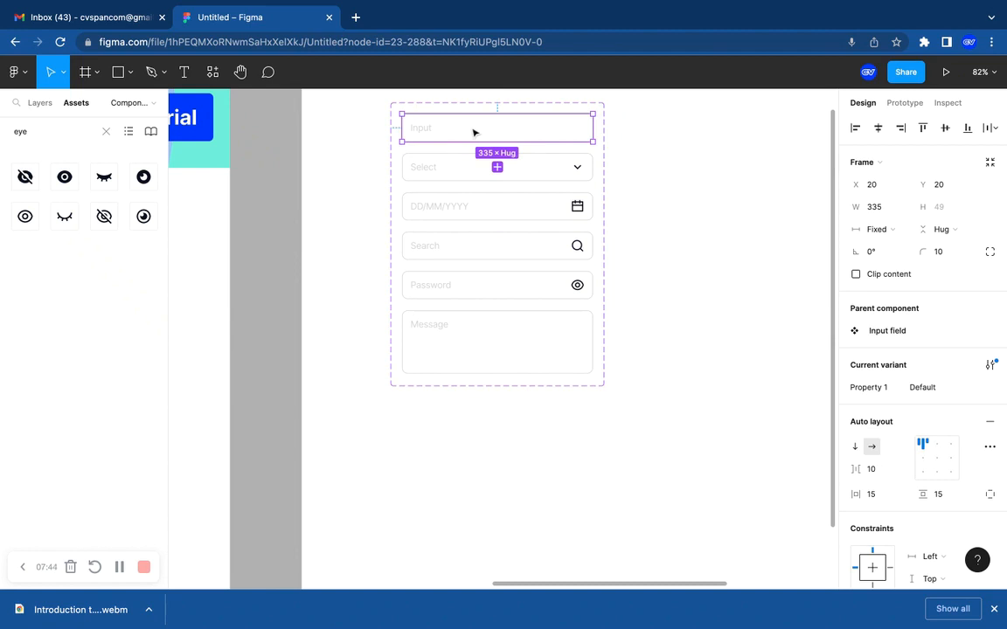
{"action": "key", "text": "ctrl+d"}
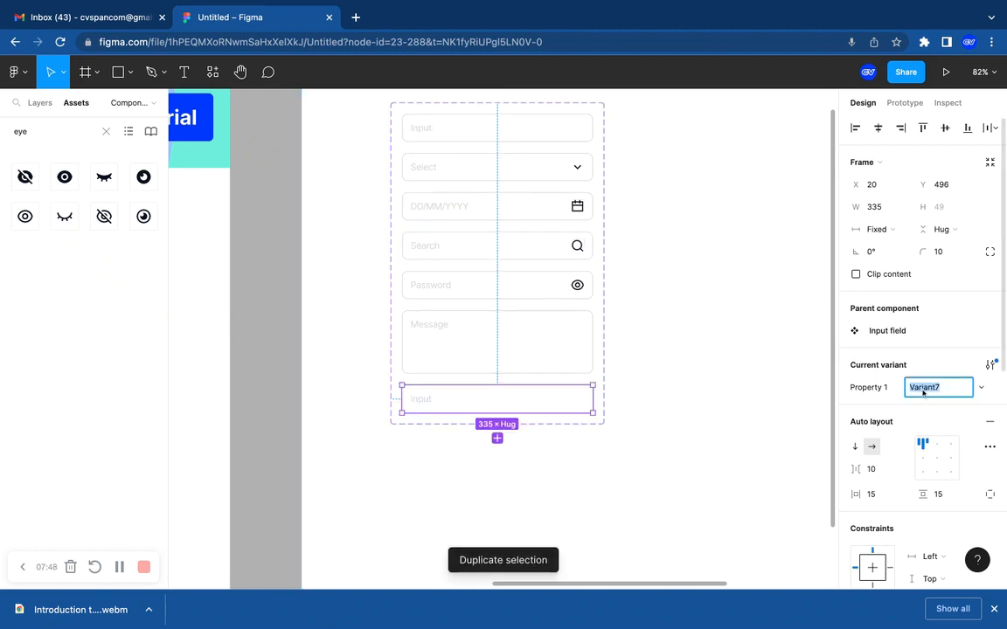
{"action": "type", "text": "Default fill"}
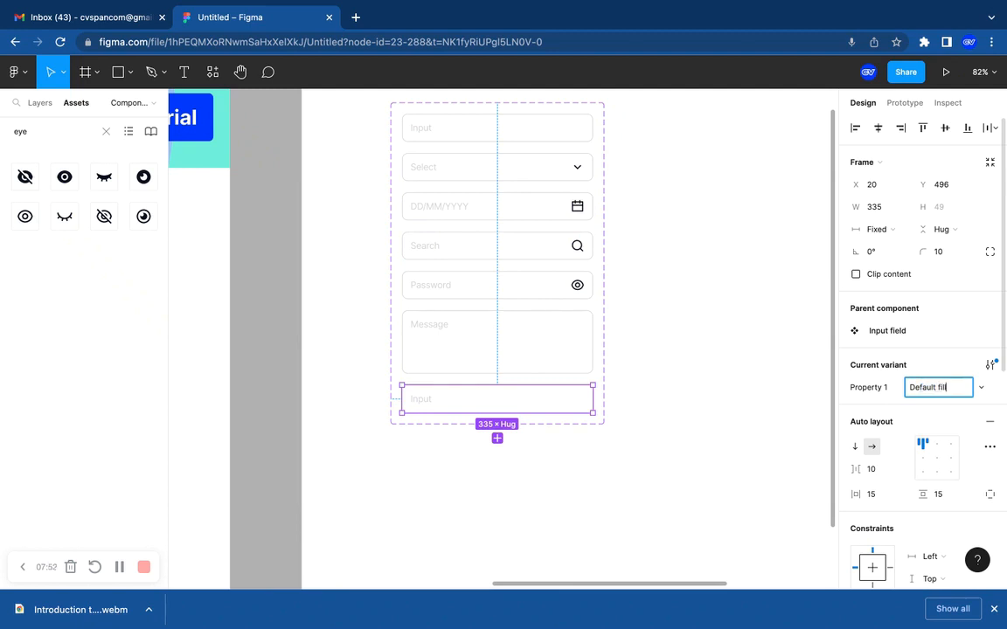
Darken the "Input" text in the Default filled variant to the fill color 464646.
{"action": "scroll", "coordinate": [410, 398], "scroll_direction": "up", "scroll_amount": 1}
{"action": "scroll", "coordinate": [410, 399], "scroll_direction": "up", "scroll_amount": 5}
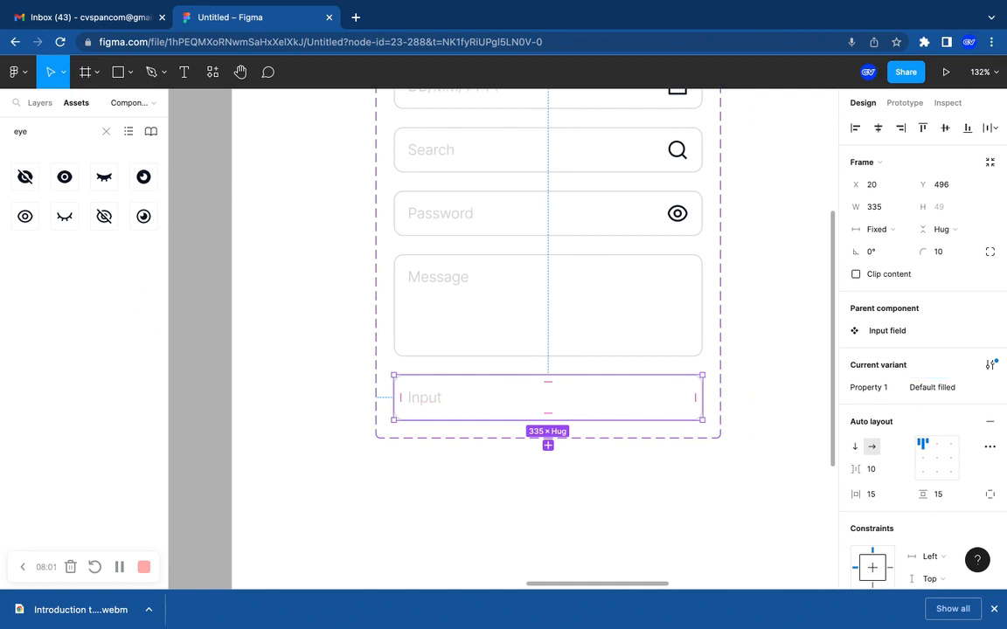
{"action": "left_click", "coordinate": [425, 397]}
{"action": "scroll", "coordinate": [883, 479], "scroll_direction": "down", "scroll_amount": 1}
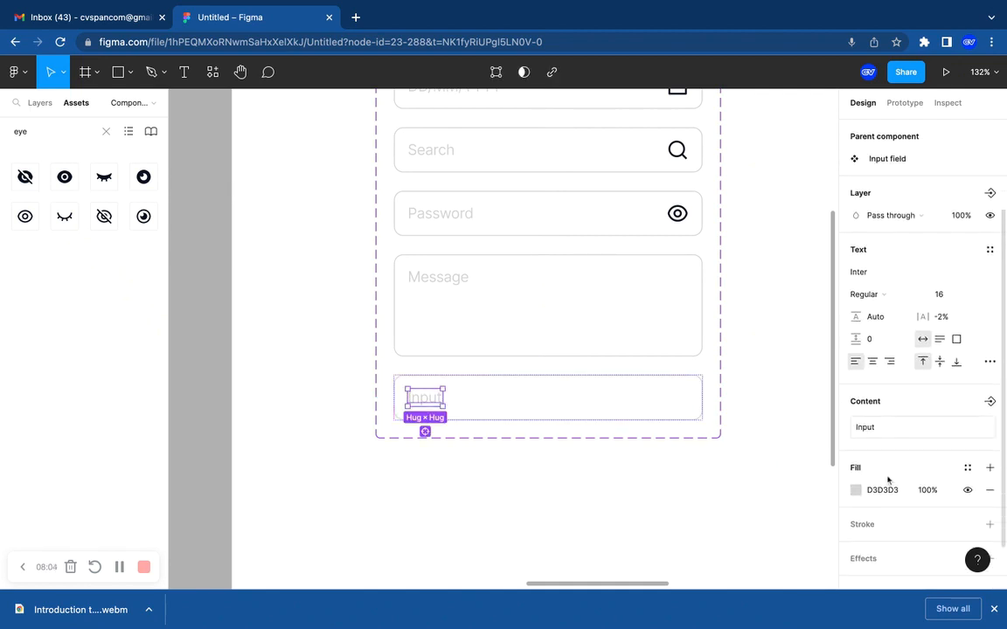
{"action": "left_click", "coordinate": [856, 490]}
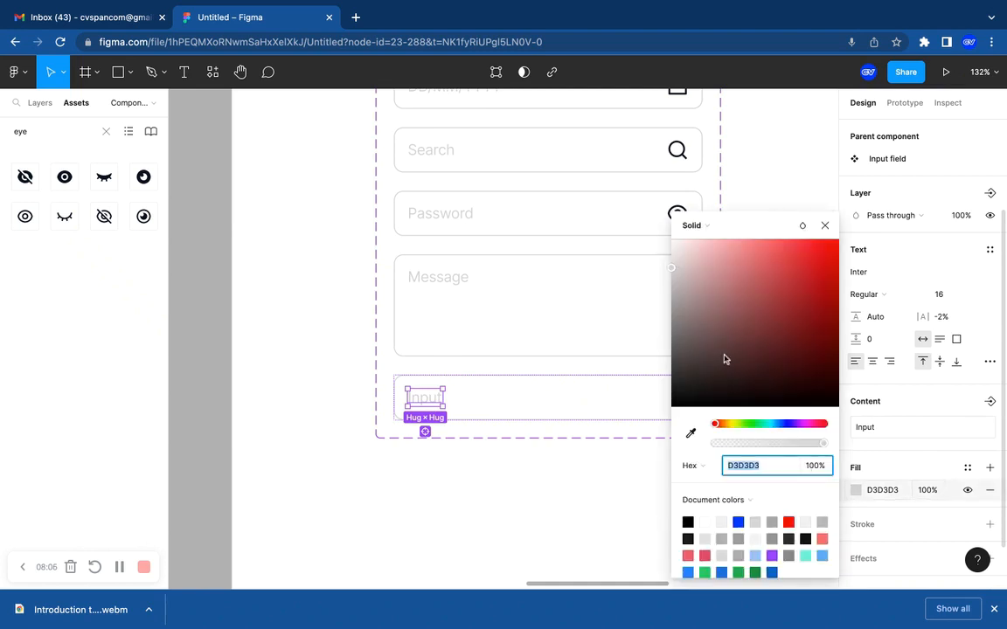
{"action": "left_click_drag", "start_coordinate": [687, 307], "coordinate": [671, 360]}
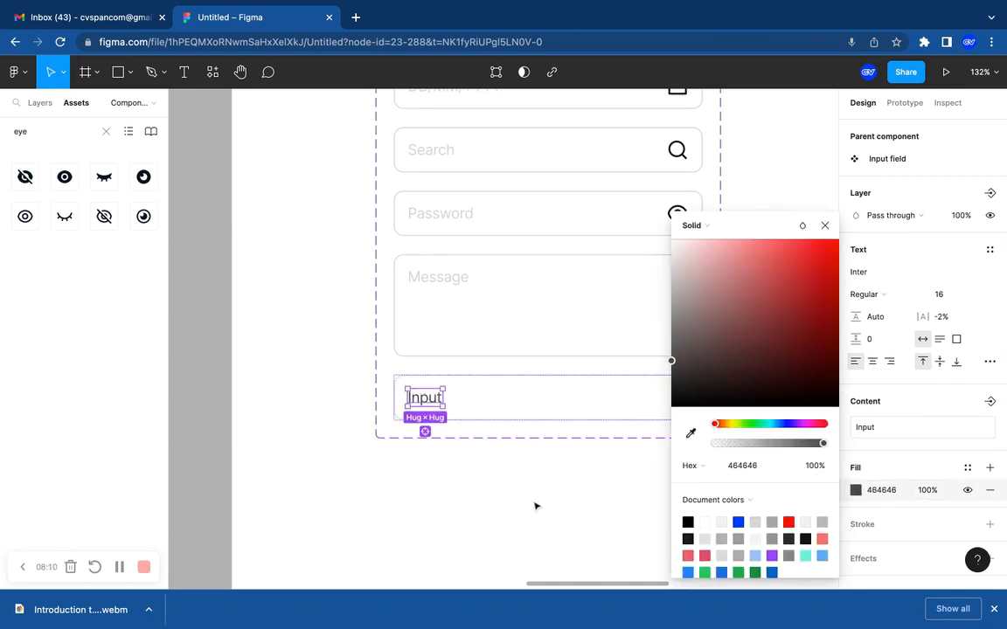
{"action": "left_click", "coordinate": [535, 504]}
Duplicate the dropdown variant and name the copy "Dropdown filled".
{"action": "scroll", "coordinate": [535, 503], "scroll_direction": "down", "scroll_amount": 3}
{"action": "scroll", "coordinate": [538, 505], "scroll_direction": "down", "scroll_amount": 1}
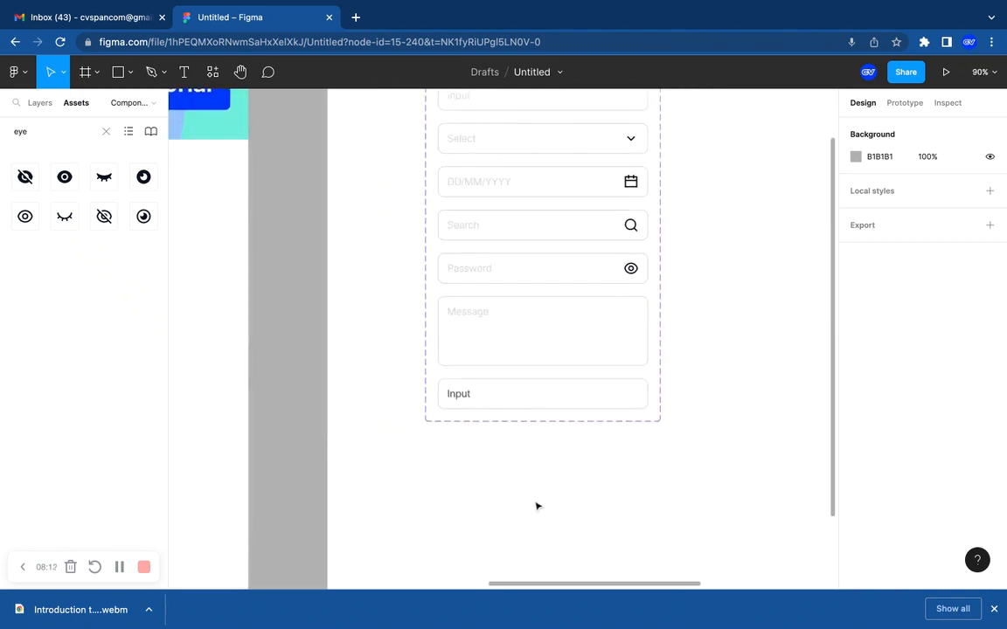
{"action": "scroll", "coordinate": [563, 504], "scroll_direction": "up", "scroll_amount": 1}
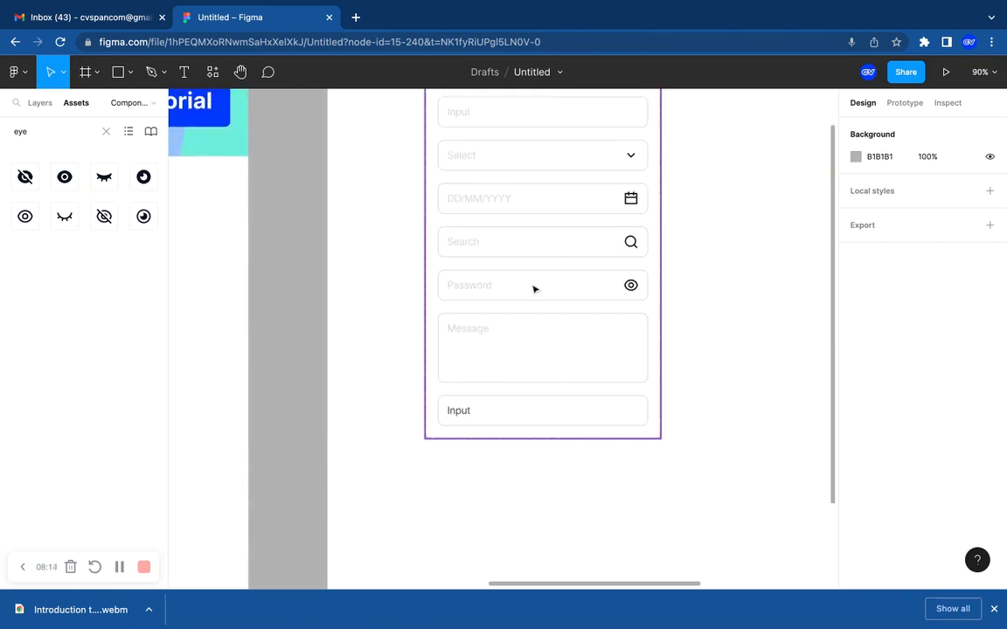
{"action": "left_click", "coordinate": [504, 168]}
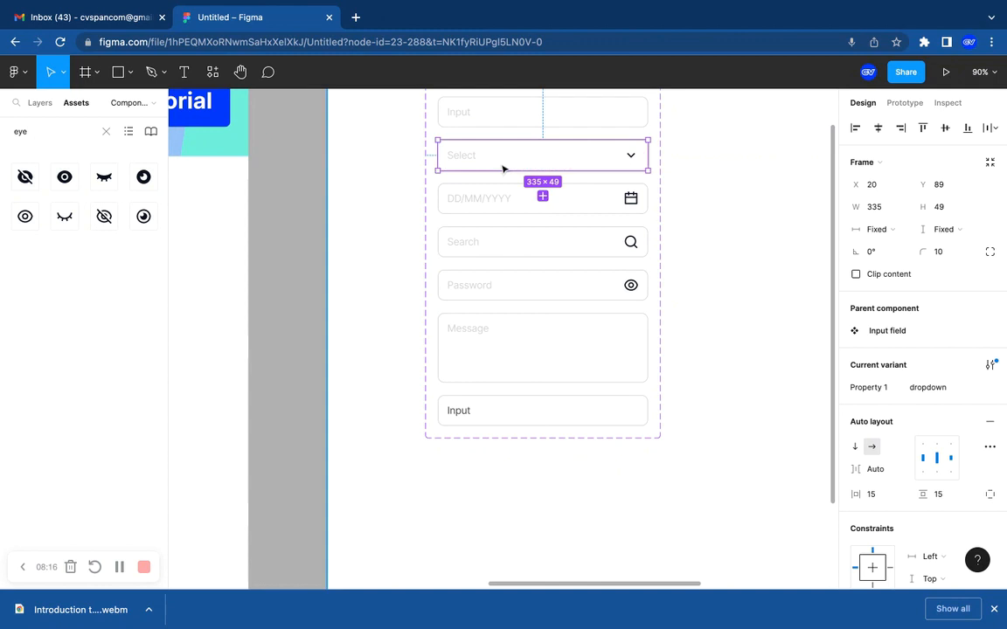
{"action": "key", "text": "ctrl+d"}
{"action": "left_click", "coordinate": [931, 387]}
{"action": "type", "text": "D"}
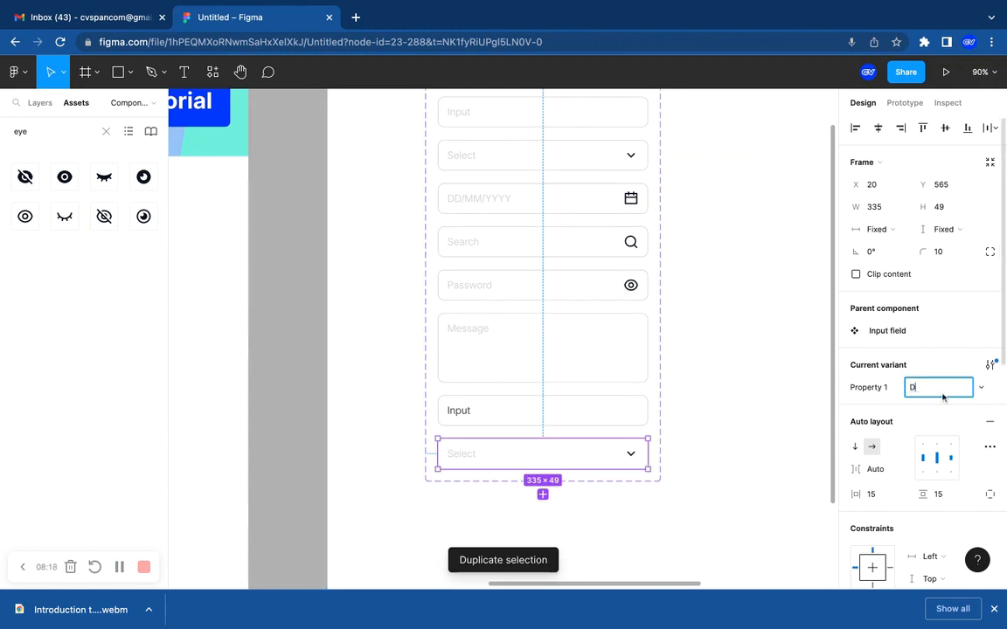
{"action": "type", "text": "ropdown filled"}
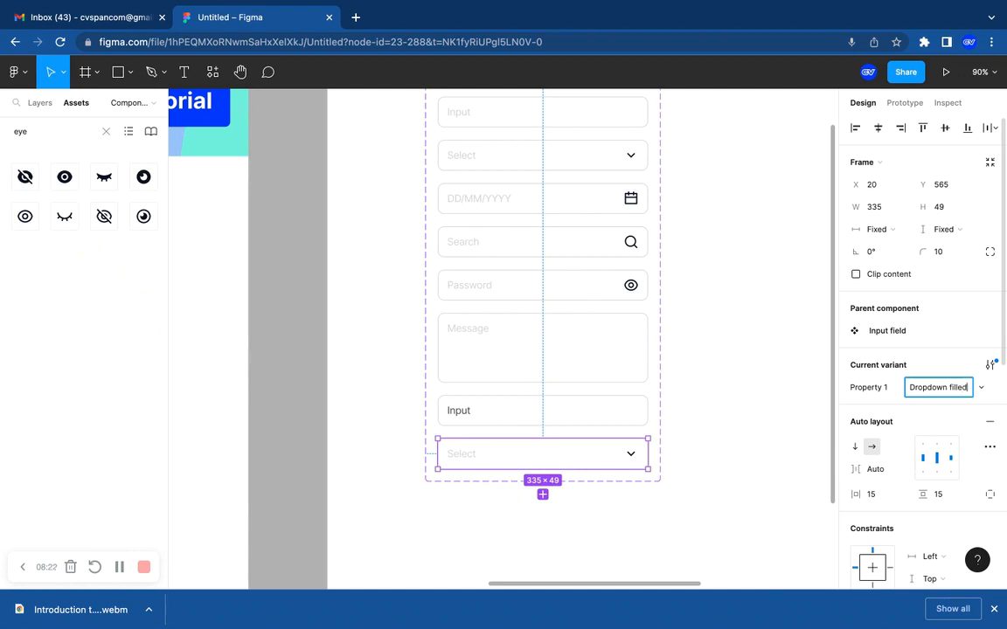
Copy the fill color value of the "Input" text in the Default filled variant.
{"action": "scroll", "coordinate": [878, 437], "scroll_direction": "down", "scroll_amount": 3}
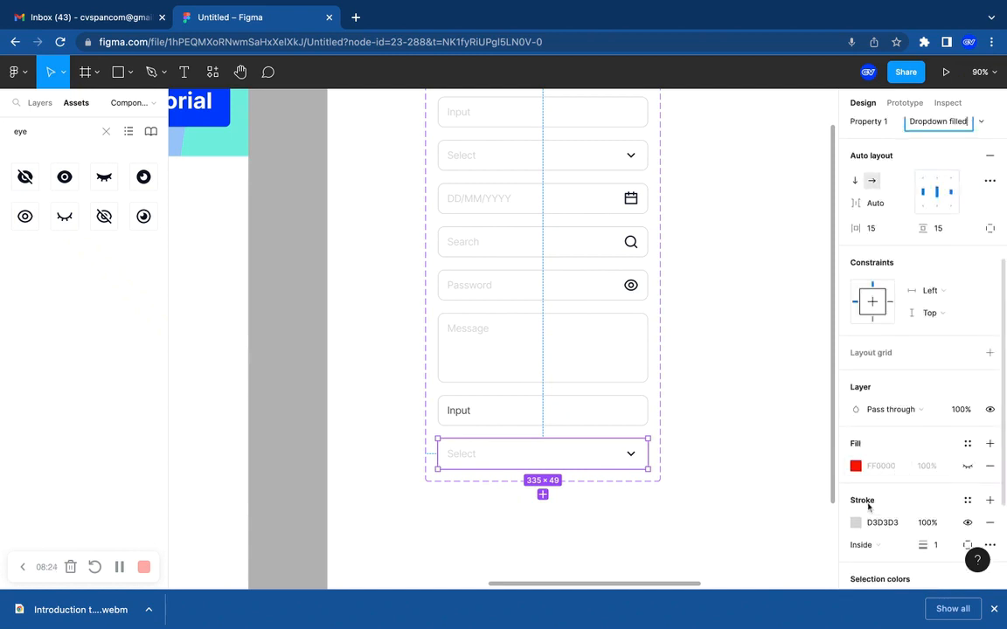
{"action": "double_click", "coordinate": [458, 410]}
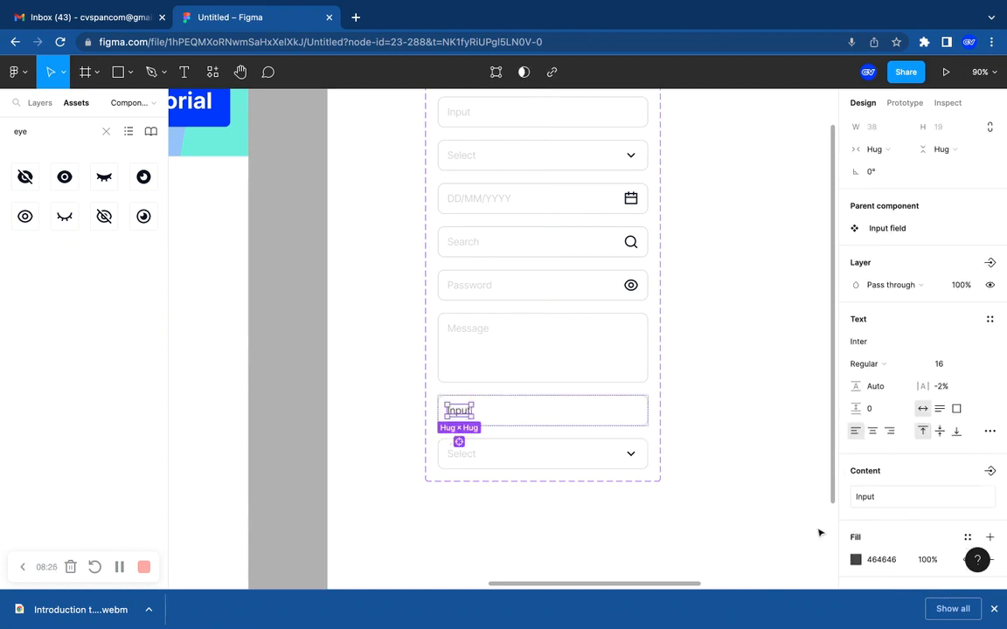
{"action": "left_click", "coordinate": [888, 564]}
{"action": "key", "text": "ctrl+c"}
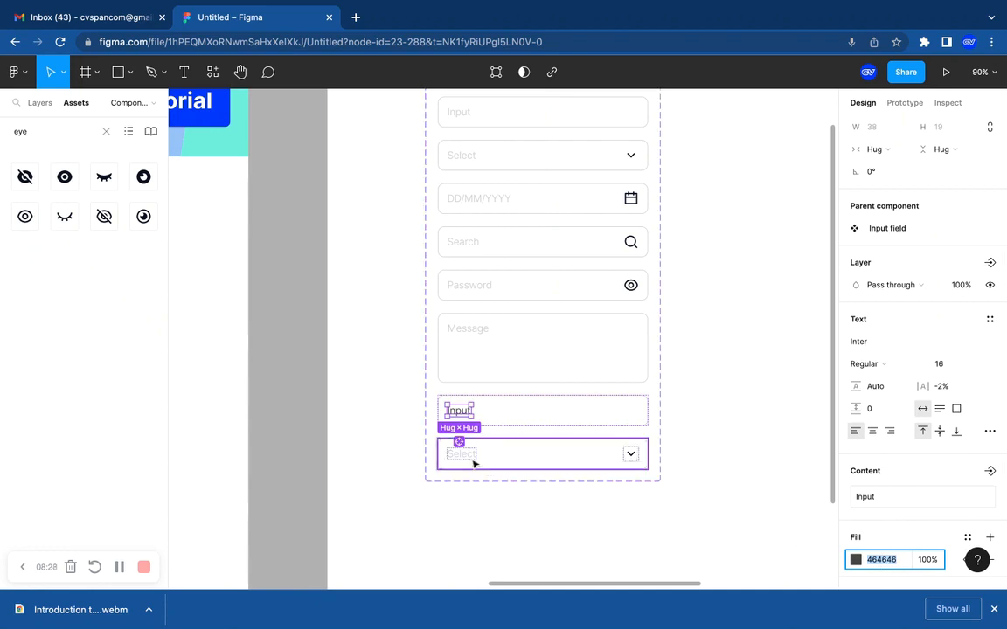
Try changing the grey selection color of the whole Dropdown filled variant to 464646, and undo the change.
{"action": "left_click", "coordinate": [552, 469]}
{"action": "scroll", "coordinate": [917, 540], "scroll_direction": "down", "scroll_amount": 3}
{"action": "left_click", "coordinate": [890, 570]}
{"action": "key", "text": "ctrl+v"}
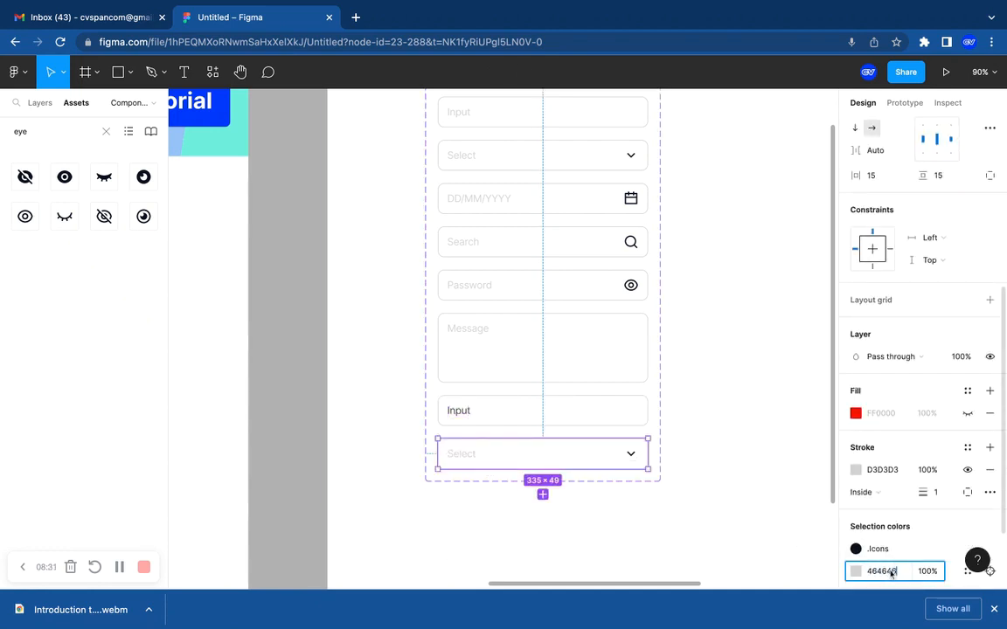
{"action": "left_click", "coordinate": [750, 528]}
{"action": "key", "text": "ctrl+z"}
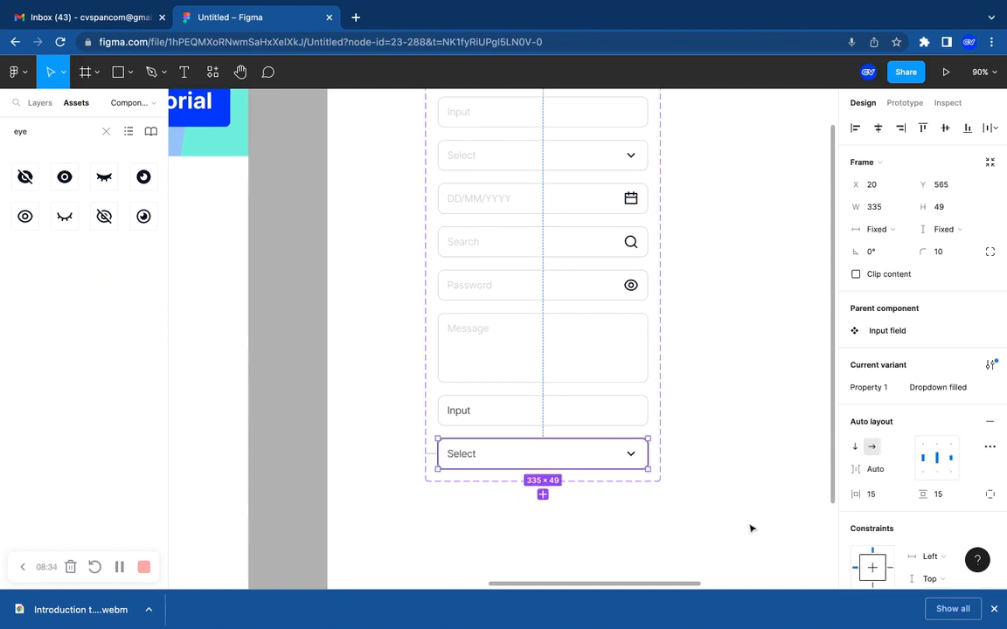
Set the fill of only the "Select" text in the Dropdown filled variant to the copied color 464646.
{"action": "double_click", "coordinate": [461, 452]}
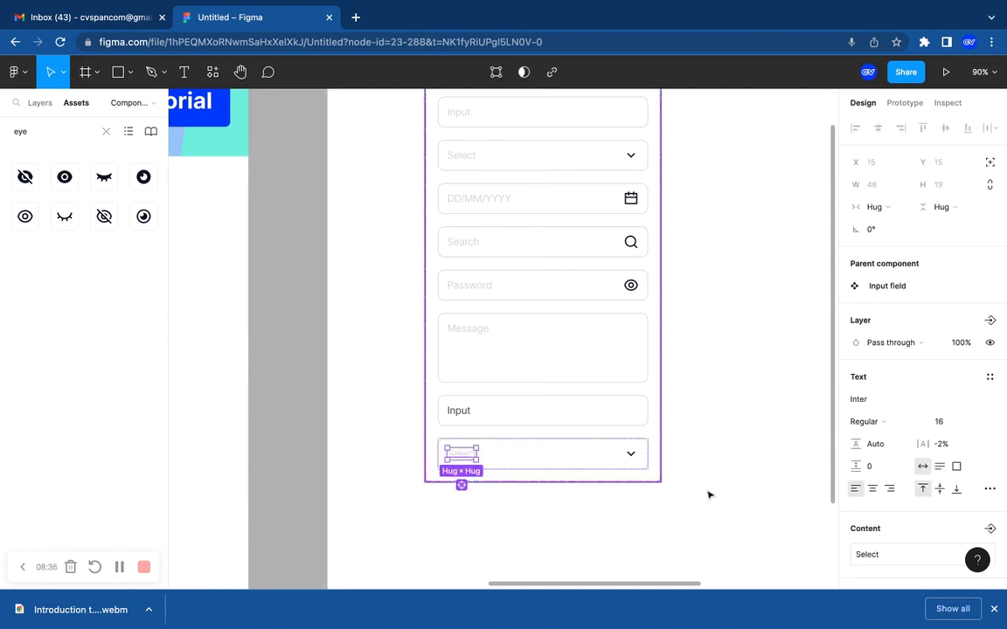
{"action": "scroll", "coordinate": [899, 477], "scroll_direction": "down", "scroll_amount": 3}
{"action": "left_click", "coordinate": [882, 434]}
{"action": "key", "text": "ctrl+v"}
{"action": "left_click", "coordinate": [674, 486]}
Duplicate the Date variant and name the copy "Date Filled".
{"action": "scroll", "coordinate": [674, 486], "scroll_direction": "down", "scroll_amount": 3}
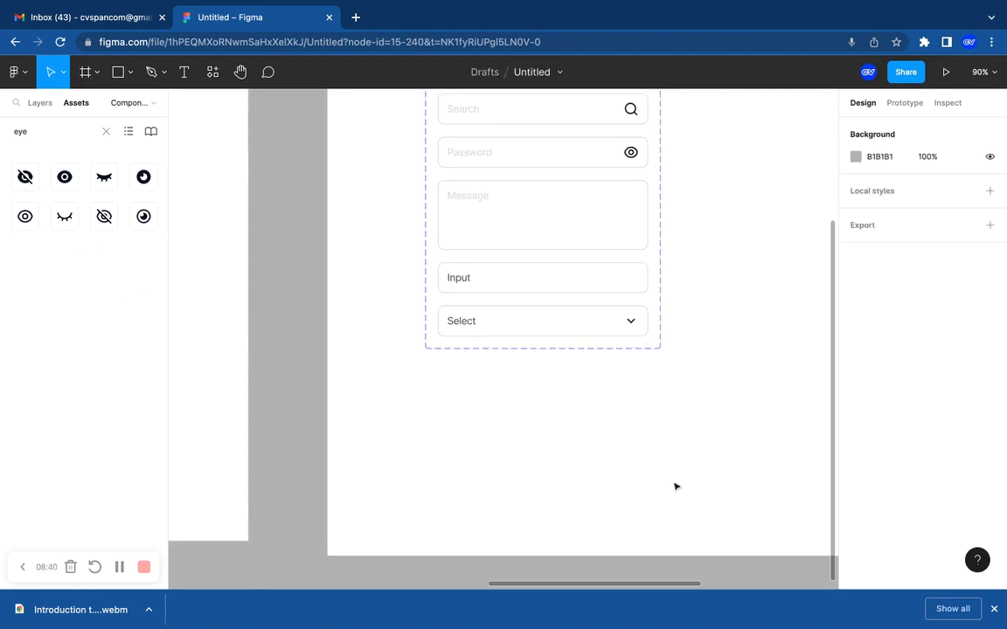
{"action": "scroll", "coordinate": [674, 481], "scroll_direction": "up", "scroll_amount": 1}
{"action": "left_click", "coordinate": [537, 377]}
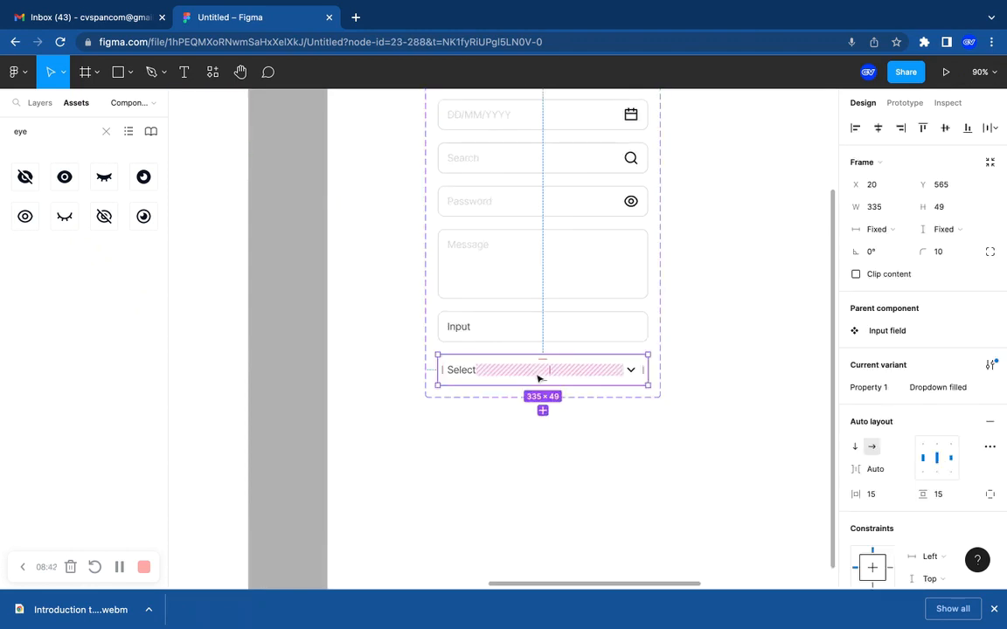
{"action": "scroll", "coordinate": [522, 365], "scroll_direction": "up", "scroll_amount": 3}
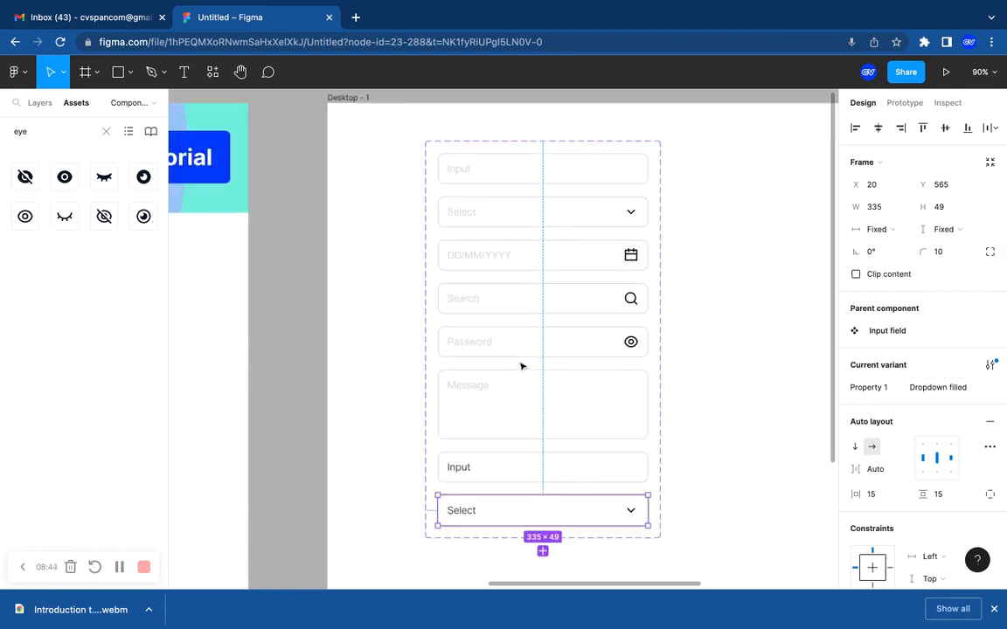
{"action": "scroll", "coordinate": [522, 365], "scroll_direction": "down", "scroll_amount": 1}
{"action": "left_click", "coordinate": [526, 238]}
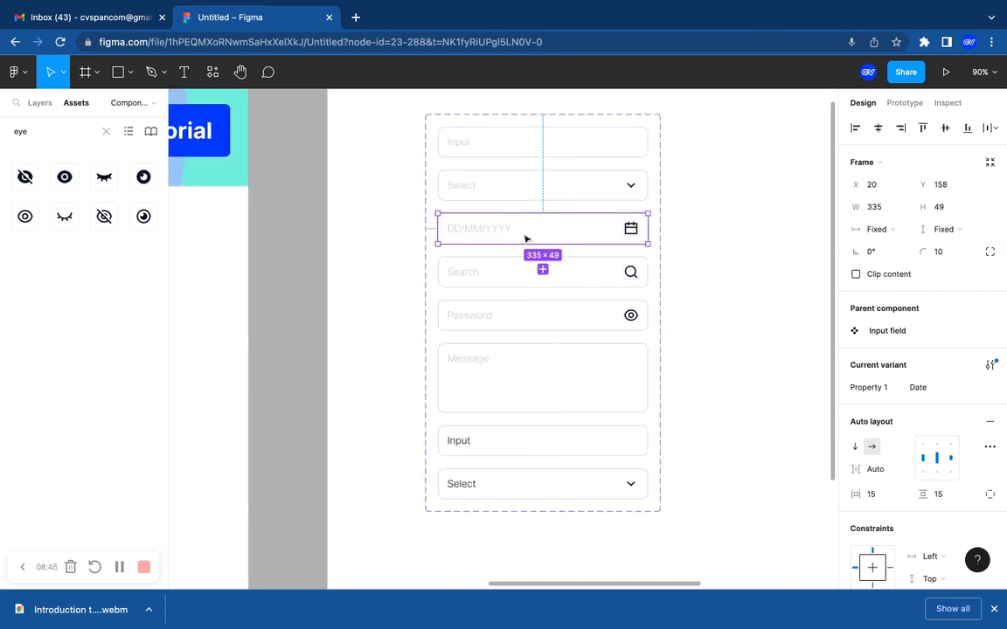
{"action": "key", "text": "ctrl+d"}
{"action": "scroll", "coordinate": [569, 349], "scroll_direction": "down", "scroll_amount": 3}
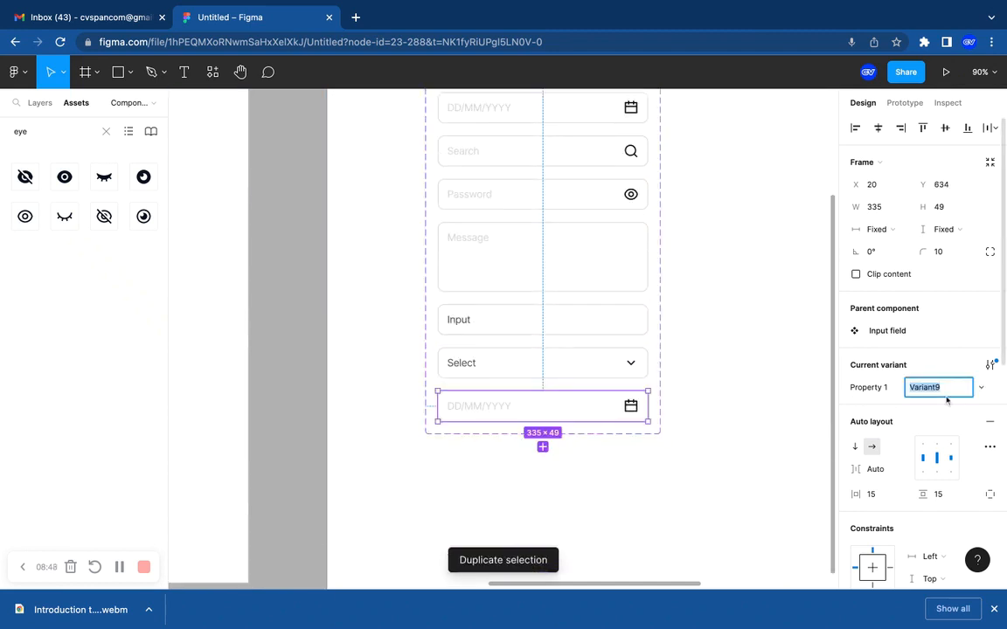
{"action": "type", "text": "Date Filled"}
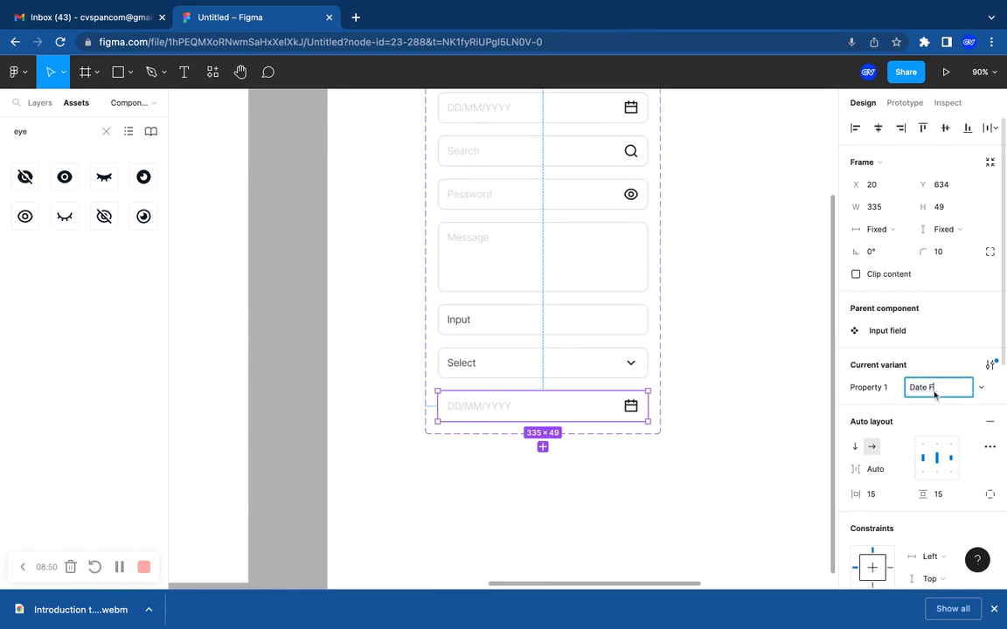
Set the fill of the date text in the Date Filled variant to the copied color 464646.
{"action": "double_click", "coordinate": [510, 409]}
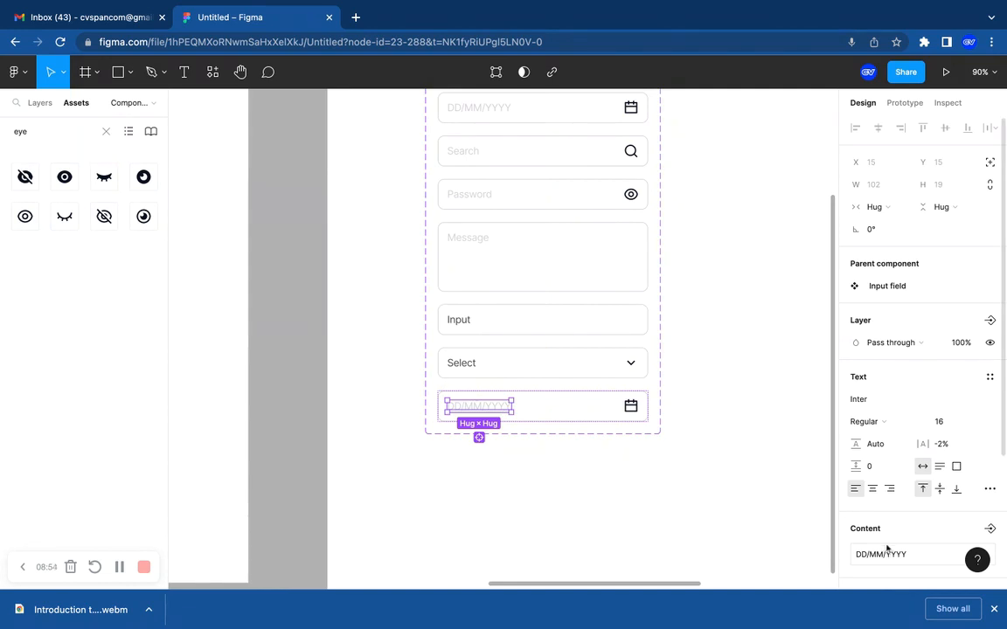
{"action": "scroll", "coordinate": [884, 542], "scroll_direction": "down", "scroll_amount": 3}
{"action": "left_click", "coordinate": [889, 440]}
{"action": "key", "text": "super+v"}
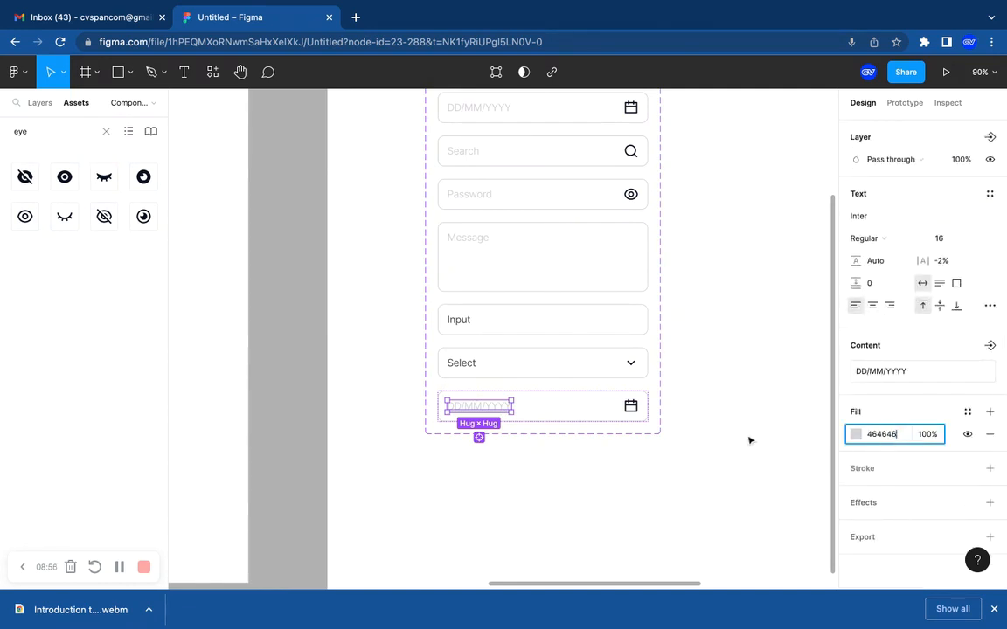
{"action": "left_click", "coordinate": [529, 414]}
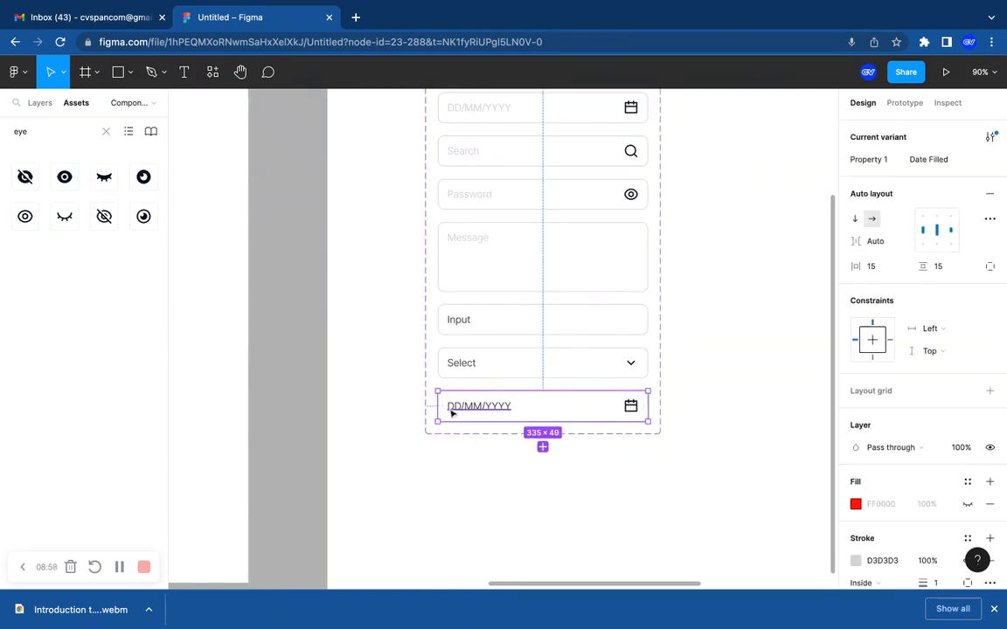
Replace the placeholder text in the Date Filled variant with the sample date 01/02/2003.
{"action": "double_click", "coordinate": [455, 415]}
{"action": "double_click", "coordinate": [454, 415]}
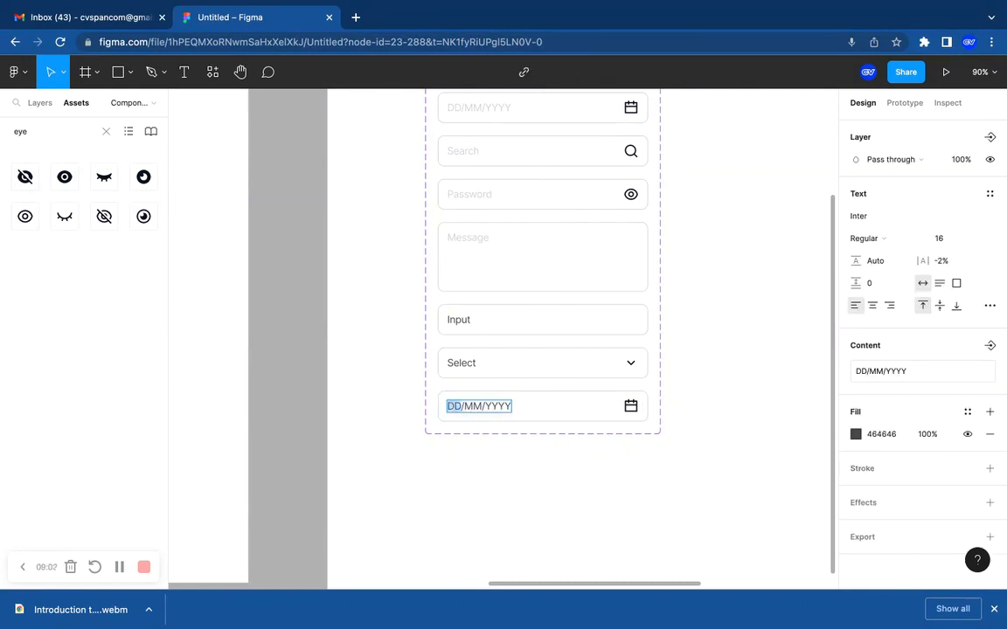
{"action": "type", "text": "01"}
{"action": "double_click", "coordinate": [468, 406]}
{"action": "type", "text": "02/YY"}
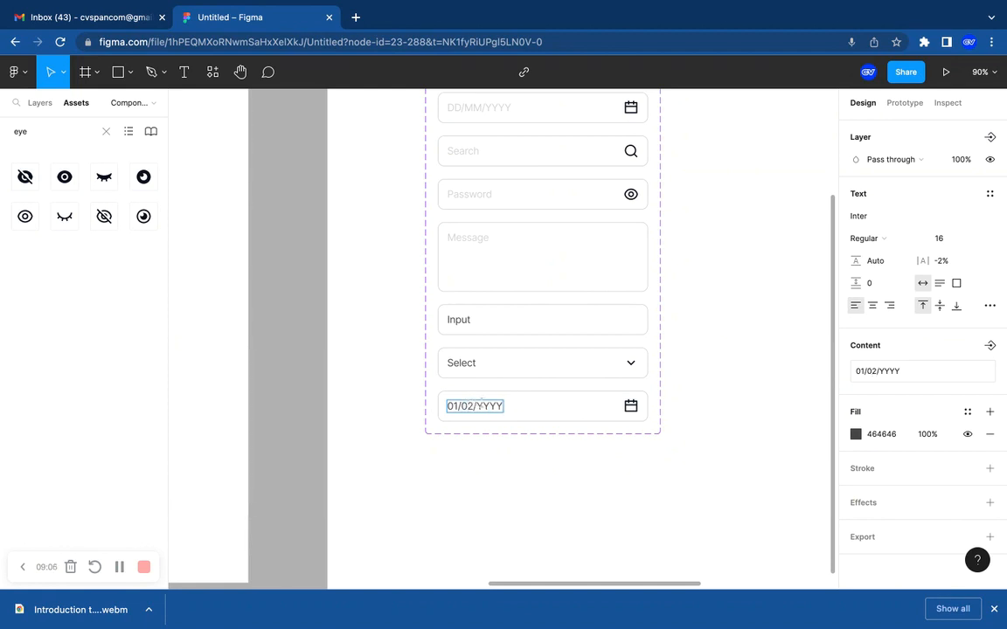
{"action": "type", "text": "20"}
{"action": "key", "text": "BackSpace"}
{"action": "key", "text": "BackSpace"}
{"action": "key", "text": "BackSpace"}
{"action": "key", "text": "BackSpace"}
{"action": "key", "text": "BackSpace"}
{"action": "key", "text": "BackSpace"}
{"action": "key", "text": "BackSpace"}
{"action": "type", "text": "/2003"}
{"action": "key", "text": "Escape"}
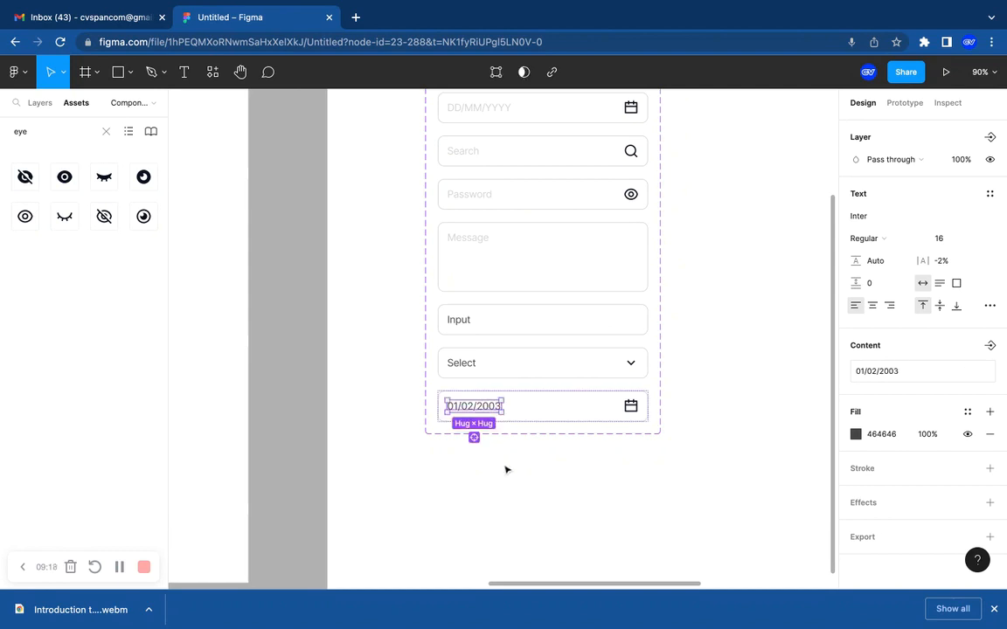
{"action": "scroll", "coordinate": [505, 470], "scroll_direction": "up", "scroll_amount": 3}
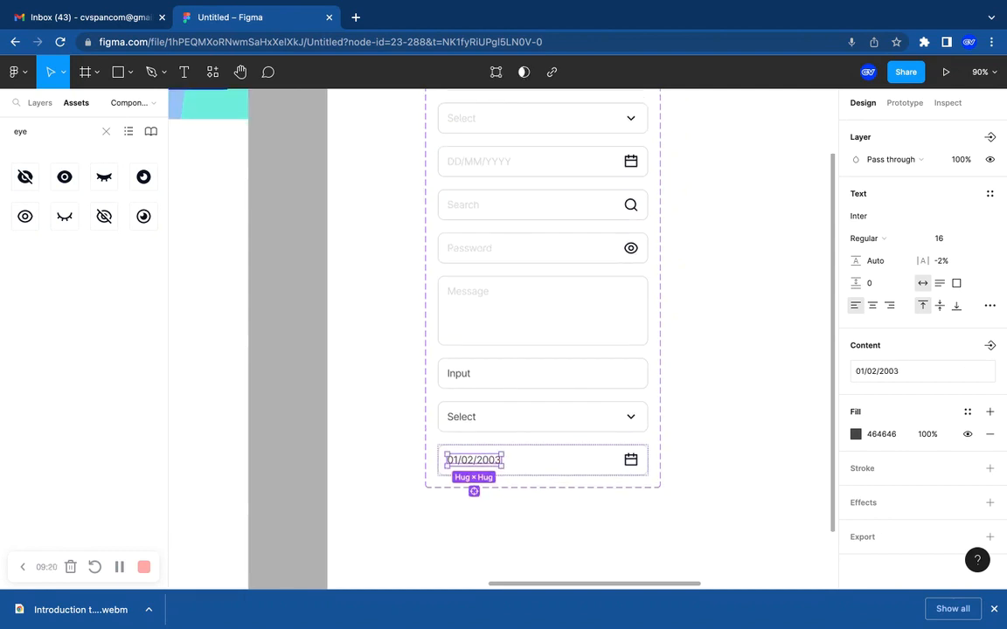
Duplicate the Search variant and name the copy "Search filled".
{"action": "left_click", "coordinate": [519, 212]}
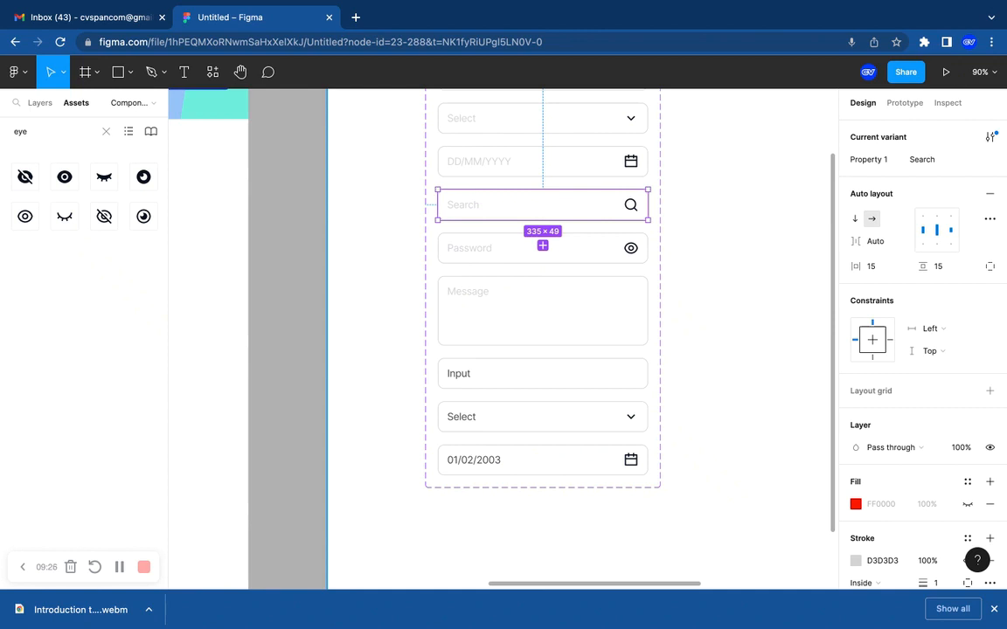
{"action": "left_click", "coordinate": [542, 246]}
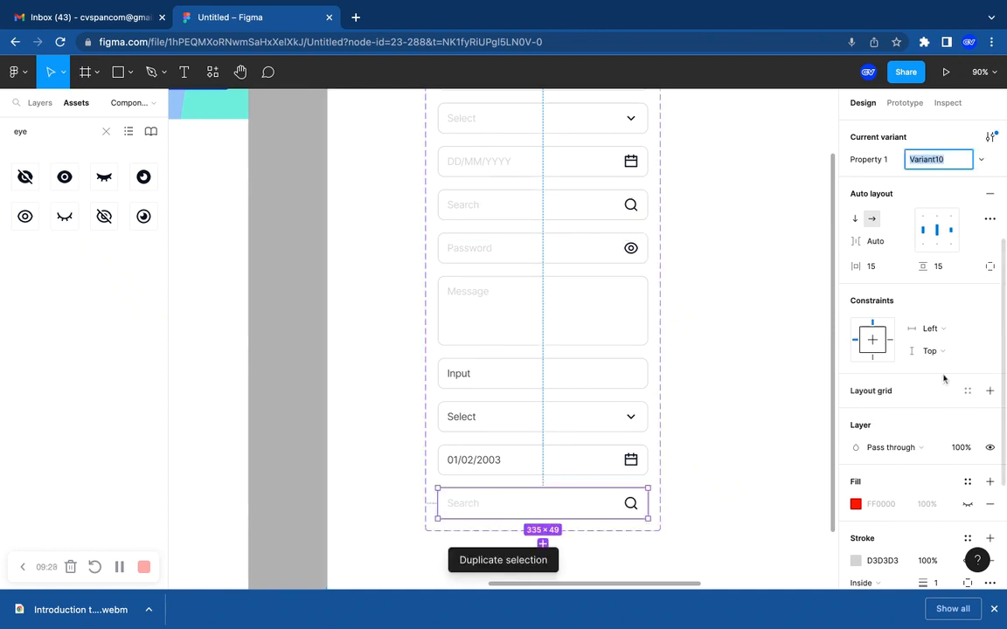
{"action": "type", "text": "Search filled"}
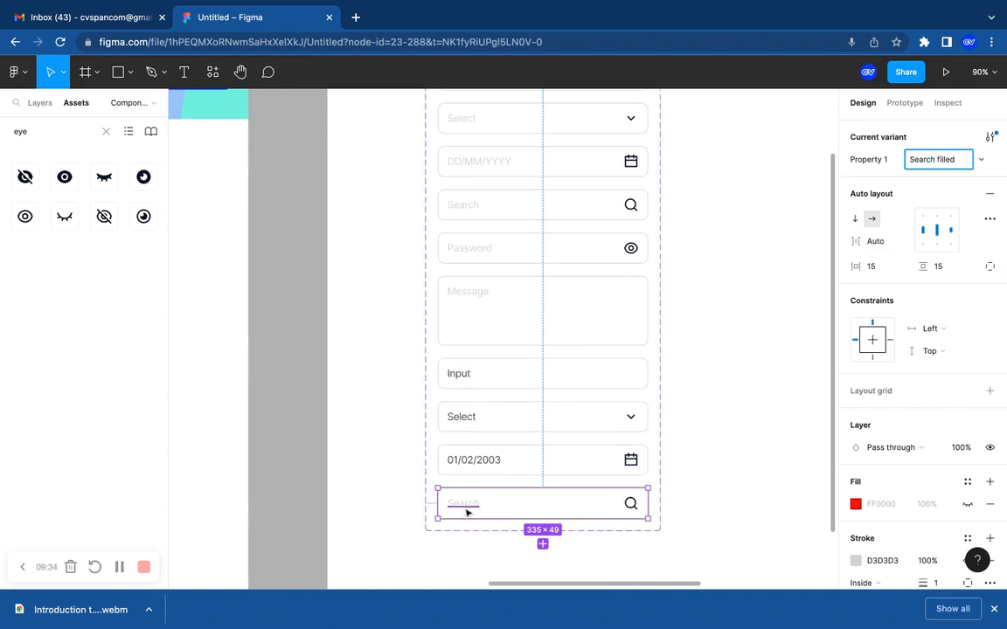
Set the fill of the "Search" text in the Search filled variant to 464646.
{"action": "double_click", "coordinate": [464, 507]}
{"action": "left_click", "coordinate": [882, 434]}
{"action": "type", "text": "464646"}
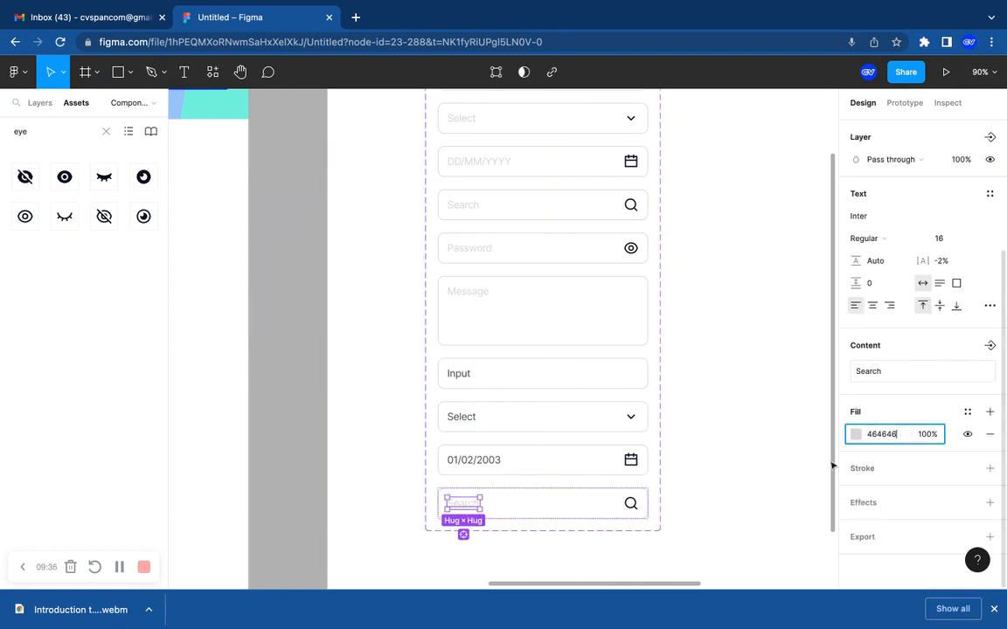
{"action": "left_click", "coordinate": [715, 495]}
Change the text in the Search filled variant to "Search for element".
{"action": "double_click", "coordinate": [465, 507]}
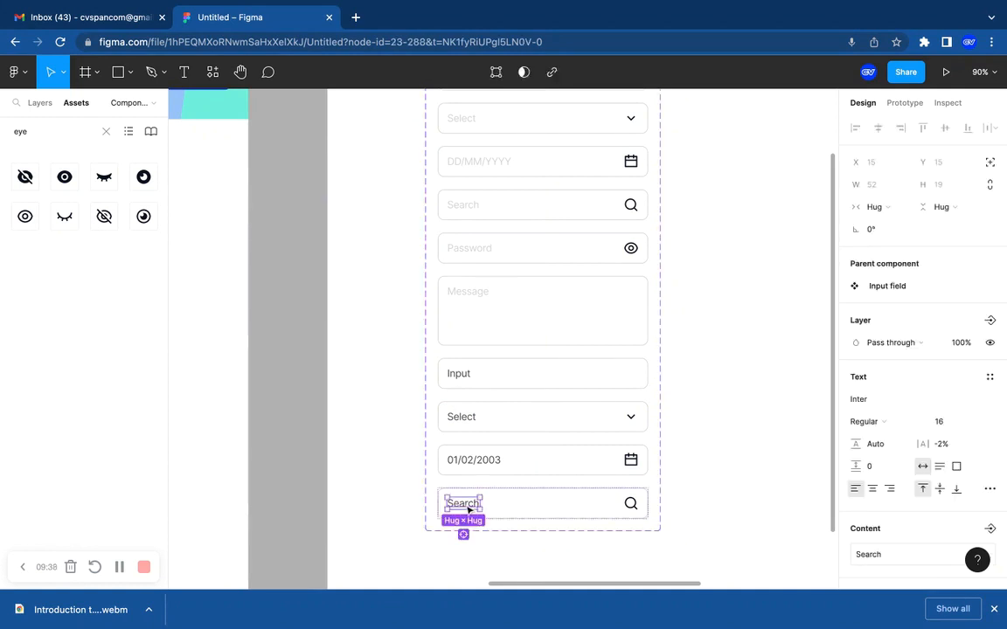
{"action": "key", "text": "Escape"}
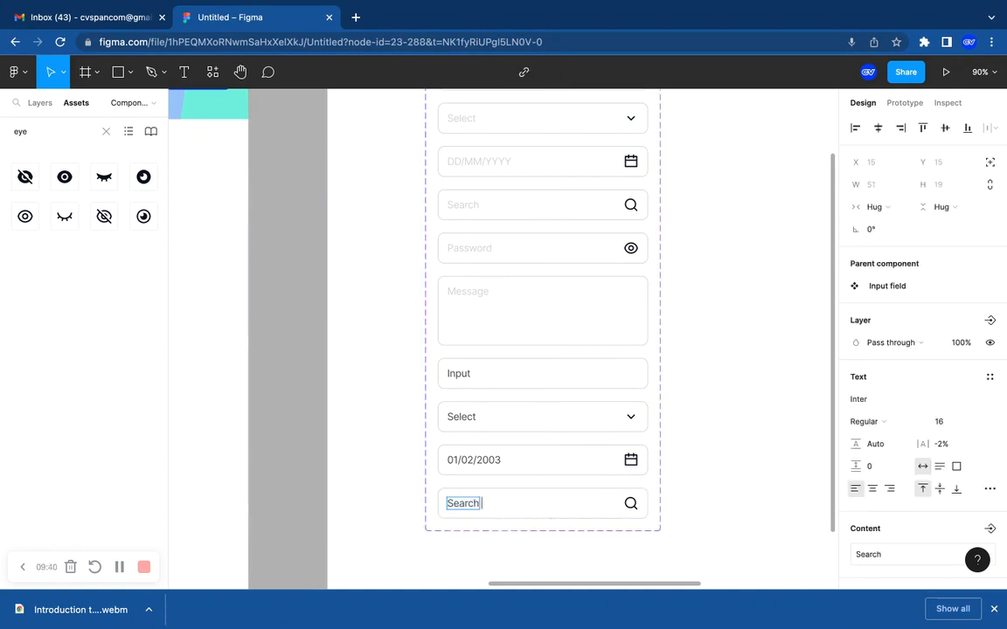
{"action": "type", "text": "for elements"}
{"action": "scroll", "coordinate": [604, 531], "scroll_direction": "down", "scroll_amount": 2}
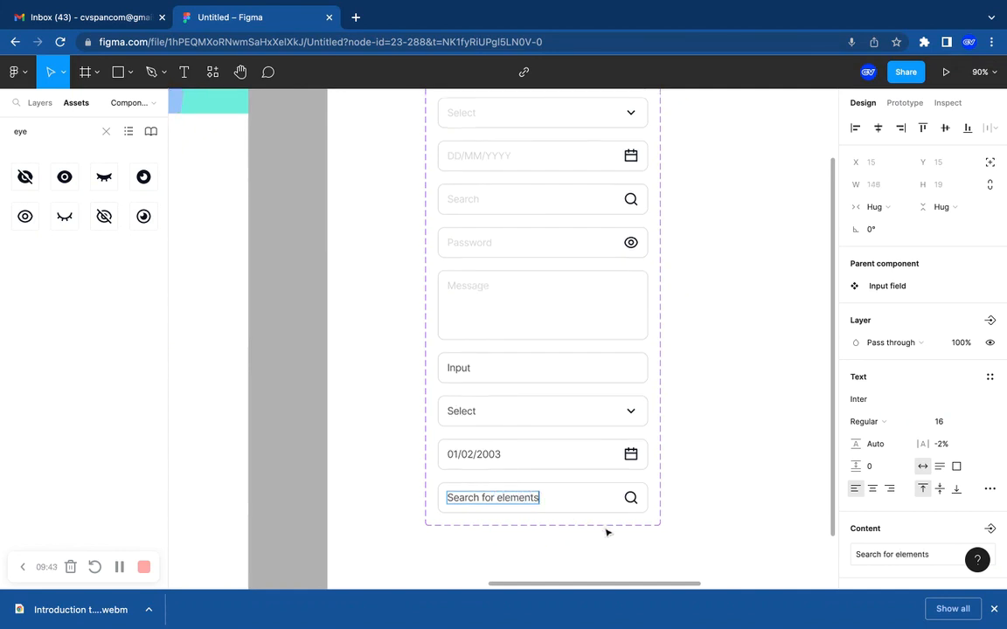
{"action": "key", "text": "BackSpace"}
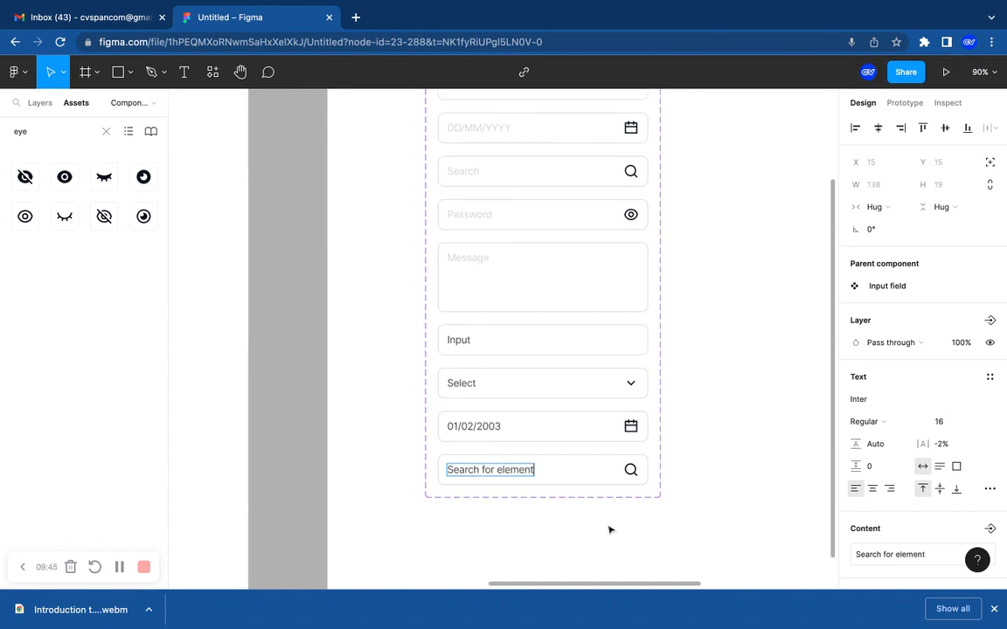
{"action": "key", "text": "Escape"}
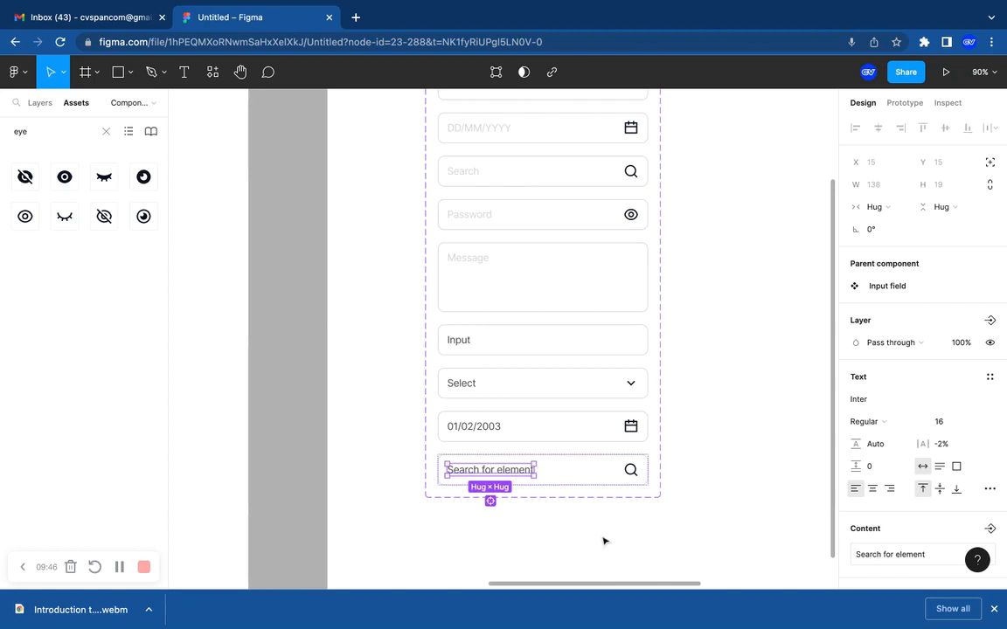
Duplicate the Password variant and name the copy "Password filled".
{"action": "left_click", "coordinate": [524, 222]}
{"action": "left_click", "coordinate": [542, 254]}
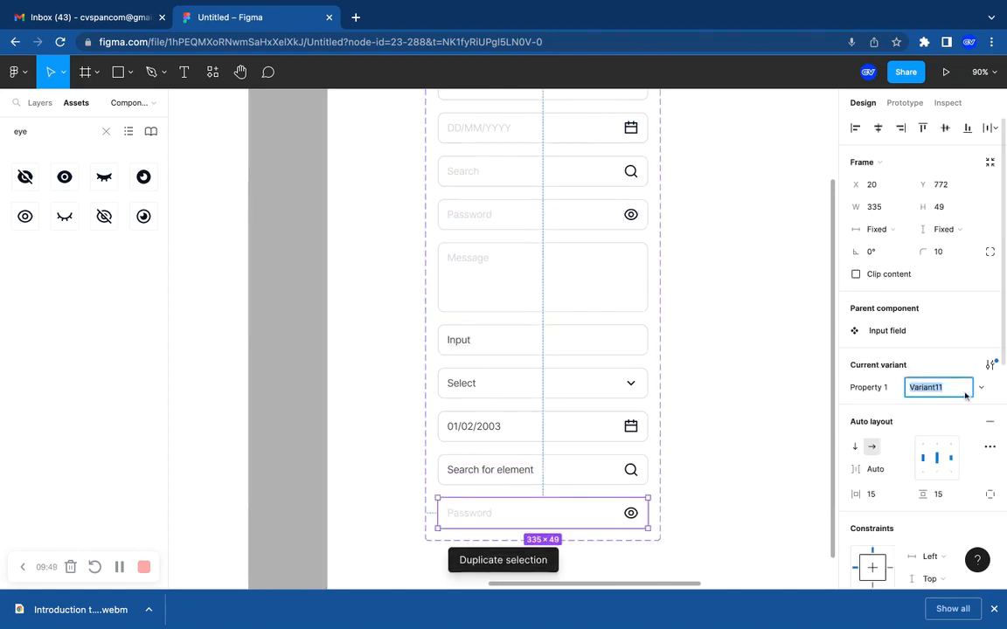
{"action": "type", "text": "Password filled"}
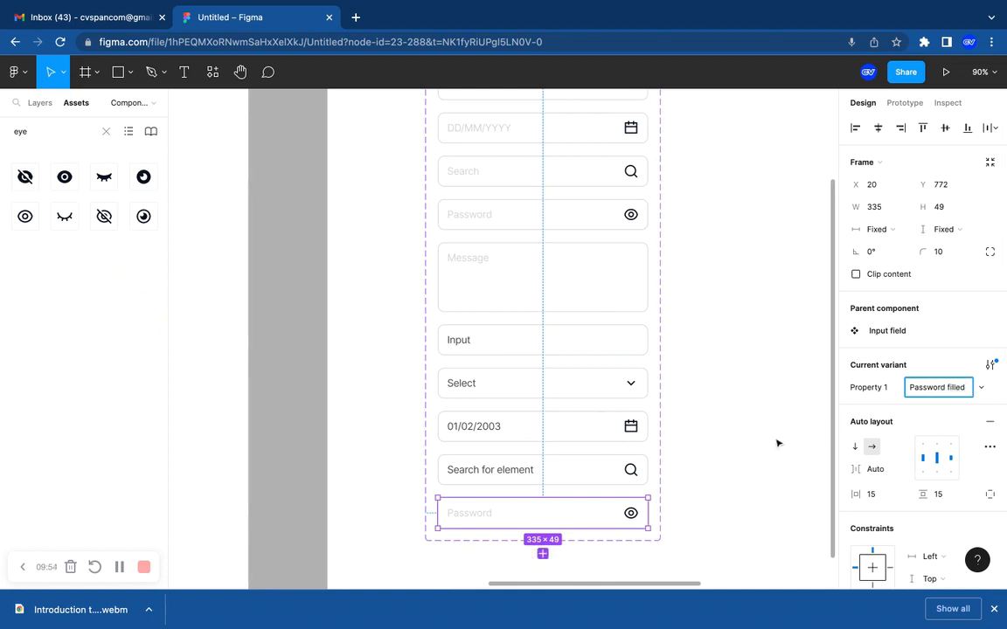
Replace the placeholder text in the Password filled variant with eight asterisks.
{"action": "scroll", "coordinate": [774, 442], "scroll_direction": "down", "scroll_amount": 3}
{"action": "left_click", "coordinate": [488, 307]}
{"action": "double_click", "coordinate": [488, 307]}
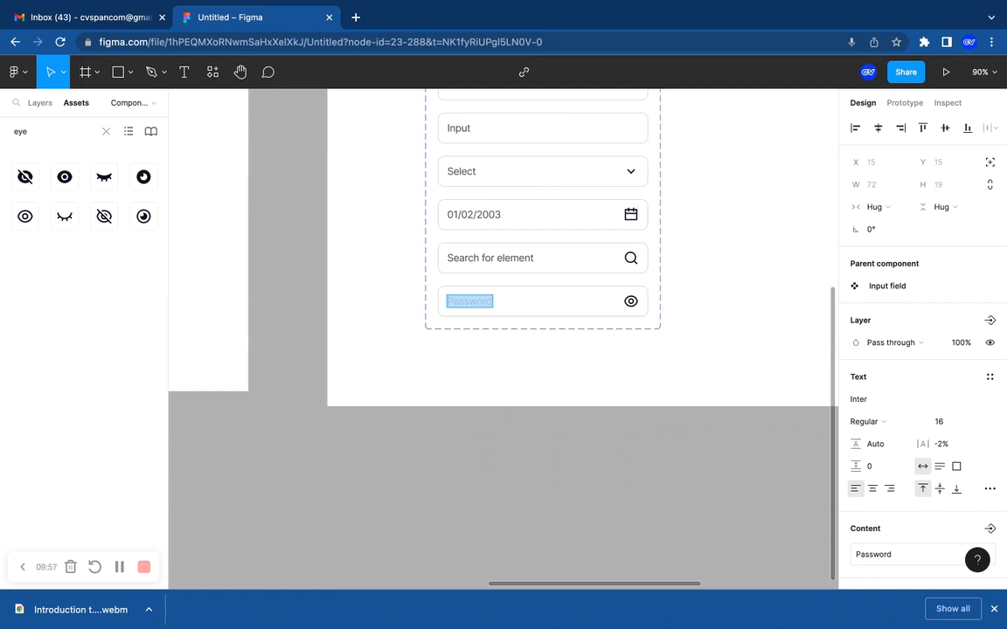
{"action": "type", "text": "•"}
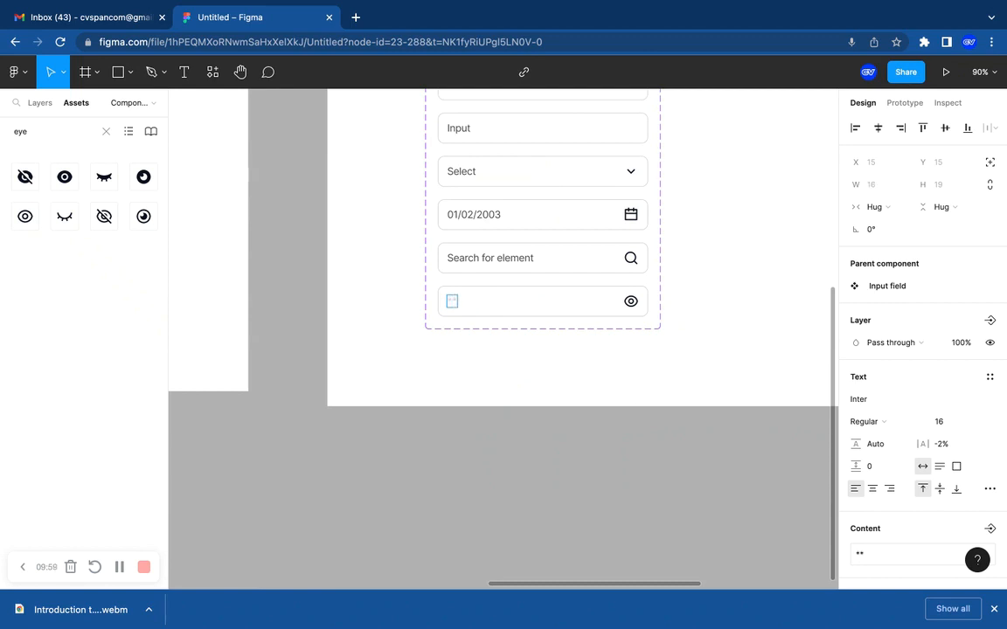
{"action": "type", "text": "**"}
{"action": "key", "text": "Escape"}
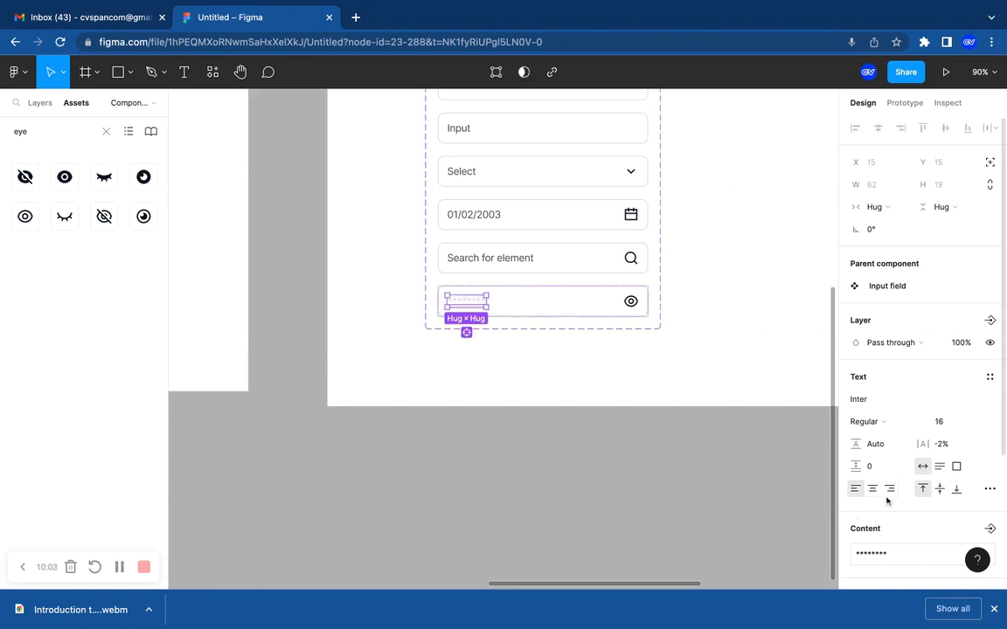
Set the fill of the asterisk text in the Password filled variant to the copied color 464646.
{"action": "scroll", "coordinate": [887, 501], "scroll_direction": "down", "scroll_amount": 3}
{"action": "left_click", "coordinate": [890, 436]}
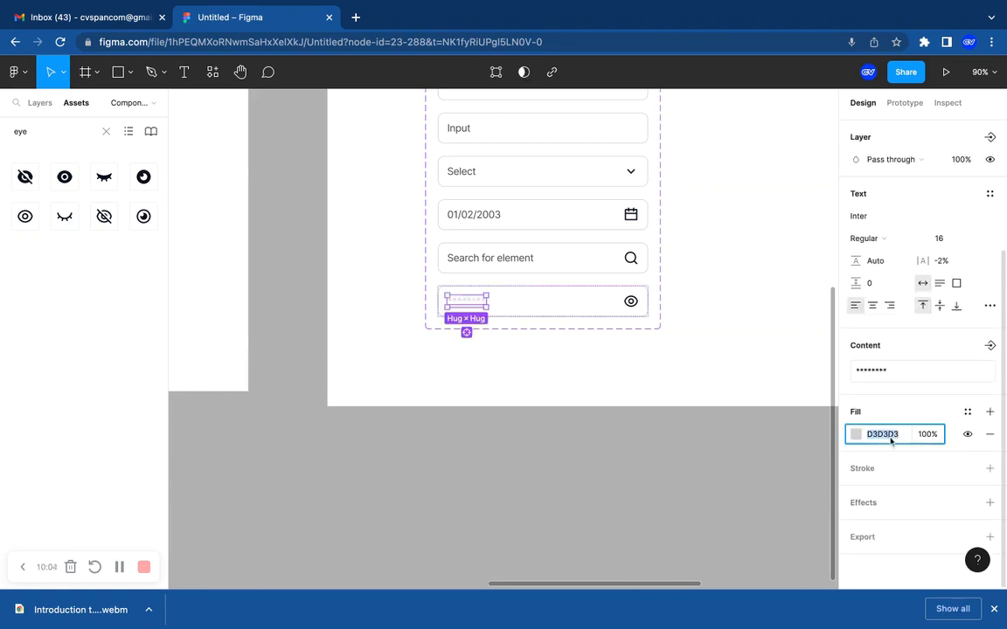
{"action": "left_click", "coordinate": [654, 374]}
Move the Input field component set up within the Desktop - 1 frame to about X 90, Y 34.
{"action": "scroll", "coordinate": [654, 374], "scroll_direction": "up", "scroll_amount": 5}
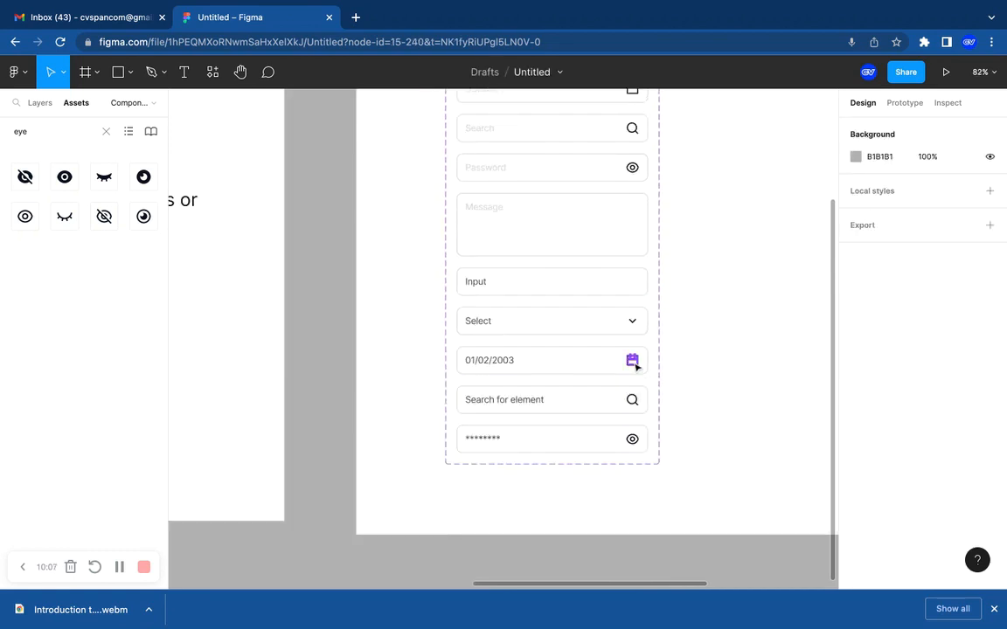
{"action": "scroll", "coordinate": [635, 363], "scroll_direction": "down", "scroll_amount": 3, "text": "ctrl"}
{"action": "scroll", "coordinate": [635, 364], "scroll_direction": "up", "scroll_amount": 3}
{"action": "left_click", "coordinate": [617, 357]}
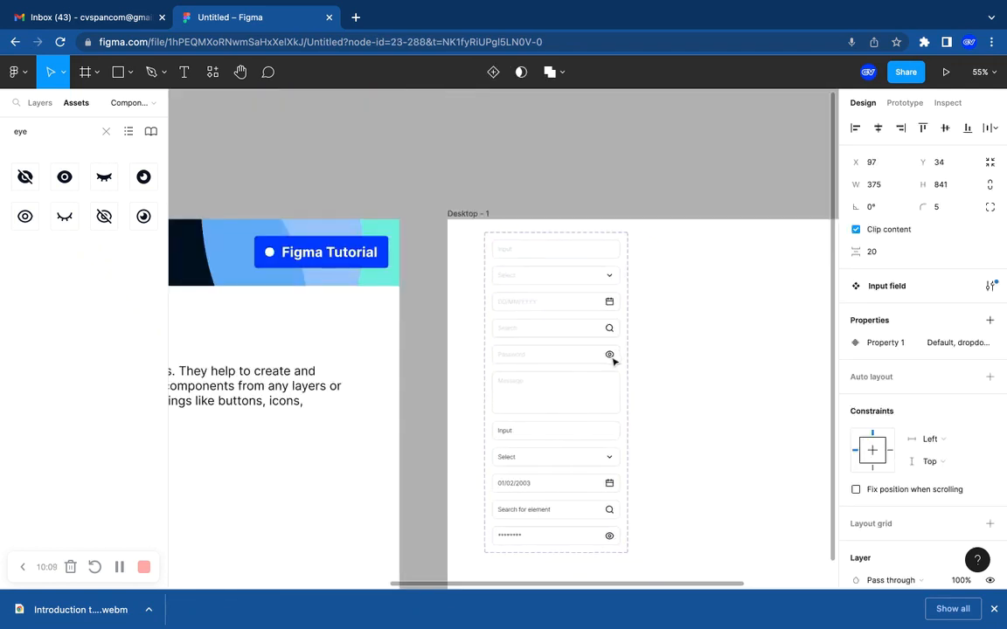
{"action": "scroll", "coordinate": [542, 391], "scroll_direction": "down", "scroll_amount": 1}
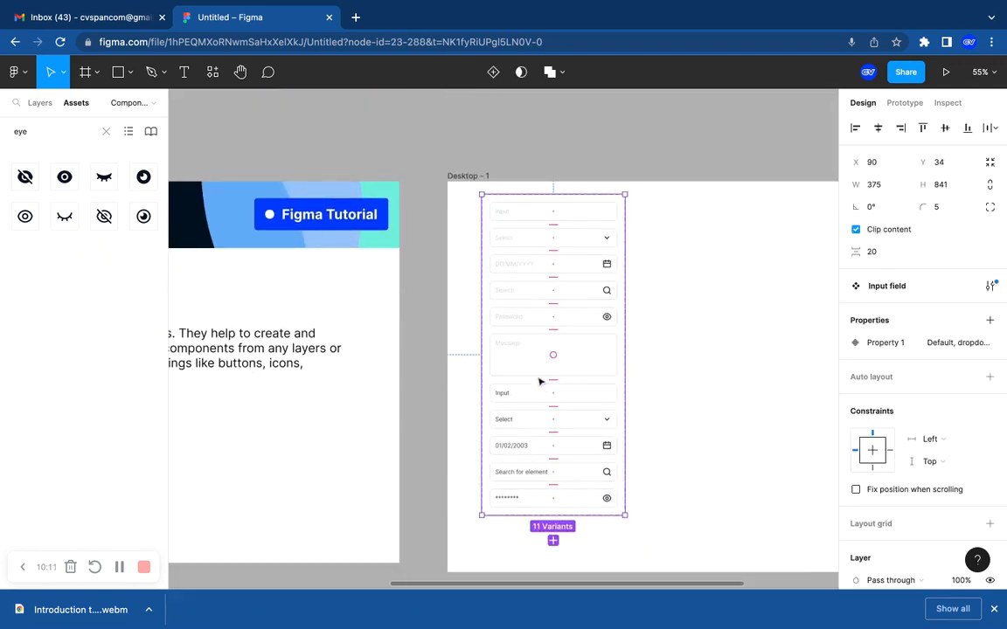
Duplicate the Textarea variant that holds the "Message" placeholder.
{"action": "left_click", "coordinate": [539, 361]}
{"action": "key", "text": "ctrl+d"}
{"action": "scroll", "coordinate": [529, 385], "scroll_direction": "down", "scroll_amount": 2}
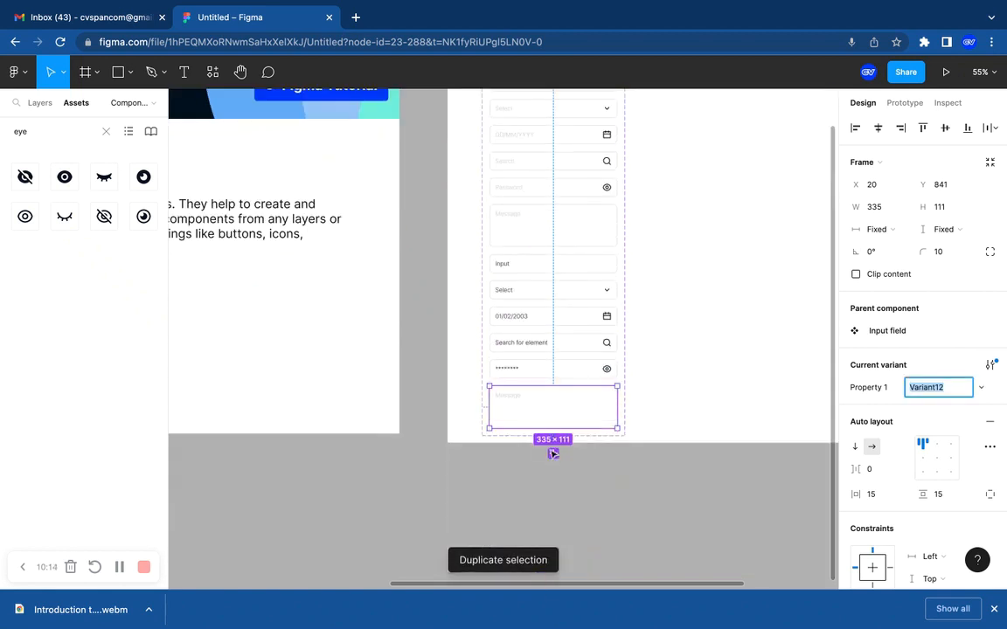
{"action": "double_click", "coordinate": [520, 404]}
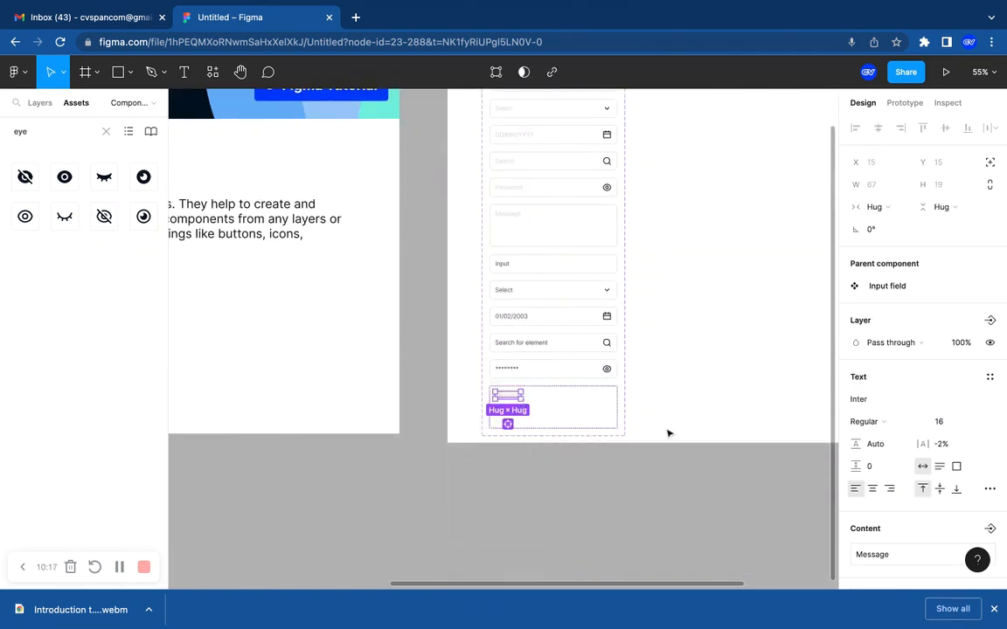
{"action": "scroll", "coordinate": [560, 423], "scroll_direction": "up", "scroll_amount": 3}
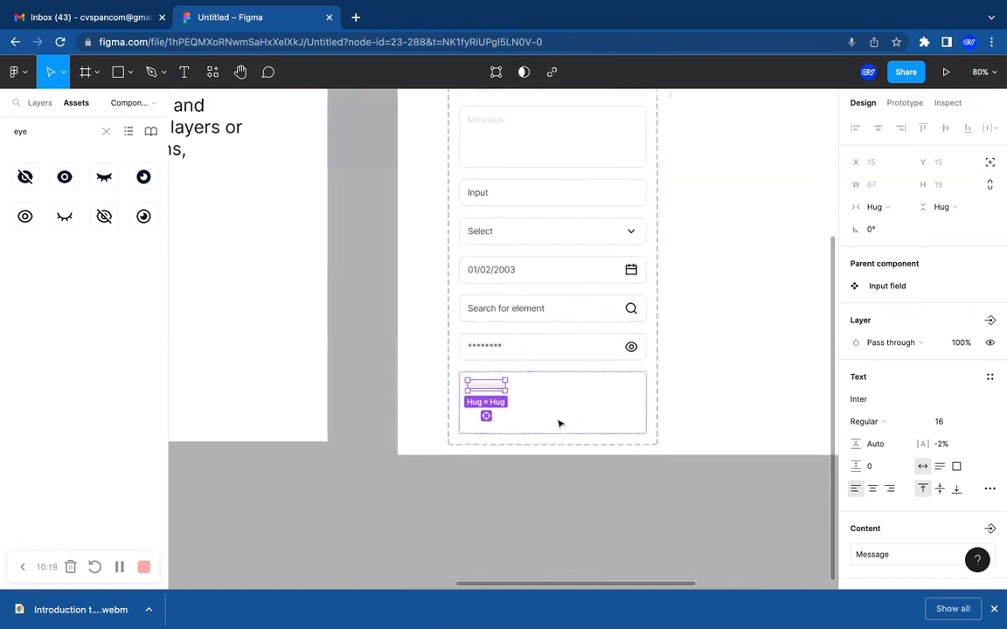
{"action": "scroll", "coordinate": [560, 423], "scroll_direction": "up", "scroll_amount": 1}
{"action": "scroll", "coordinate": [870, 520], "scroll_direction": "down", "scroll_amount": 2}
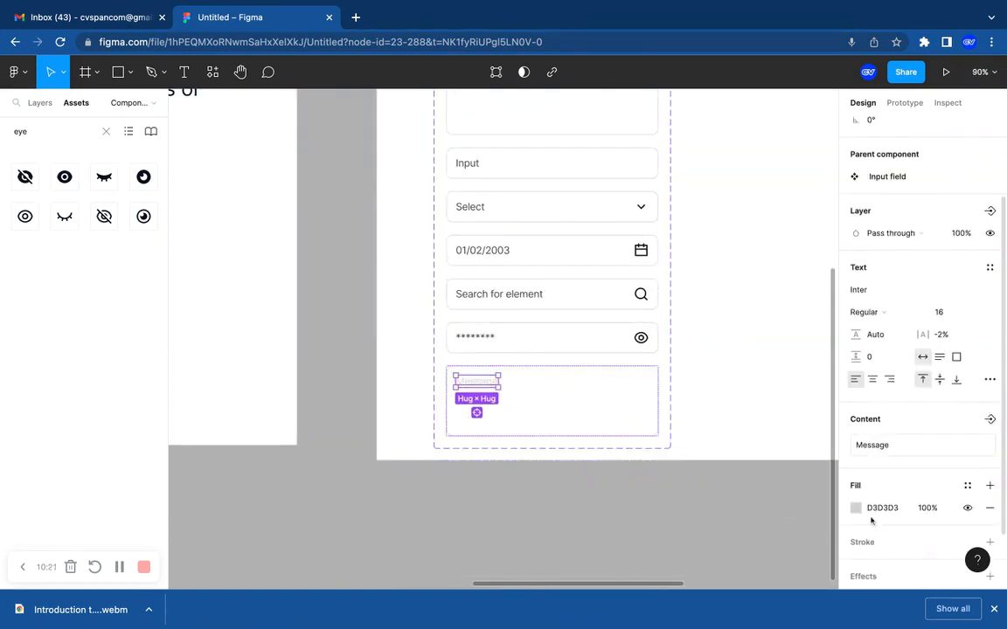
{"action": "scroll", "coordinate": [874, 513], "scroll_direction": "down", "scroll_amount": 1}
{"action": "scroll", "coordinate": [891, 420], "scroll_direction": "up", "scroll_amount": 3}
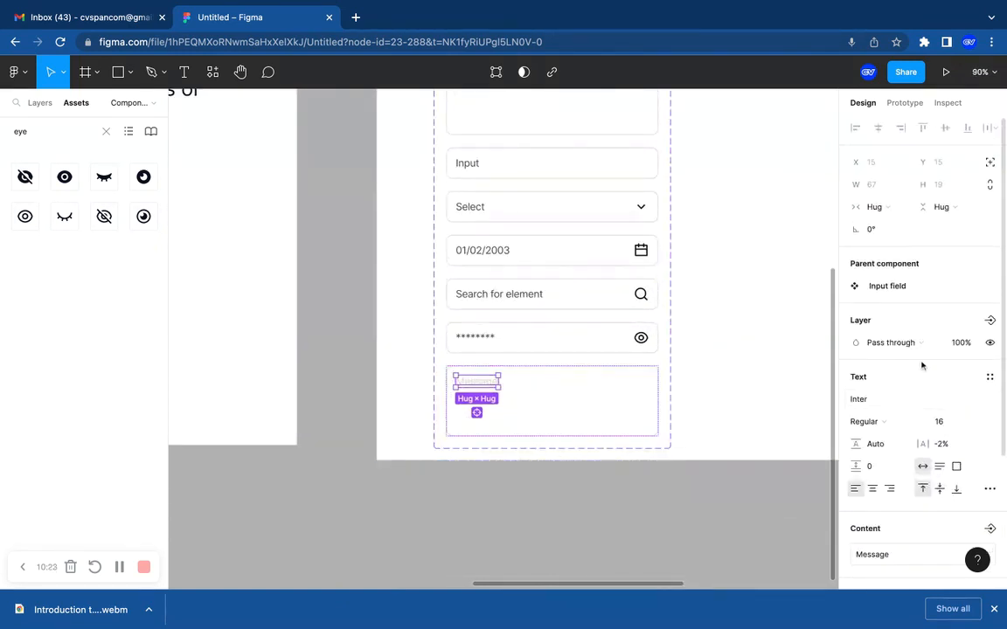
Name the duplicated Textarea variant "Text area filled".
{"action": "left_click", "coordinate": [571, 404]}
{"action": "left_click", "coordinate": [937, 393]}
{"action": "double_click", "coordinate": [938, 394]}
{"action": "type", "text": "Textarea"}
{"action": "key", "text": "Return"}
{"action": "type", "text": "t"}
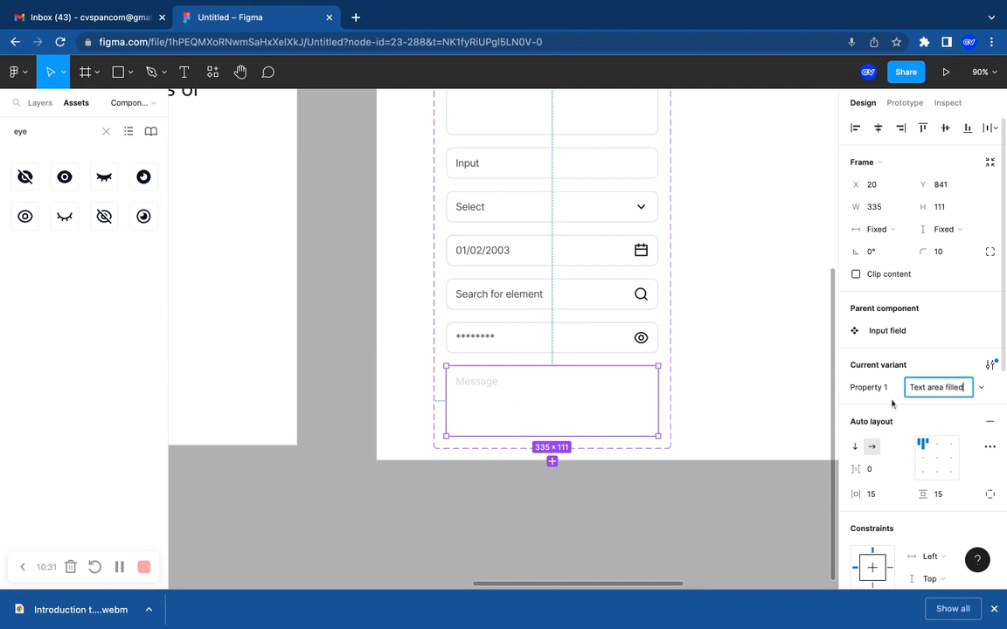
Set the fill of the "Message" text in the Text area filled variant to 464646.
{"action": "double_click", "coordinate": [481, 383]}
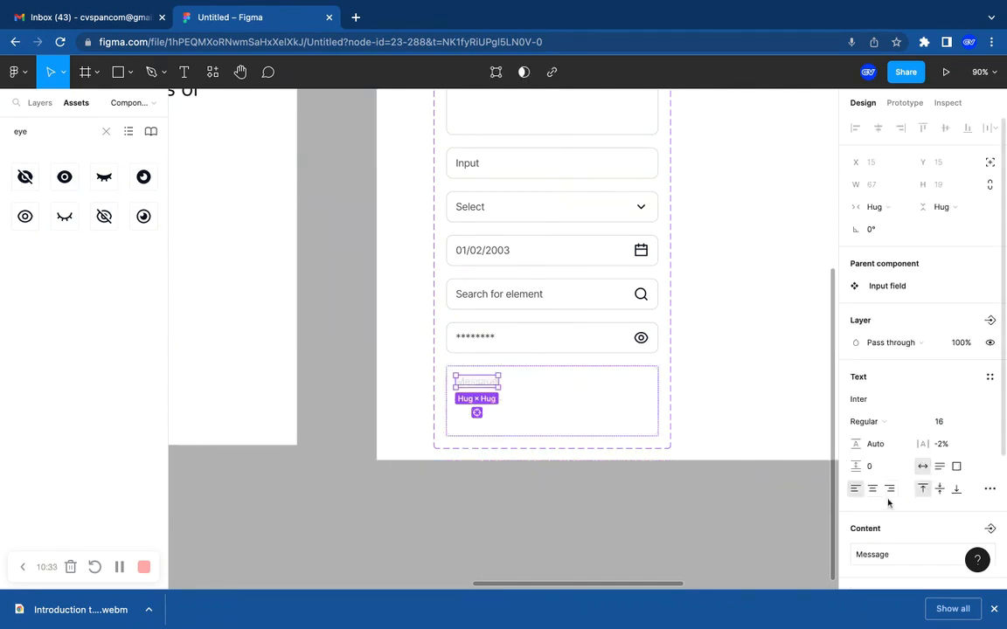
{"action": "scroll", "coordinate": [888, 502], "scroll_direction": "down", "scroll_amount": 3}
{"action": "left_click", "coordinate": [883, 434]}
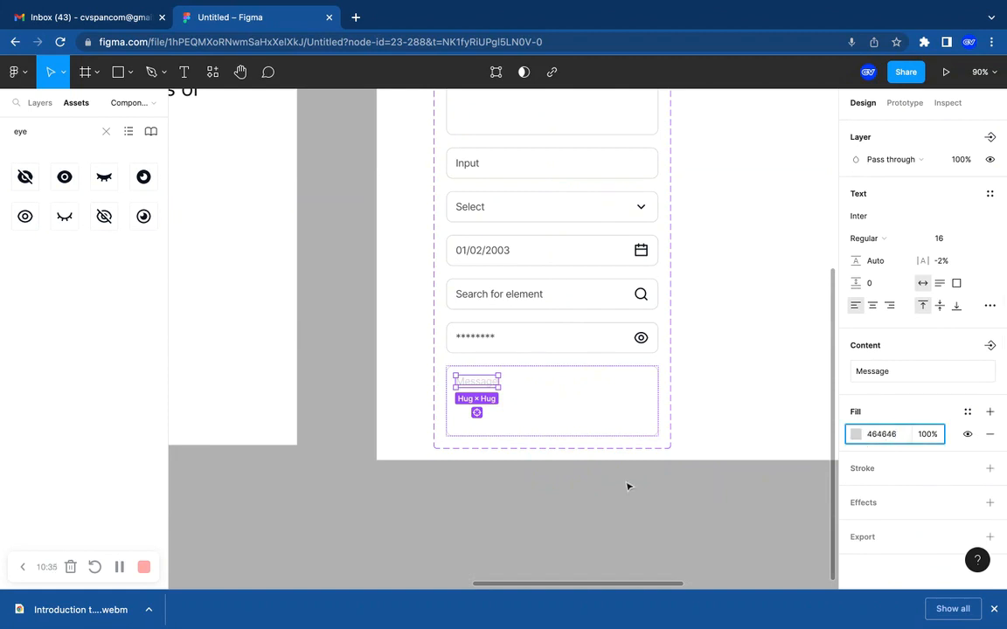
{"action": "left_click", "coordinate": [681, 429]}
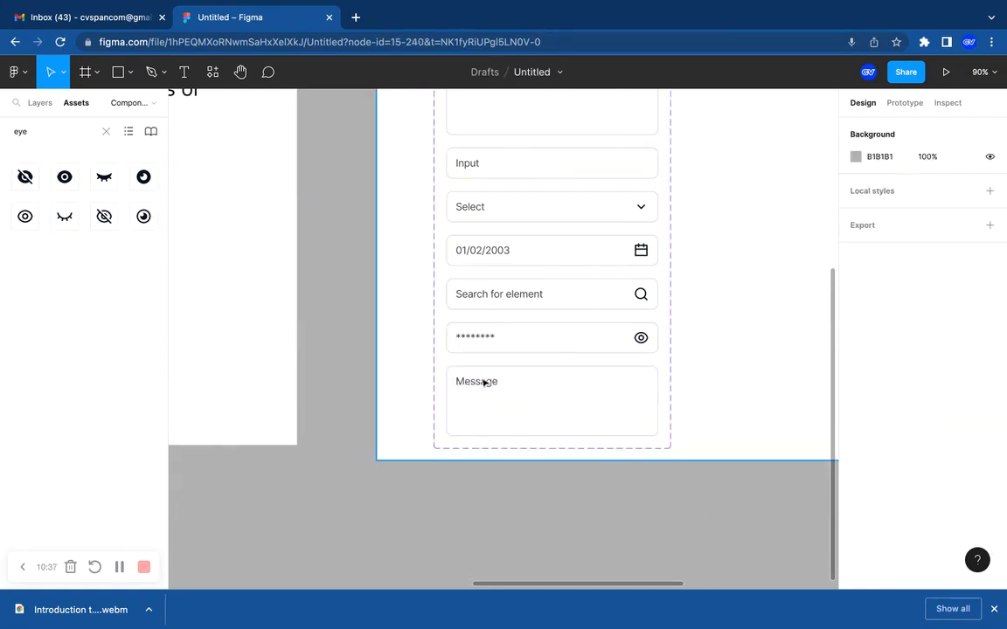
Replace the "Message" text in the Text area filled variant with "This is a text area".
{"action": "double_click", "coordinate": [485, 385]}
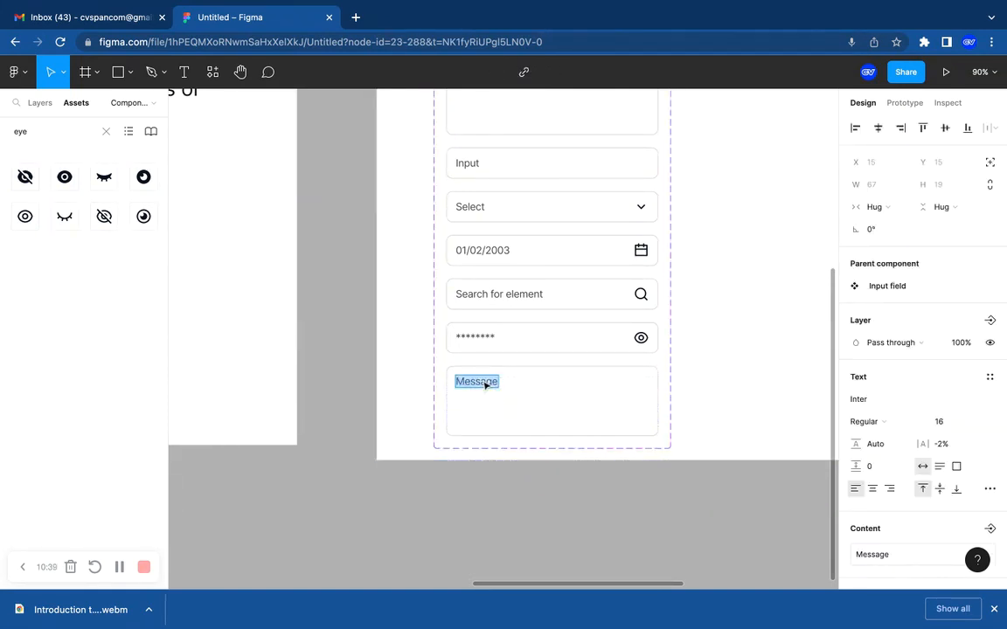
{"action": "type", "text": "This is a text area"}
{"action": "key", "text": "Escape"}
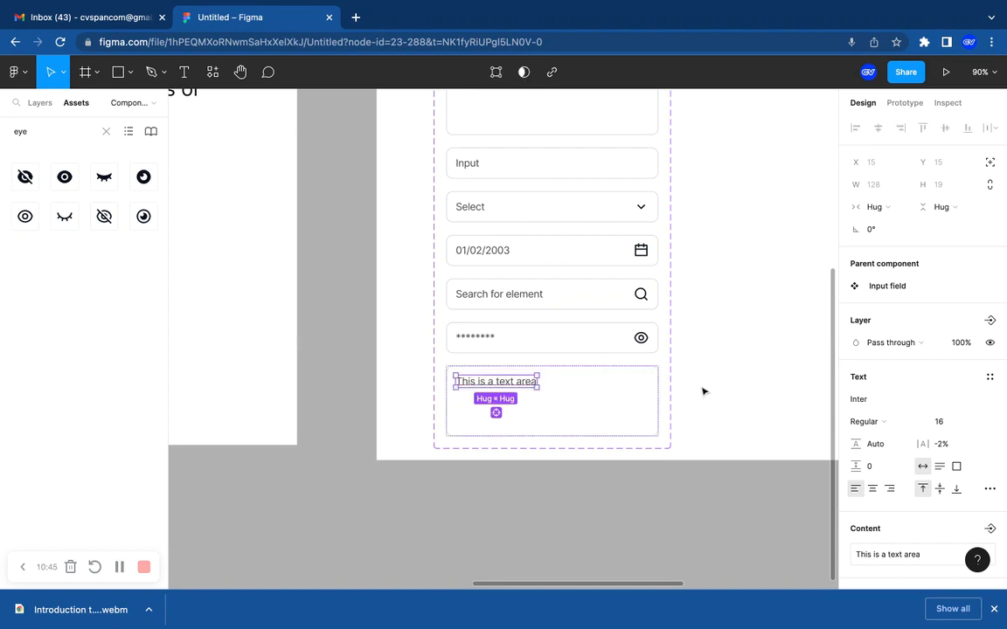
{"action": "key", "text": "Escape"}
Move the Input field component set toward the upper-left corner of the Desktop - 1 frame, at about X 31, Y 26.
{"action": "scroll", "coordinate": [703, 389], "scroll_direction": "down", "scroll_amount": 3}
{"action": "scroll", "coordinate": [704, 392], "scroll_direction": "up", "scroll_amount": 3}
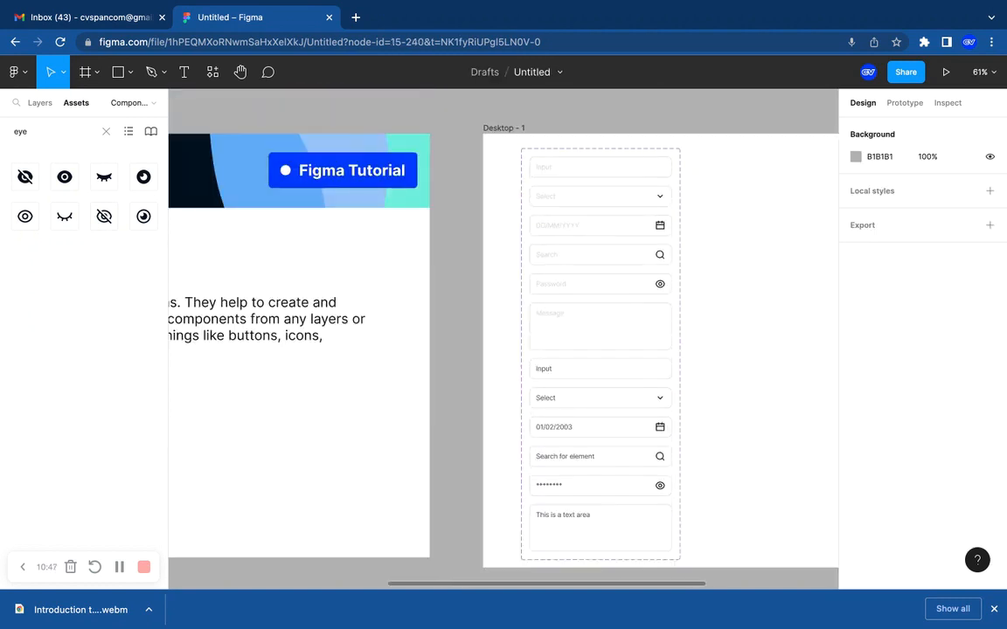
{"action": "mouse_move", "coordinate": [630, 325]}
{"action": "left_mouse_down"}
{"action": "mouse_move", "coordinate": [610, 321]}
{"action": "mouse_move", "coordinate": [623, 324]}
{"action": "left_mouse_up"}
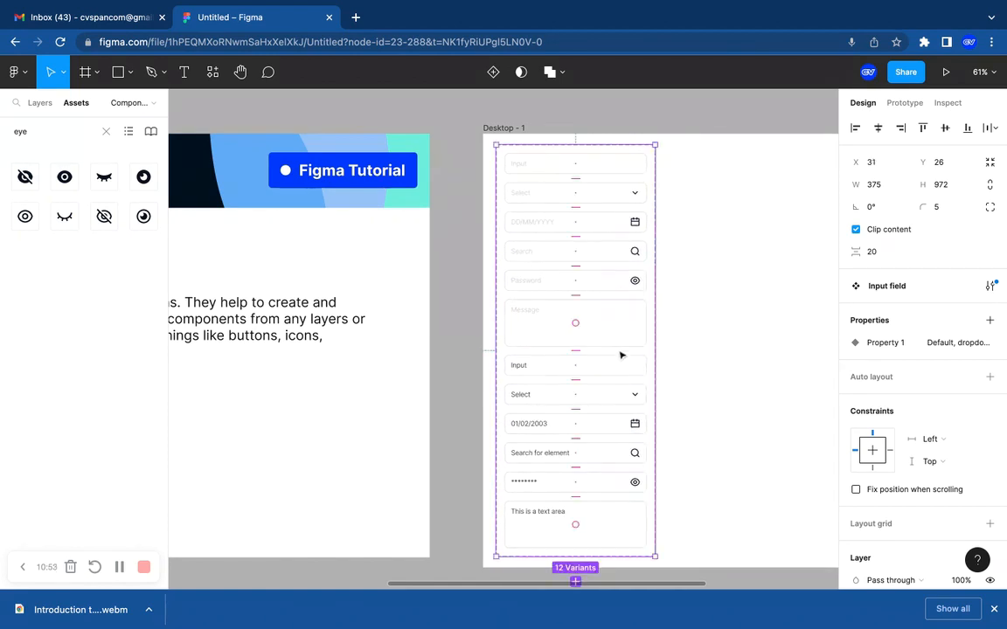
{"action": "scroll", "coordinate": [715, 367], "scroll_direction": "right", "scroll_amount": 3}
{"action": "scroll", "coordinate": [715, 369], "scroll_direction": "right", "scroll_amount": 3}
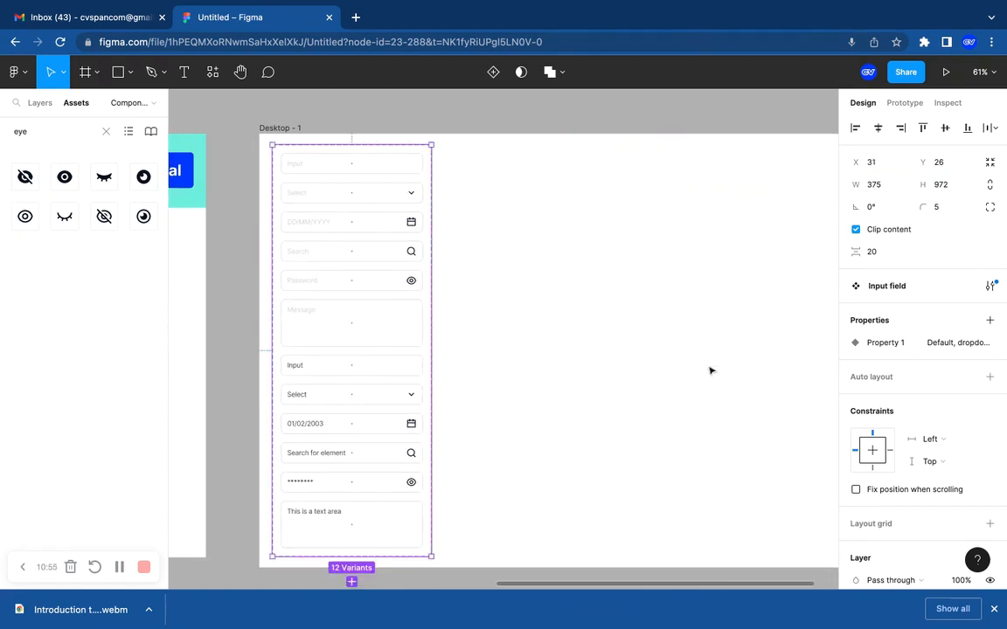
{"action": "left_click", "coordinate": [551, 333]}
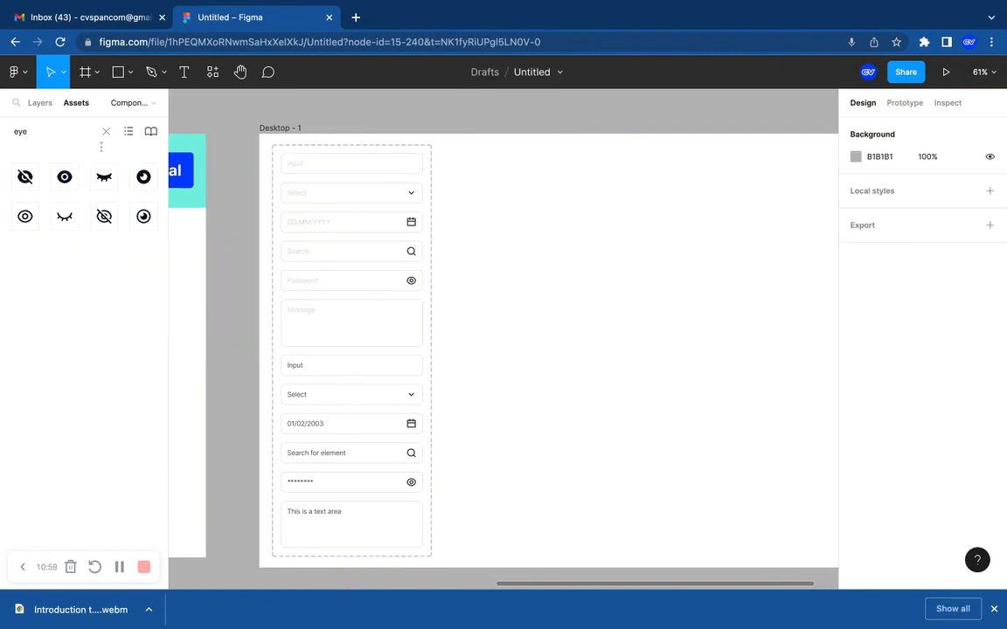
Check the Input field component set in the layer list and return to the component assets.
{"action": "left_click", "coordinate": [288, 179]}
{"action": "left_click", "coordinate": [40, 103]}
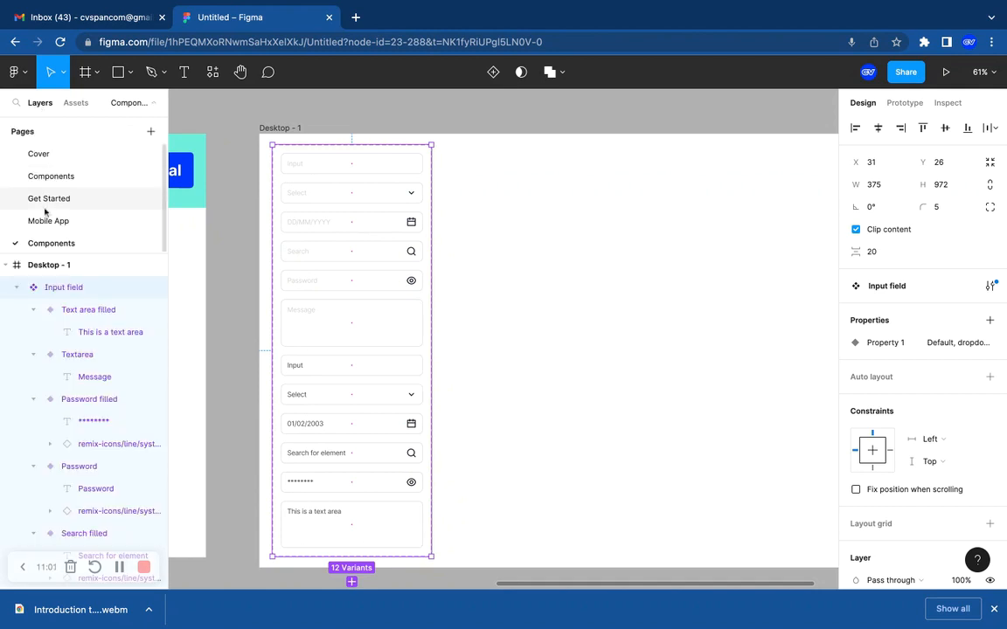
{"action": "left_click", "coordinate": [236, 134]}
{"action": "left_click", "coordinate": [85, 106]}
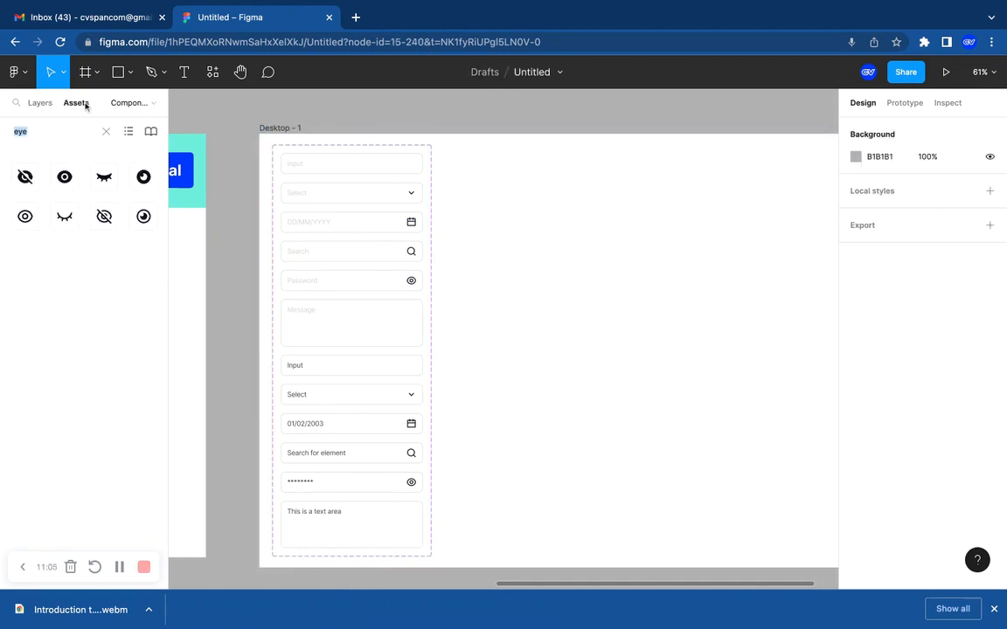
Search the component assets for "input" and place an Input field instance beside the component set in Desktop - 1, at about X 696, Y 87.
{"action": "type", "text": "i"}
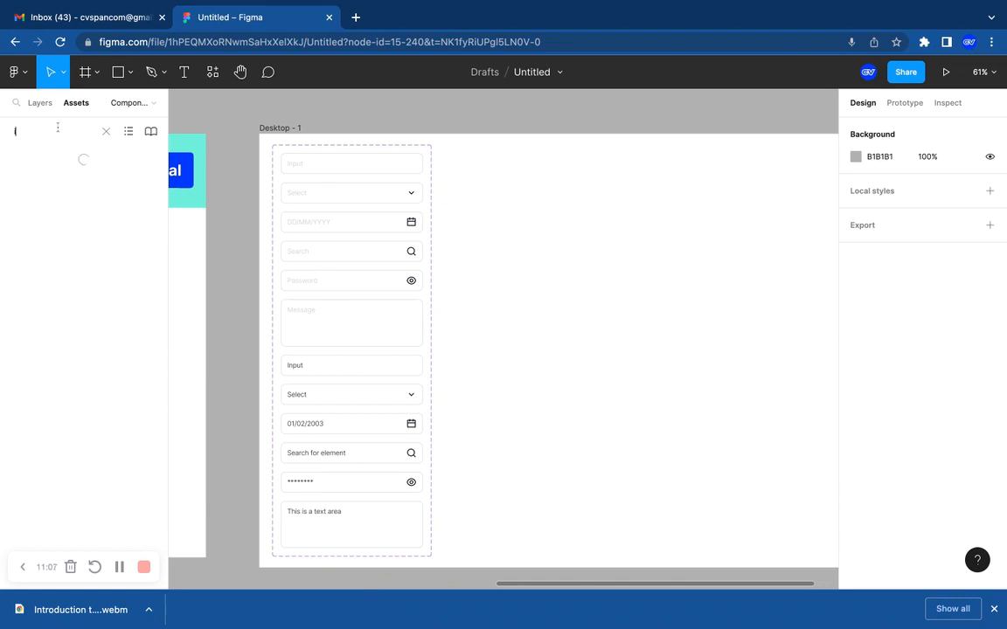
{"action": "key", "text": "BackSpace"}
{"action": "key", "text": "BackSpace"}
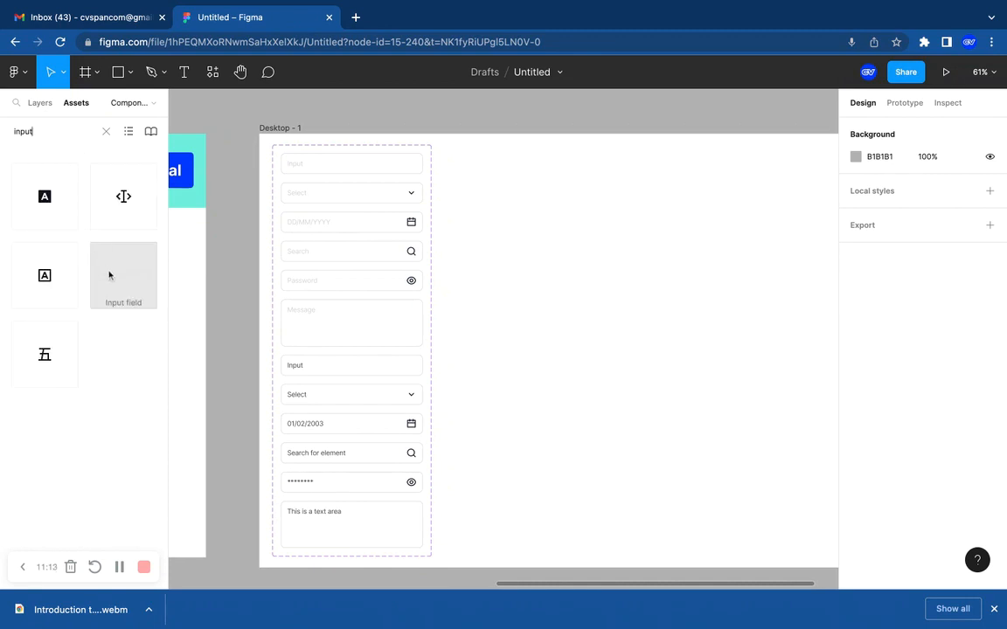
{"action": "left_click", "coordinate": [108, 278]}
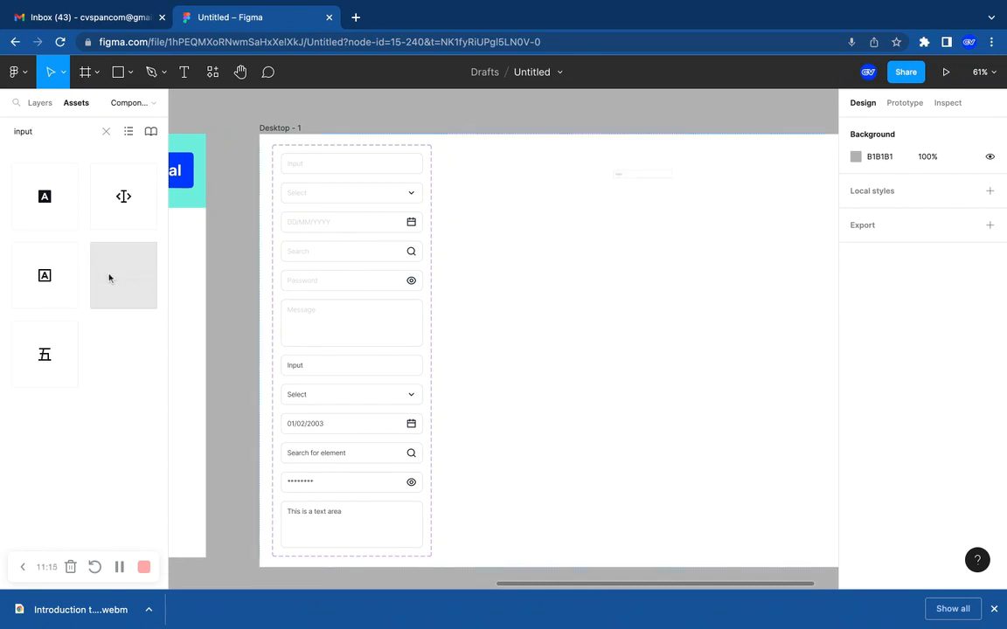
{"action": "scroll", "coordinate": [639, 245], "scroll_direction": "right", "scroll_amount": 2}
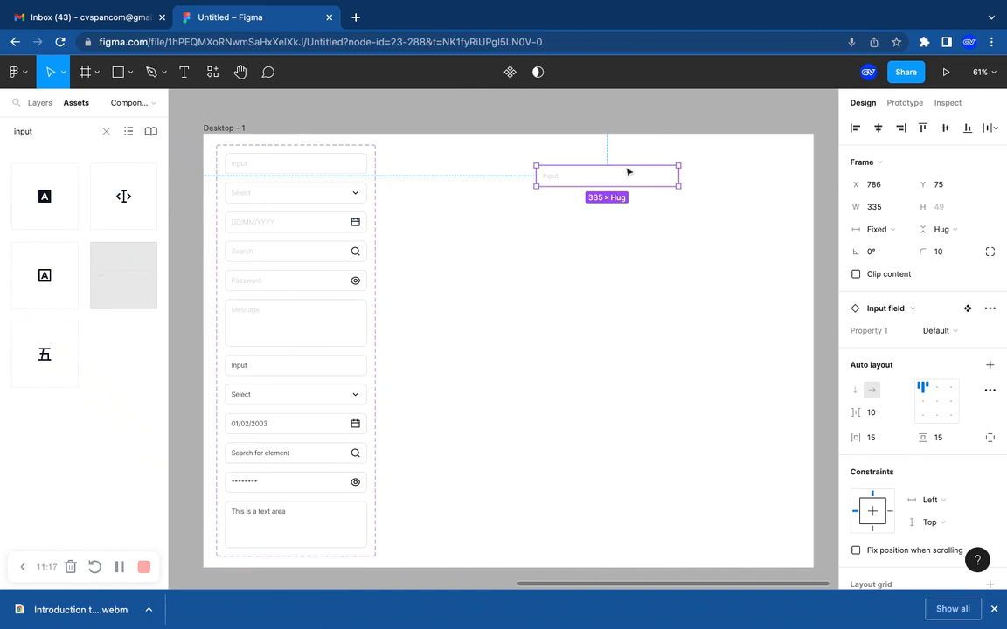
{"action": "left_click_drag", "start_coordinate": [628, 180], "coordinate": [593, 171]}
{"action": "scroll", "coordinate": [627, 180], "scroll_direction": "up", "scroll_amount": 5}
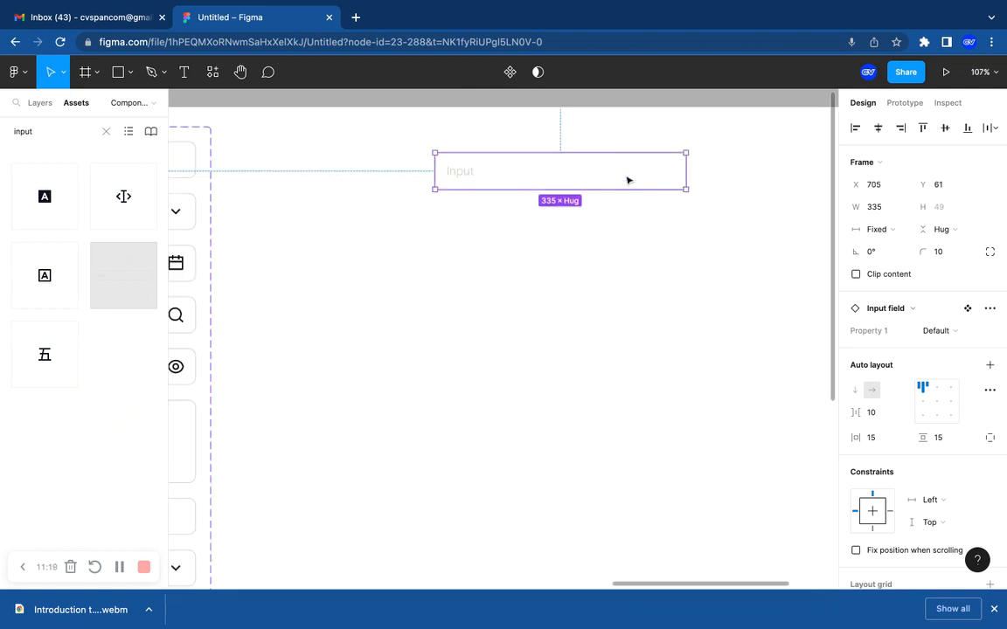
{"action": "scroll", "coordinate": [502, 341], "scroll_direction": "right", "scroll_amount": 2}
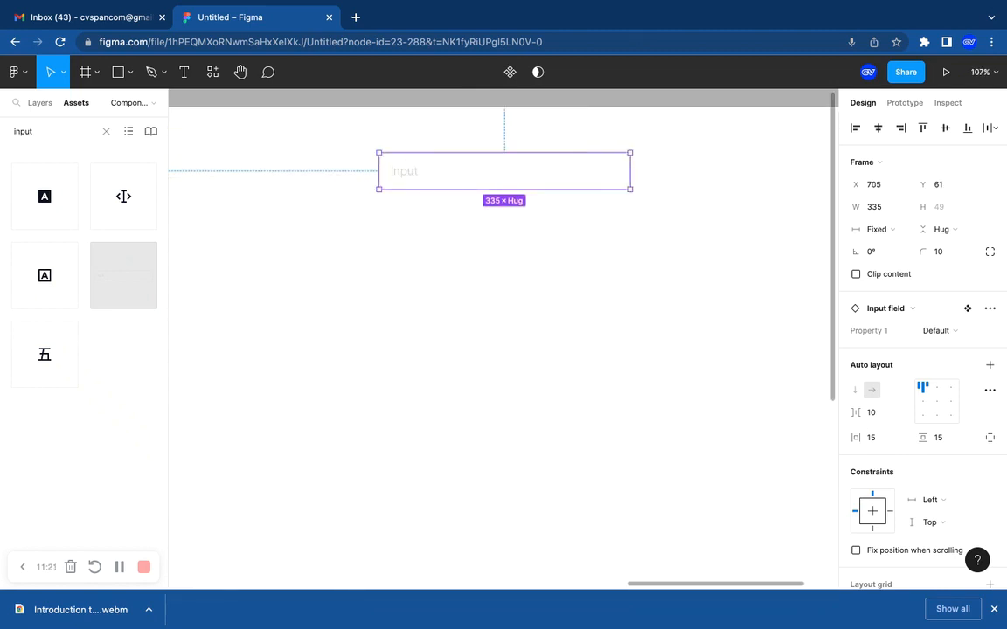
{"action": "scroll", "coordinate": [583, 168], "scroll_direction": "down", "scroll_amount": 2}
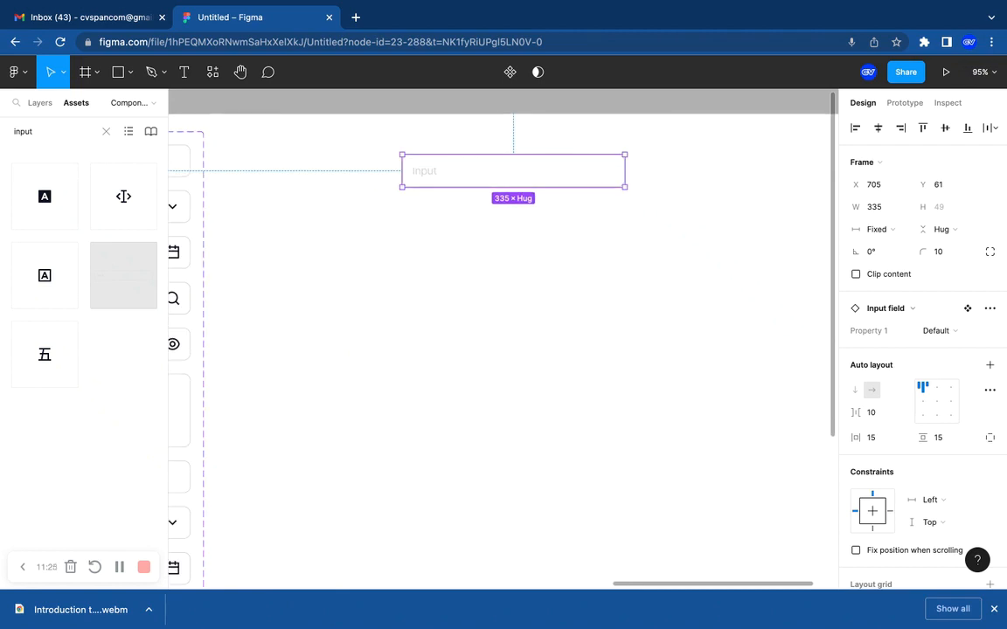
{"action": "mouse_move", "coordinate": [524, 171]}
{"action": "left_mouse_down"}
{"action": "mouse_move", "coordinate": [429, 182]}
{"action": "mouse_move", "coordinate": [521, 190]}
{"action": "left_mouse_up"}
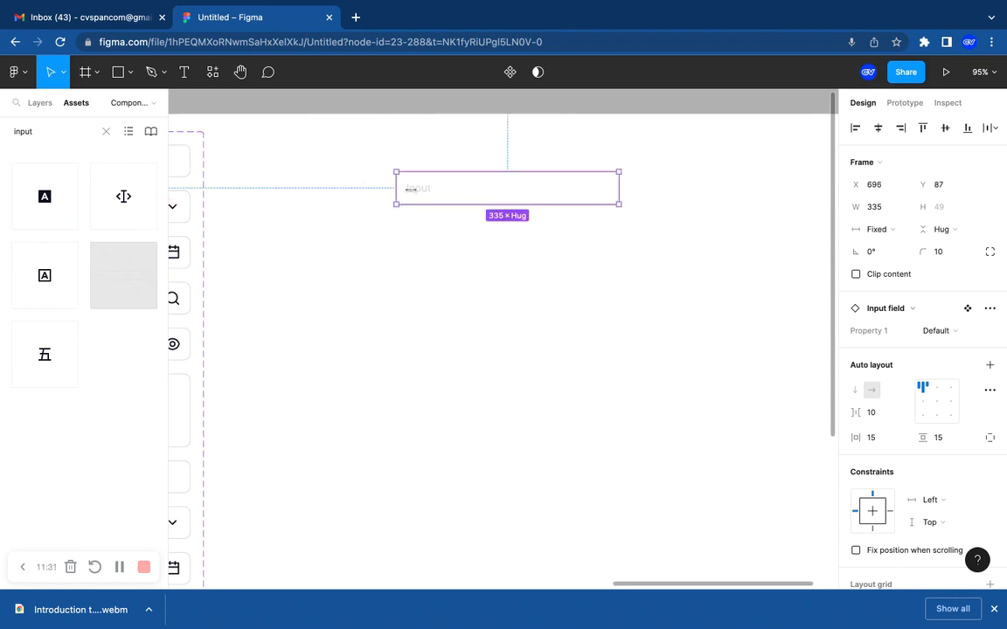
{"action": "left_click", "coordinate": [468, 169]}
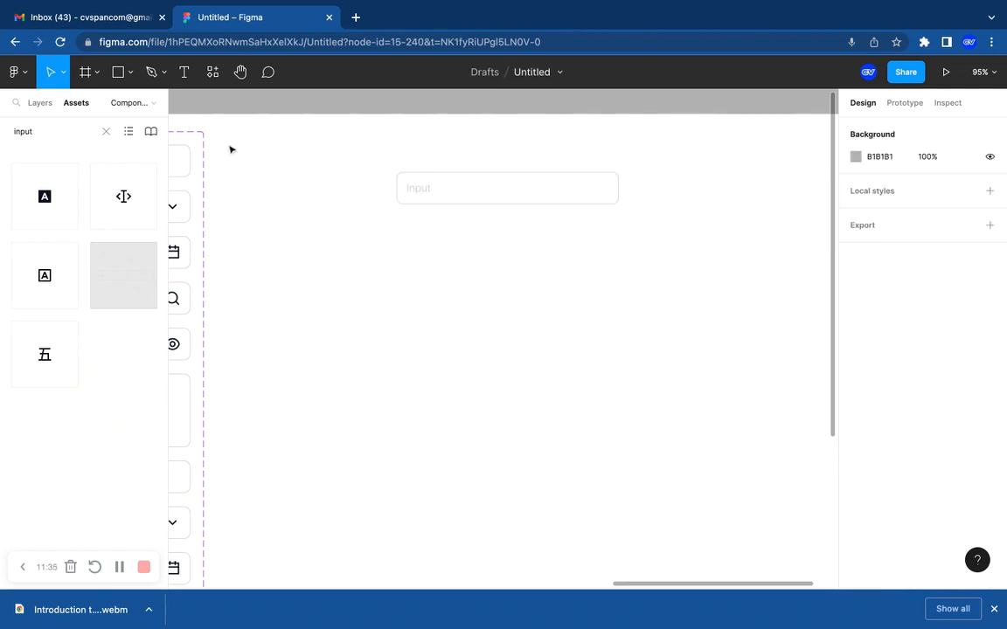
{"action": "key", "text": "t"}
{"action": "left_click", "coordinate": [406, 157]}
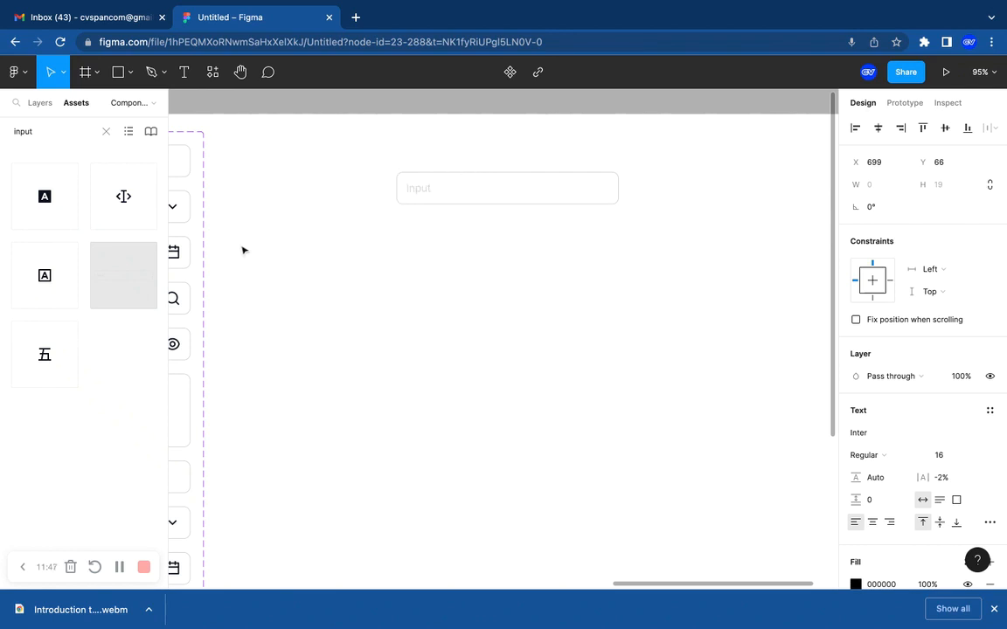
{"action": "scroll", "coordinate": [308, 278], "scroll_direction": "left", "scroll_amount": 5}
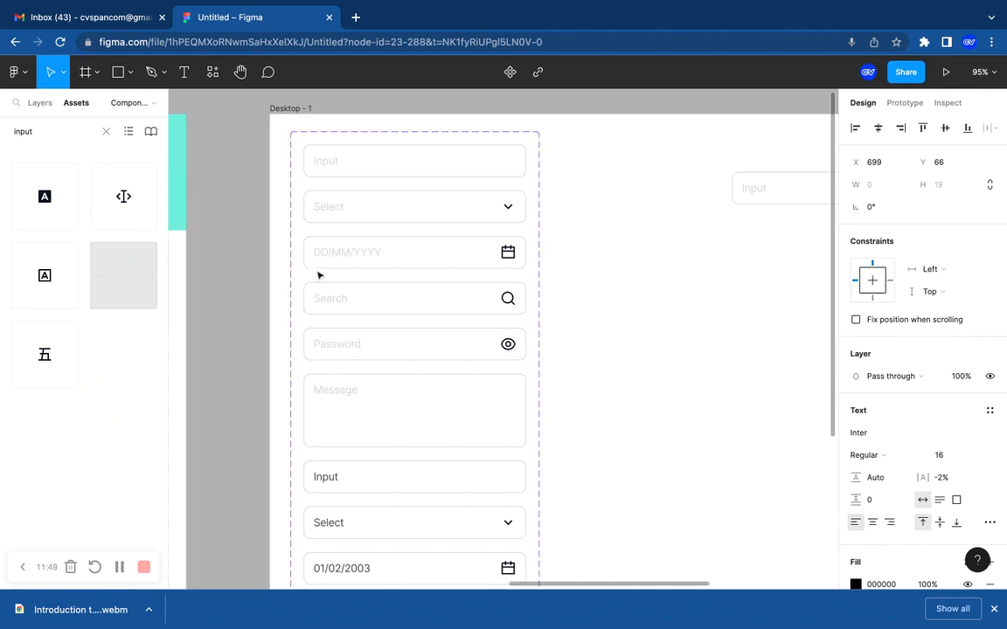
{"action": "key", "text": "Escape"}
Move the Input field instance closer to the component set, at about X 473, Y 26, and view its Property 1 variant options.
{"action": "left_click_drag", "start_coordinate": [773, 204], "coordinate": [642, 164]}
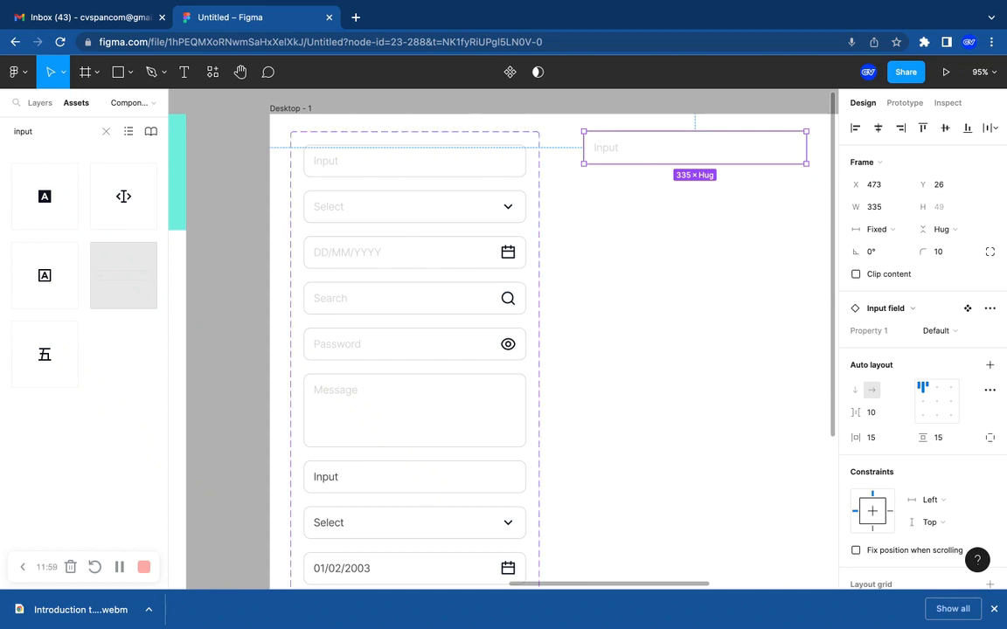
{"action": "left_click", "coordinate": [943, 332]}
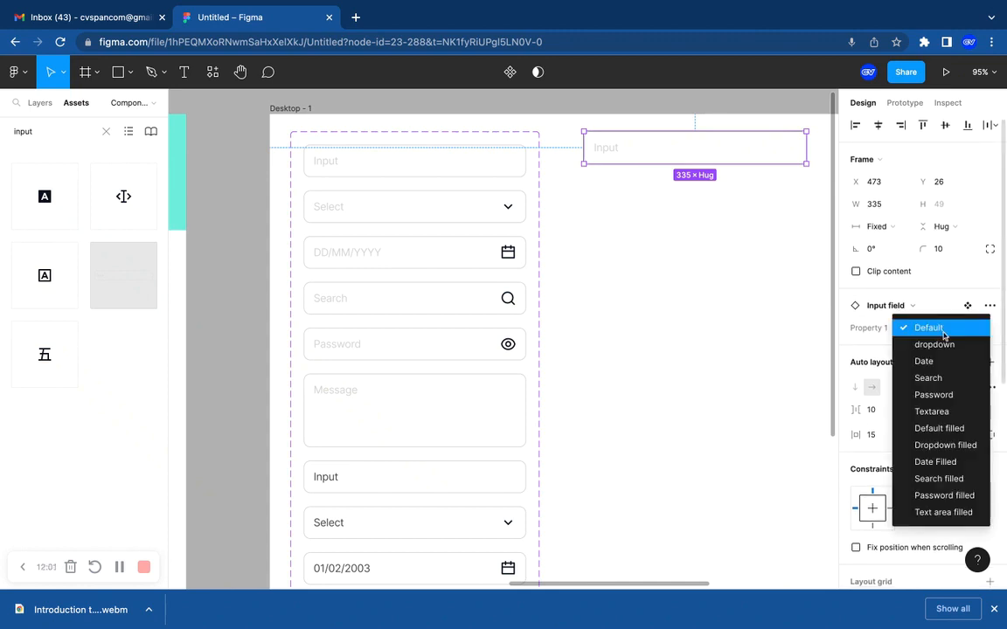
{"action": "left_click", "coordinate": [776, 322]}
{"action": "left_click", "coordinate": [766, 323]}
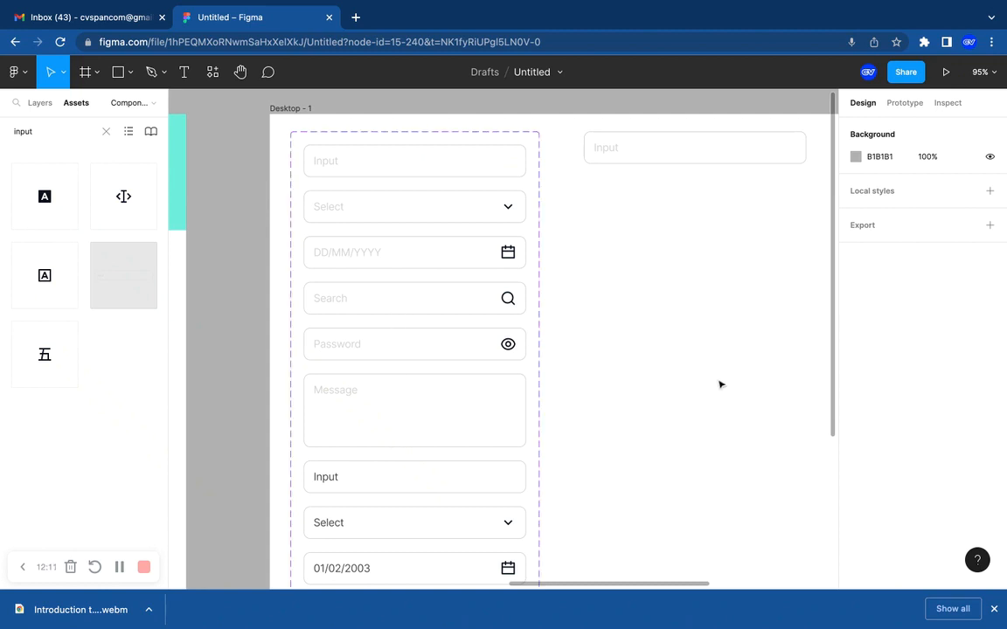
Switch the Input field instance's Property 1 to the dropdown variant.
{"action": "left_click", "coordinate": [642, 152]}
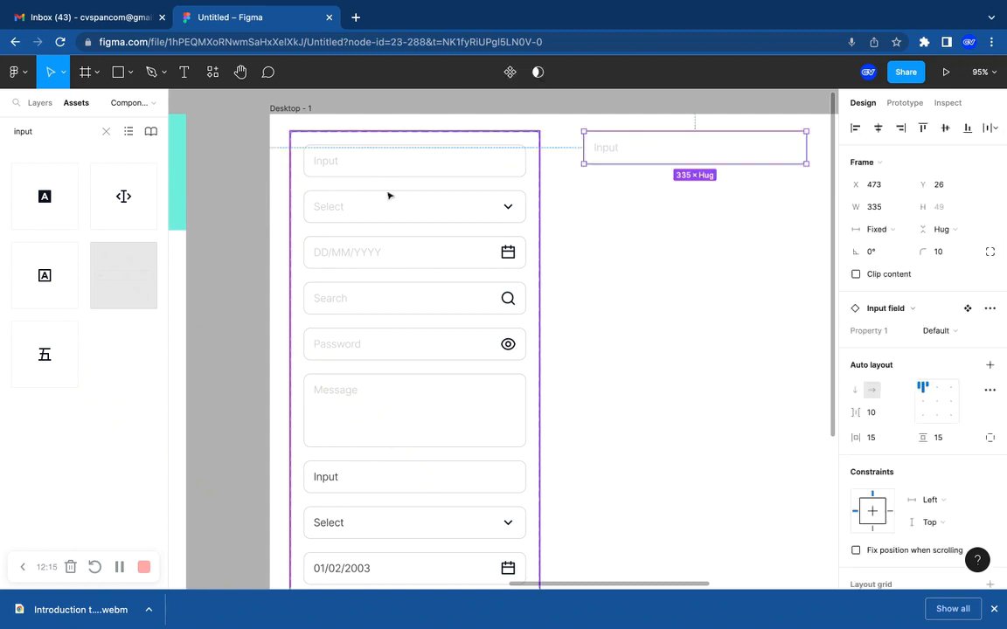
{"action": "left_click", "coordinate": [952, 332]}
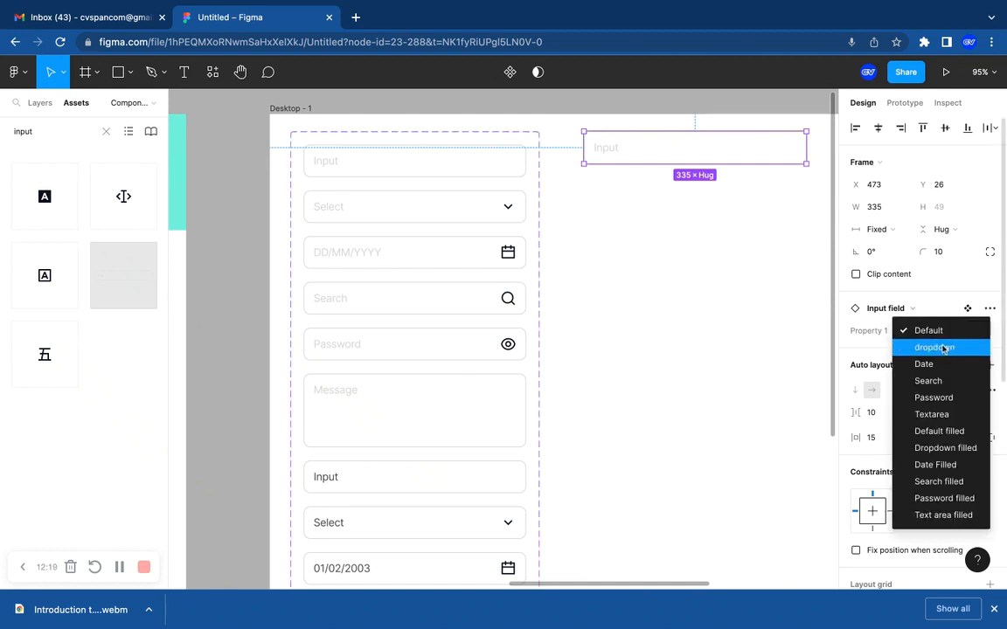
{"action": "left_click", "coordinate": [935, 348]}
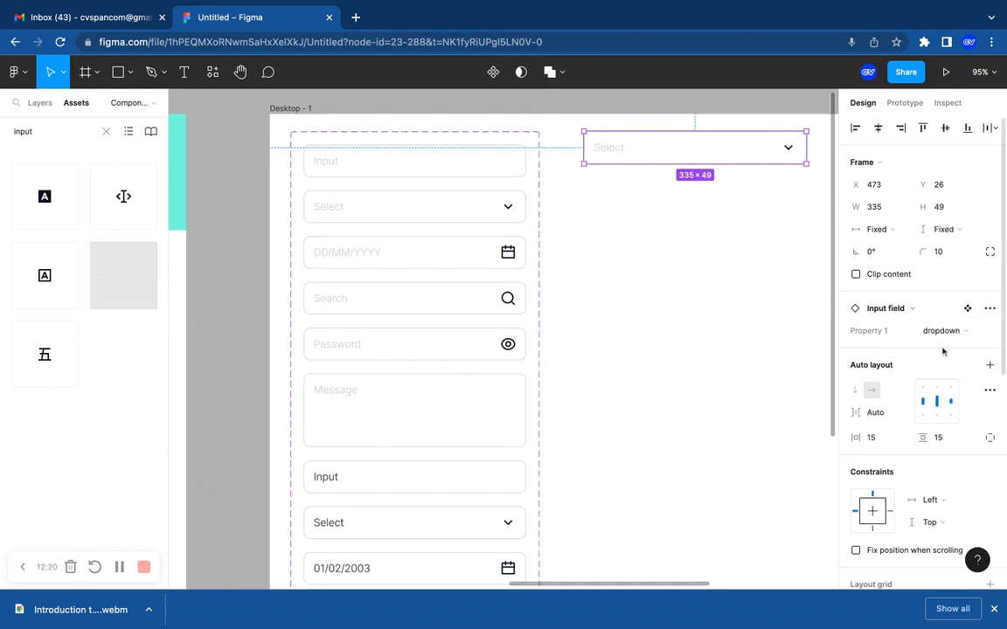
{"action": "left_click", "coordinate": [789, 186]}
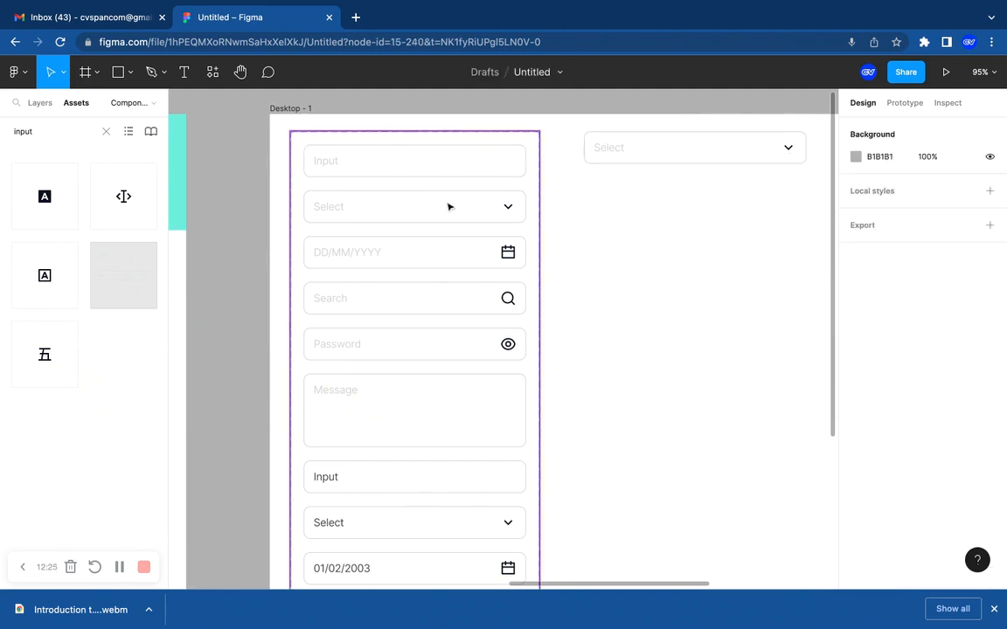
Switch the Input field instance to the Date variant and on to Date Filled.
{"action": "left_click", "coordinate": [654, 153]}
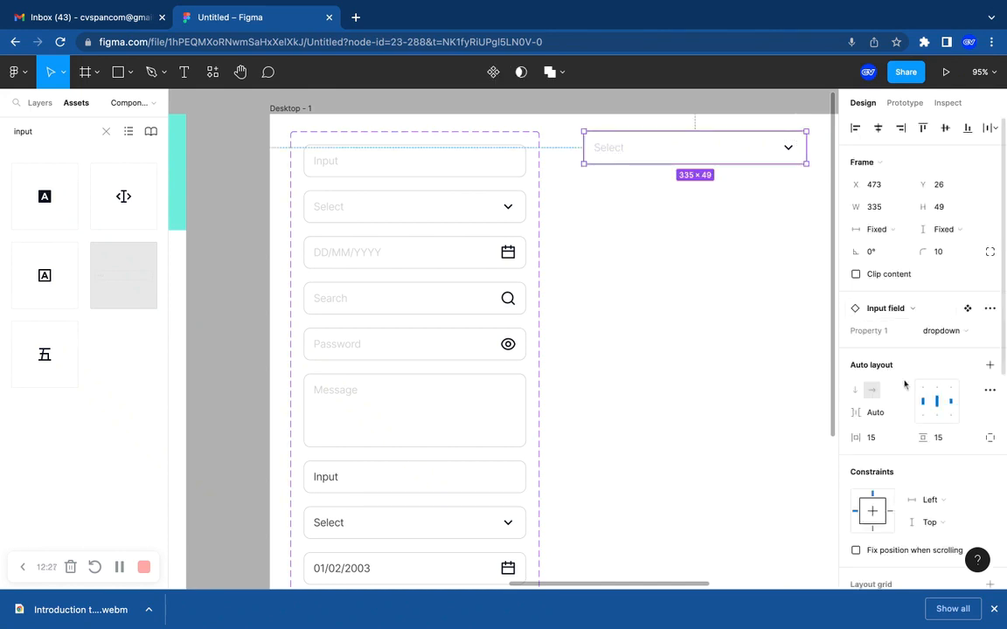
{"action": "left_click", "coordinate": [943, 337]}
{"action": "left_click", "coordinate": [940, 348]}
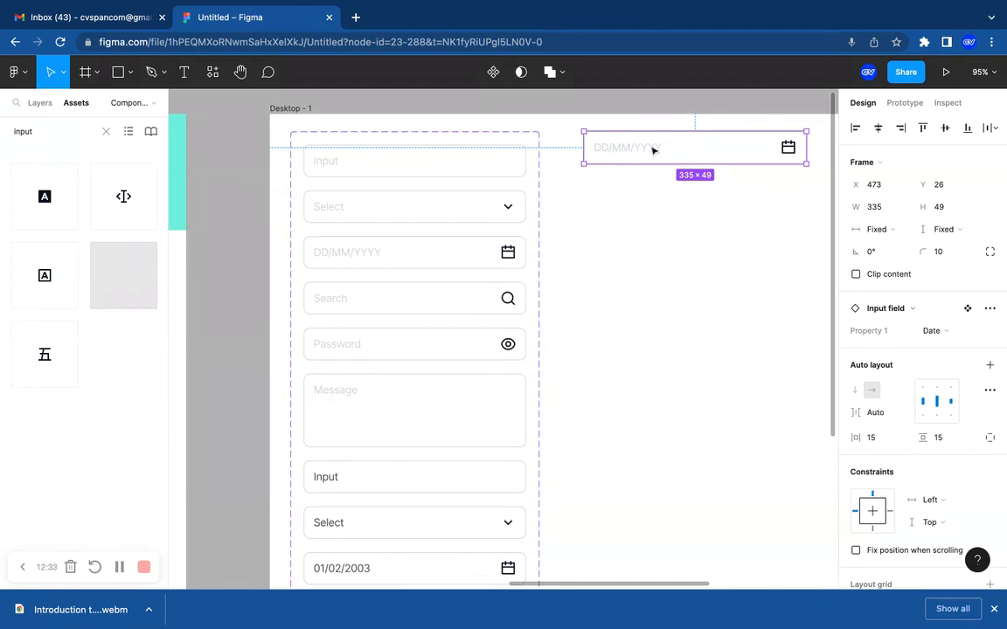
{"action": "left_click", "coordinate": [932, 330]}
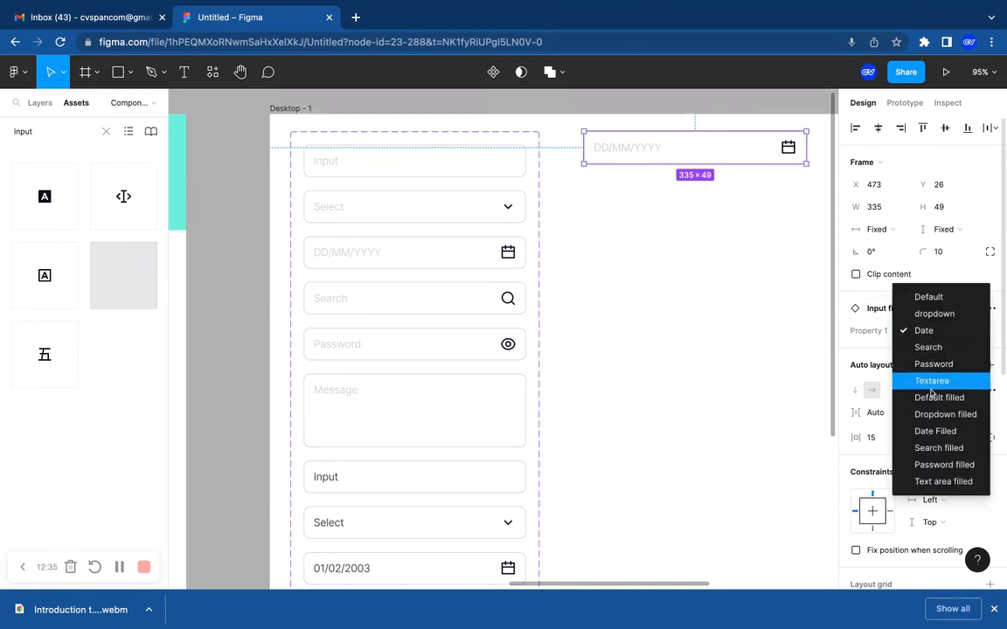
{"action": "left_click", "coordinate": [931, 439]}
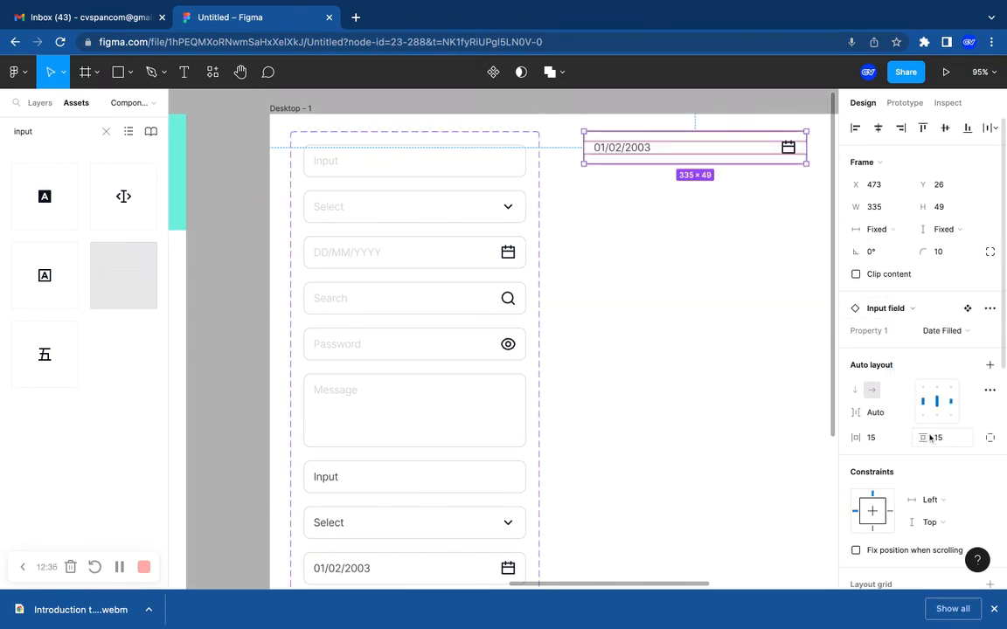
{"action": "left_click", "coordinate": [782, 370]}
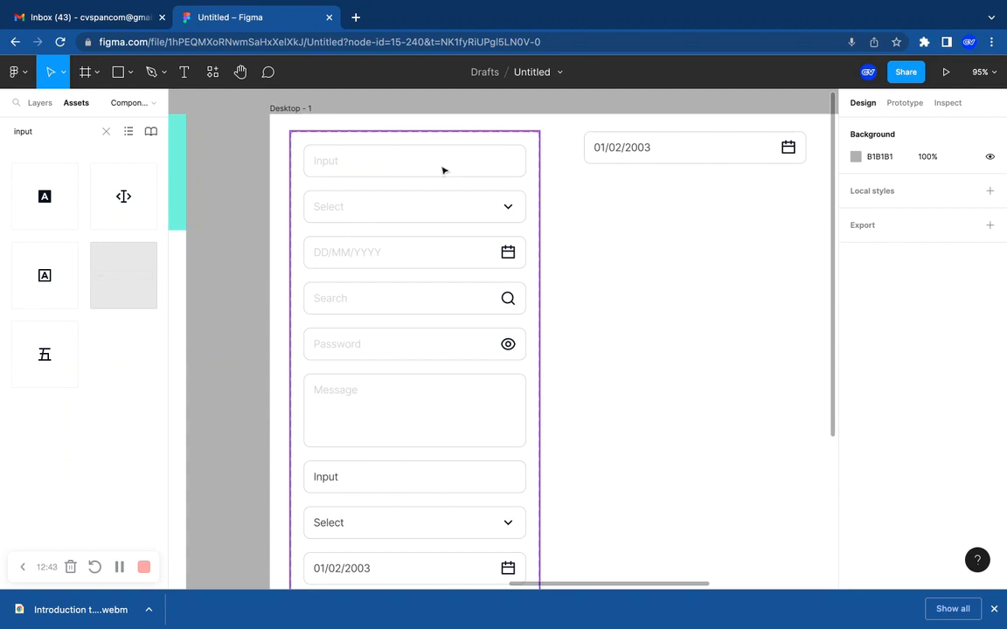
Set the Input field instance's Property 1 back to the Default variant.
{"action": "left_click", "coordinate": [666, 154]}
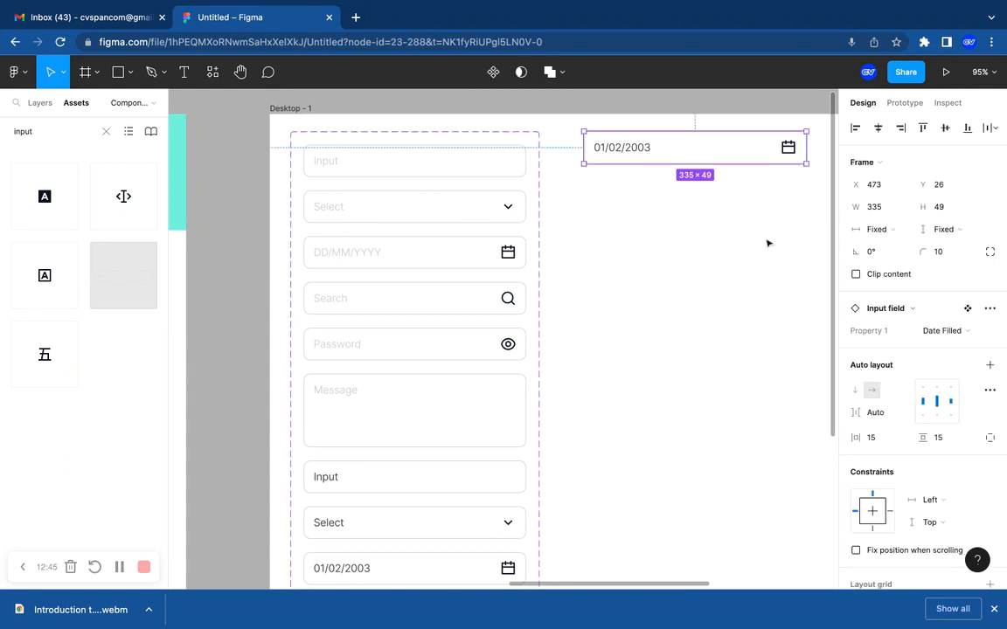
{"action": "left_click", "coordinate": [928, 331]}
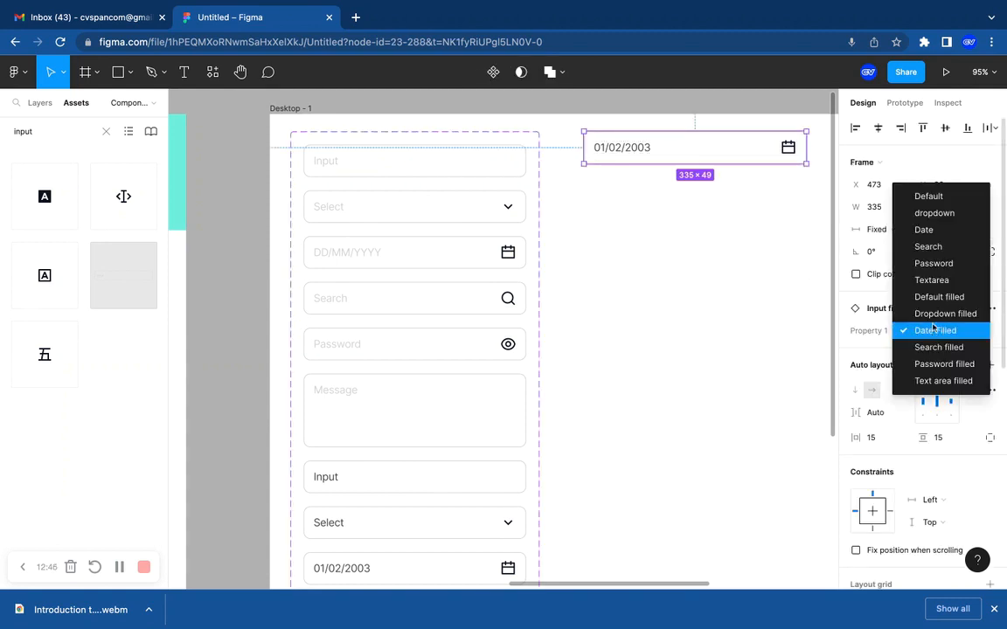
{"action": "left_click", "coordinate": [928, 199]}
{"action": "left_click", "coordinate": [642, 216]}
Make the hidden FF0000 fill visible on the Default variant in the Input field component set.
{"action": "left_click", "coordinate": [477, 165]}
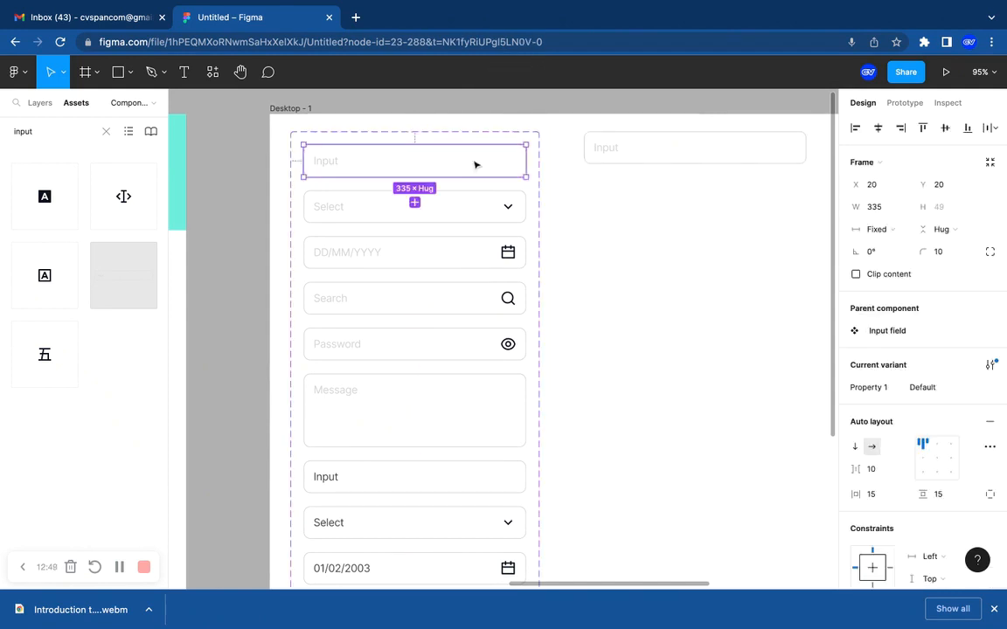
{"action": "scroll", "coordinate": [922, 470], "scroll_direction": "down", "scroll_amount": 3}
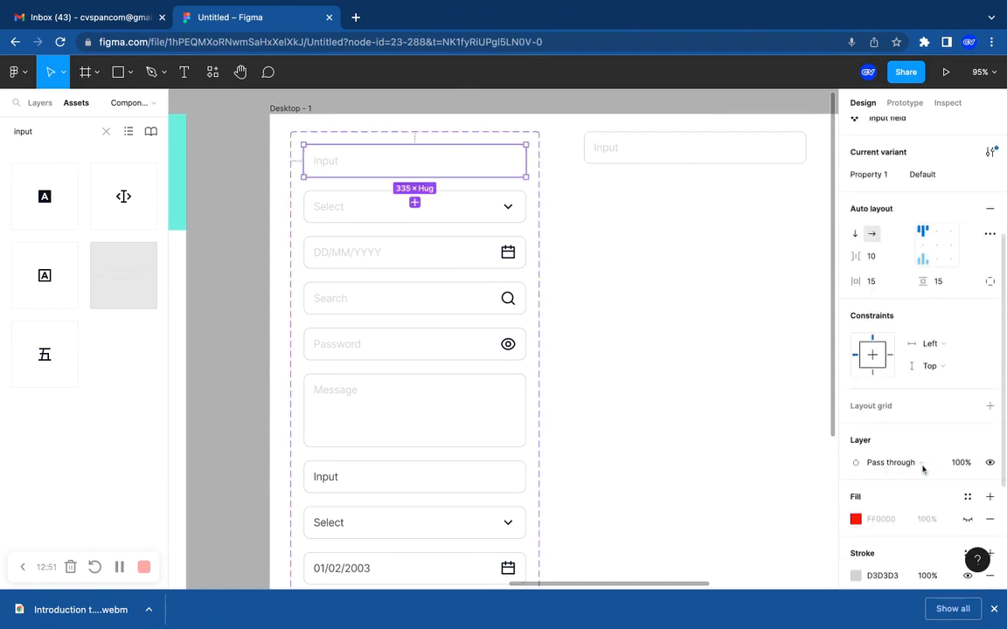
{"action": "scroll", "coordinate": [873, 521], "scroll_direction": "down", "scroll_amount": 1}
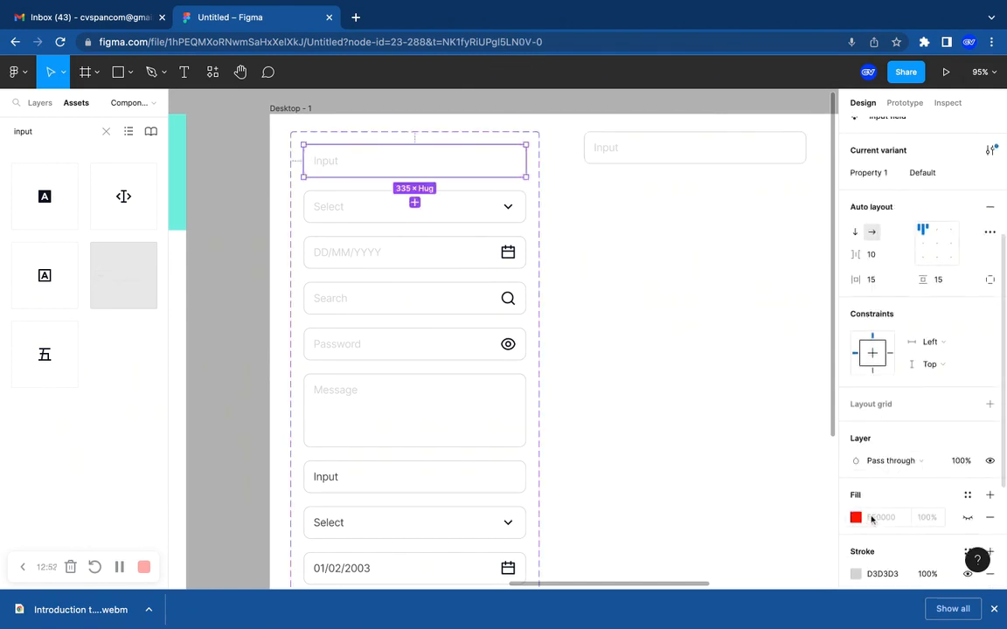
{"action": "left_click", "coordinate": [967, 518]}
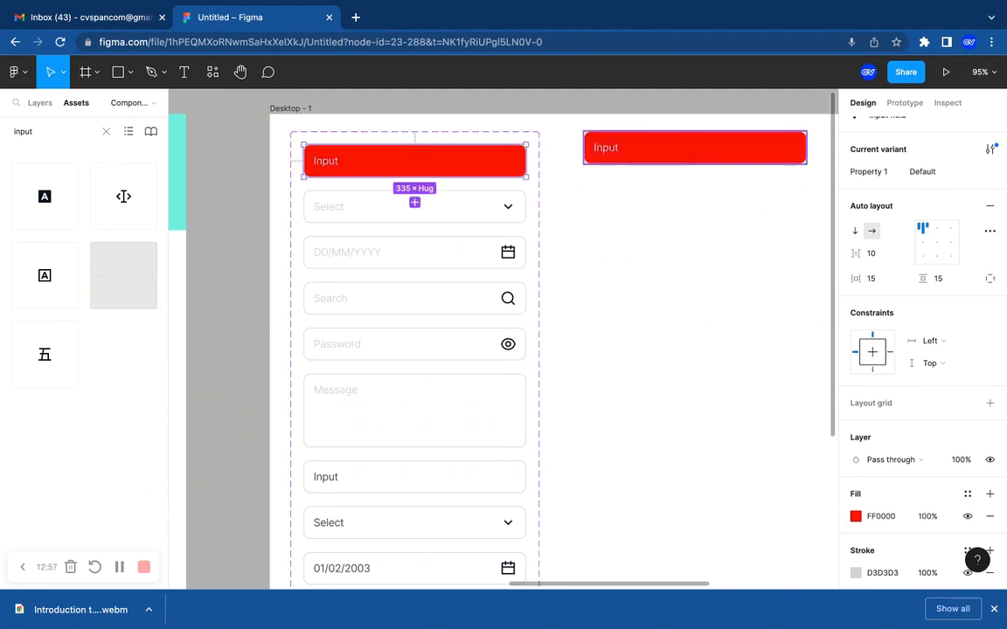
{"action": "left_click", "coordinate": [661, 199]}
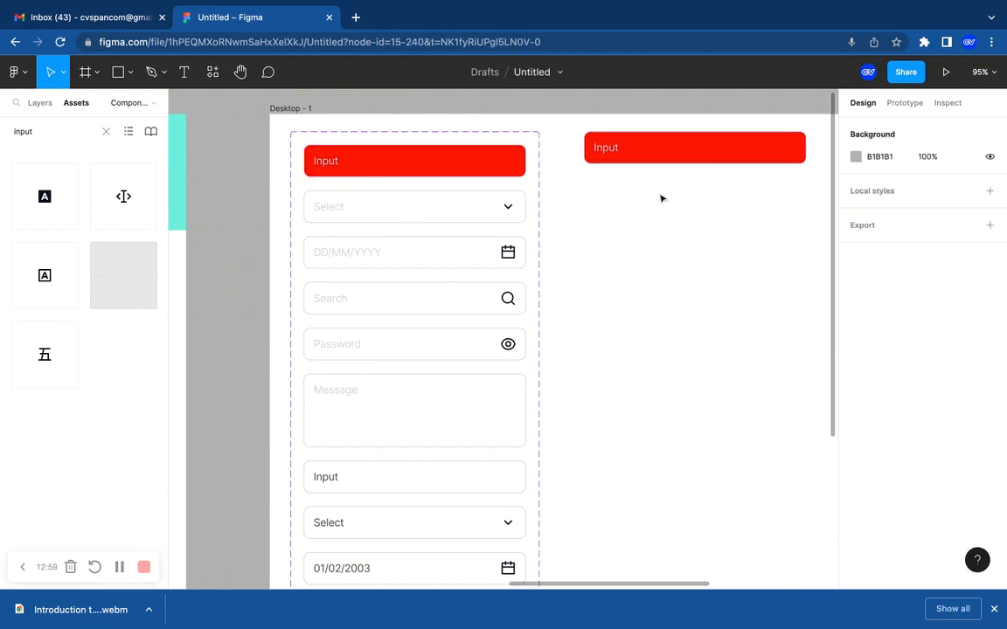
Change the red Input field instance outside the component set to the dropdown variant.
{"action": "left_click", "coordinate": [672, 157]}
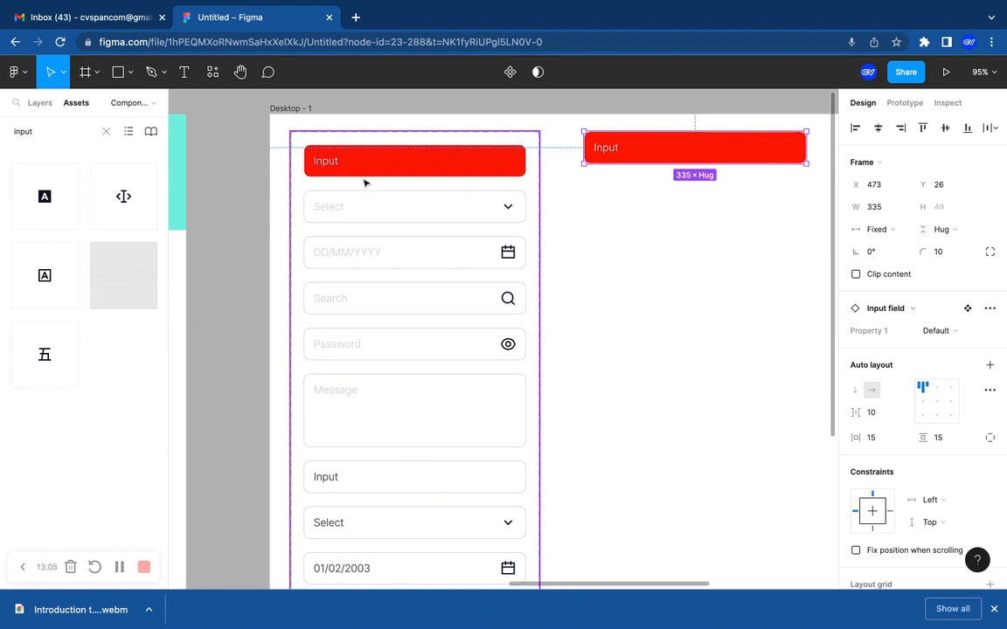
{"action": "left_click", "coordinate": [938, 331]}
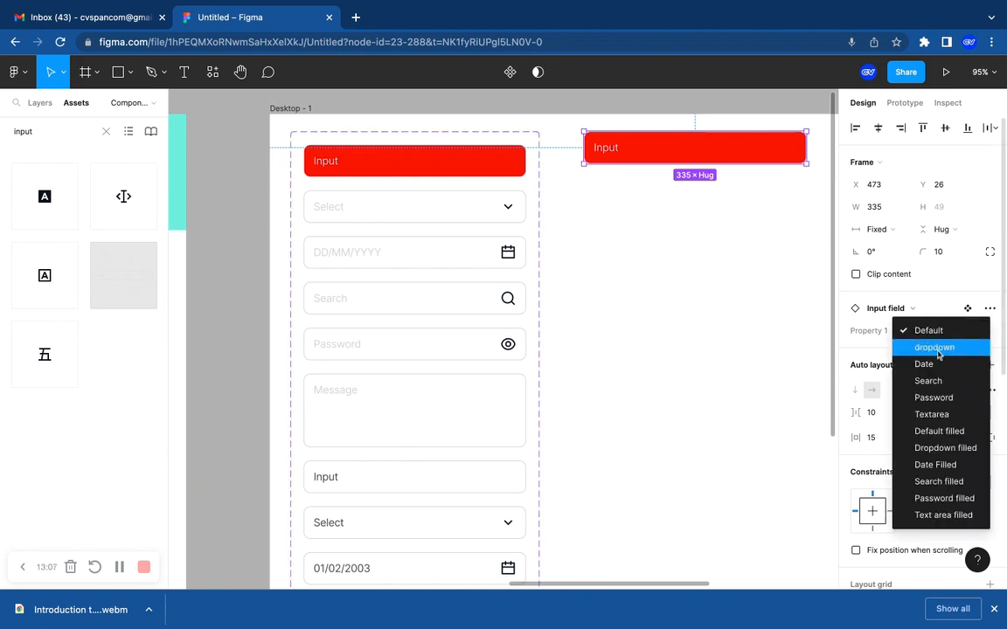
{"action": "left_click", "coordinate": [934, 347]}
{"action": "left_click", "coordinate": [777, 206]}
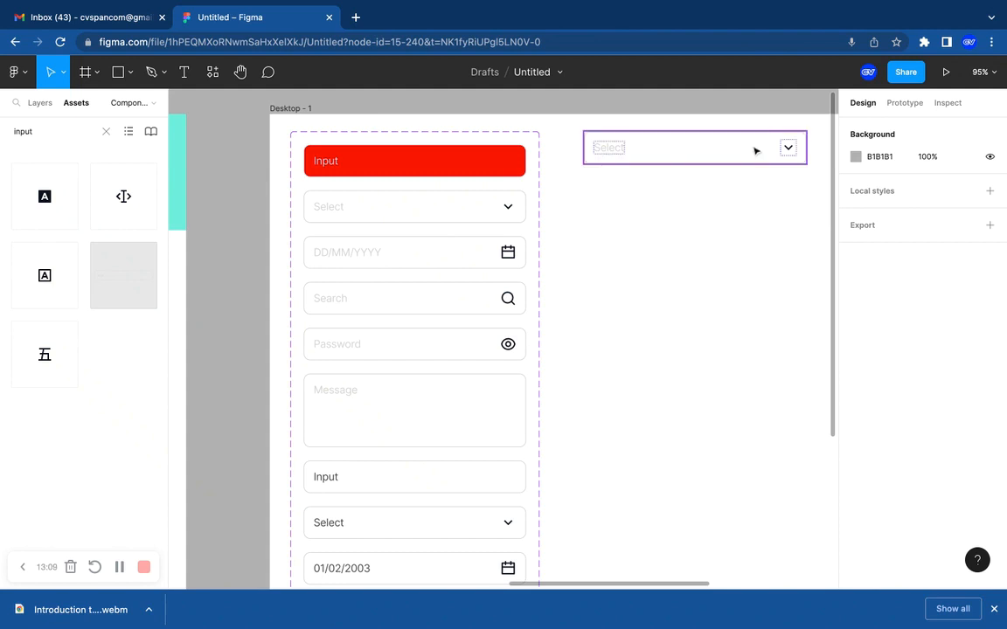
Make the hidden fill visible on the dropdown variant in the Input field component set and change it to blue 0038FF.
{"action": "left_click", "coordinate": [425, 214]}
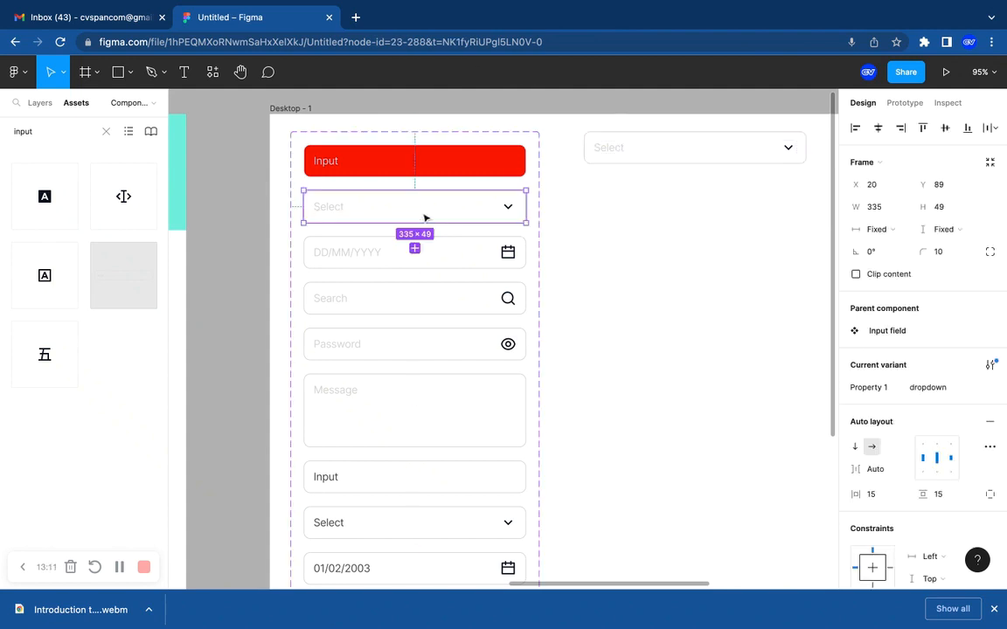
{"action": "scroll", "coordinate": [961, 520], "scroll_direction": "down", "scroll_amount": 5}
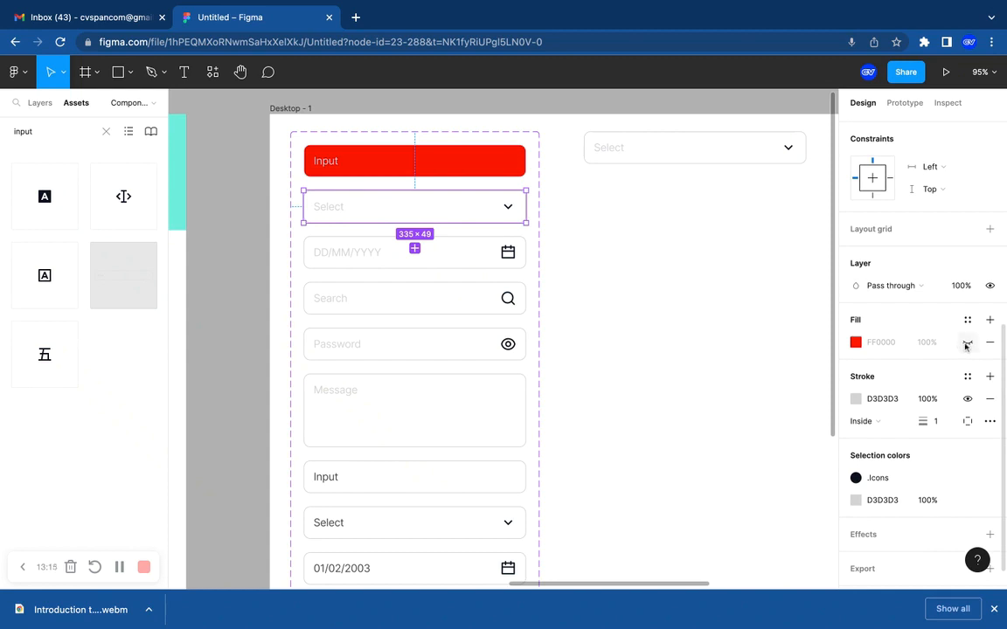
{"action": "left_click", "coordinate": [967, 344]}
{"action": "left_click", "coordinate": [856, 343]}
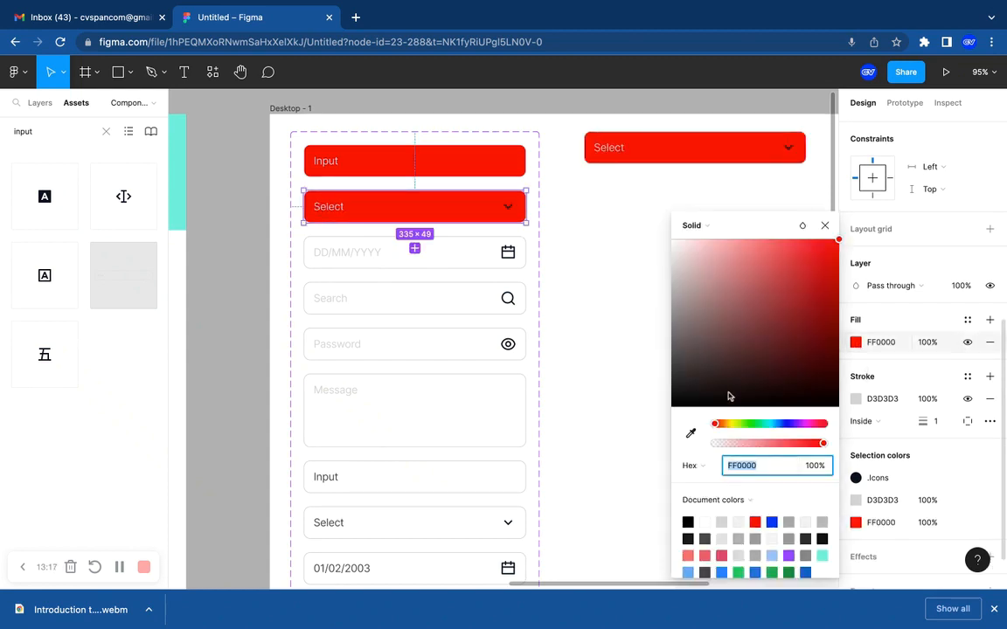
{"action": "left_click", "coordinate": [774, 424]}
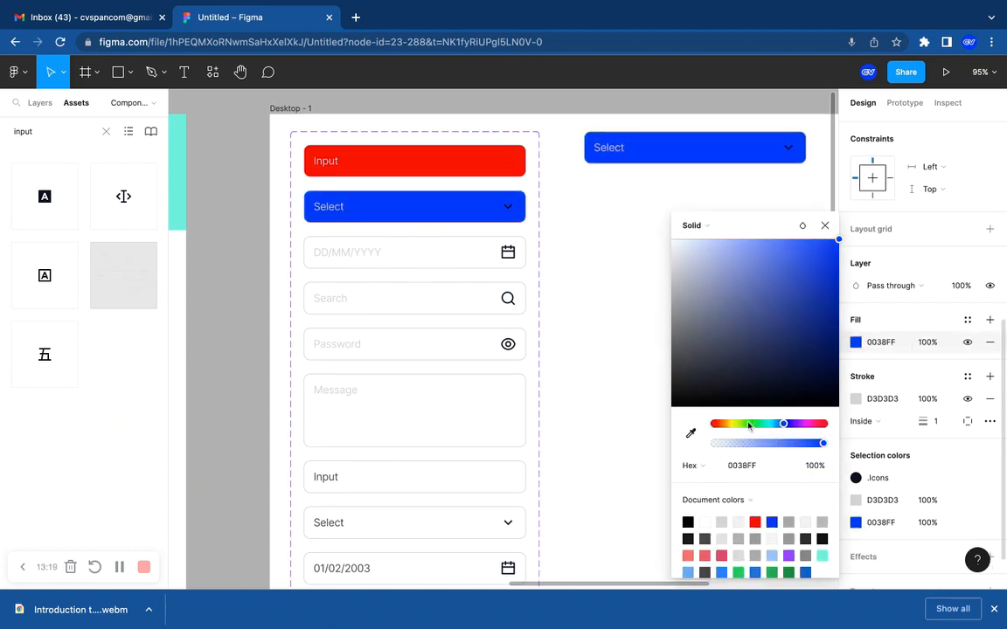
{"action": "left_click", "coordinate": [649, 339]}
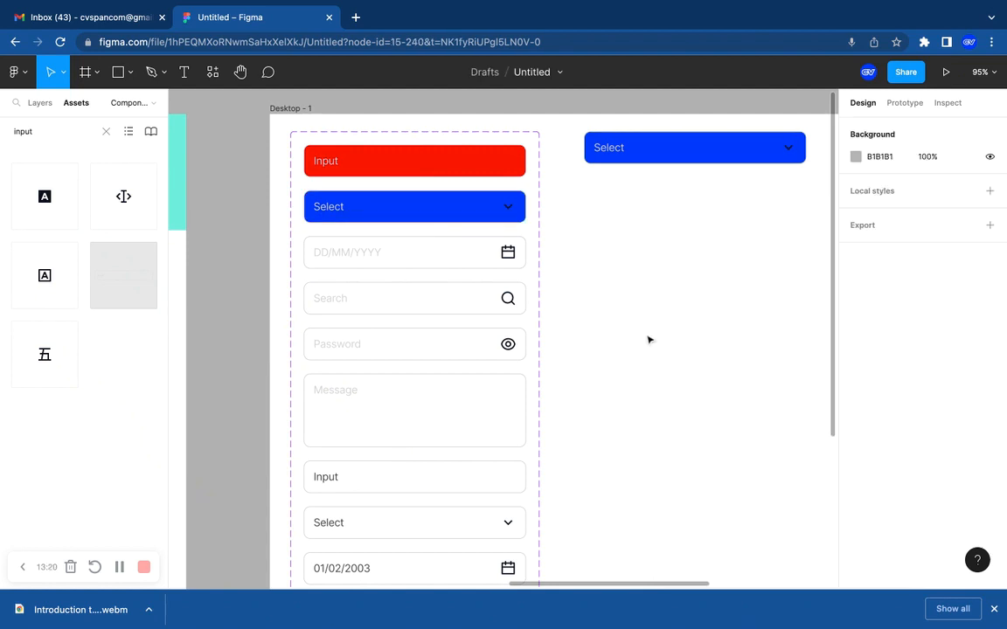
Switch the blue Input field instance outside the component set to the Date variant and on to Default.
{"action": "left_click", "coordinate": [733, 160]}
{"action": "left_click", "coordinate": [944, 334]}
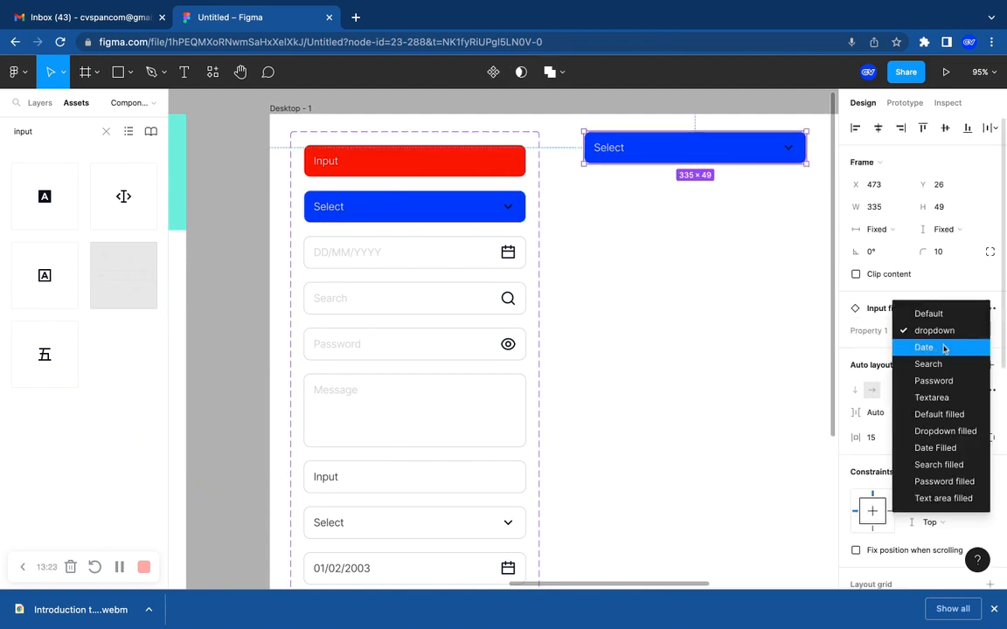
{"action": "left_click", "coordinate": [944, 349]}
{"action": "left_click", "coordinate": [943, 337]}
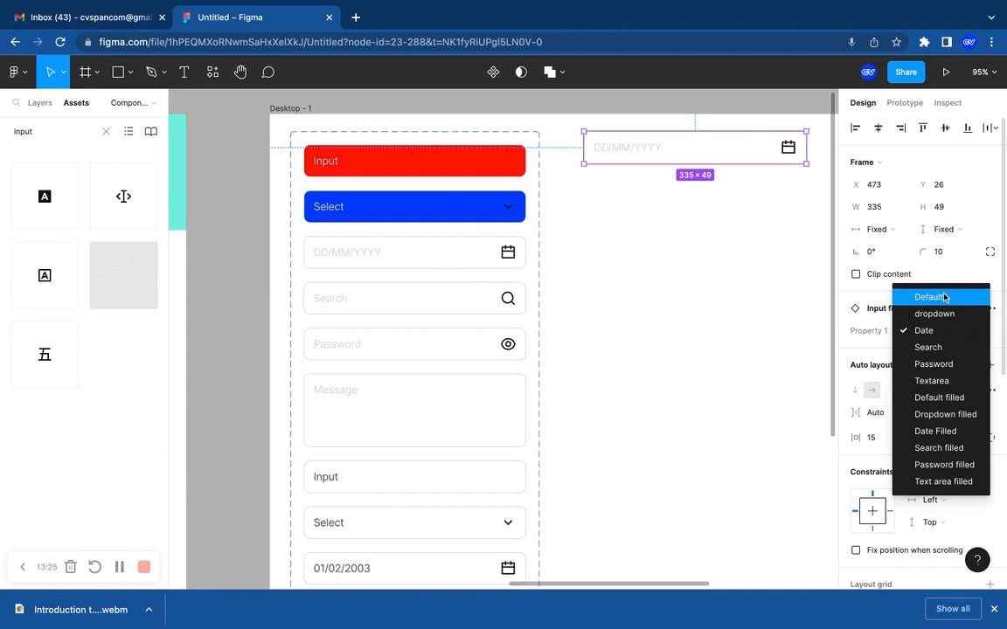
{"action": "left_click", "coordinate": [944, 298]}
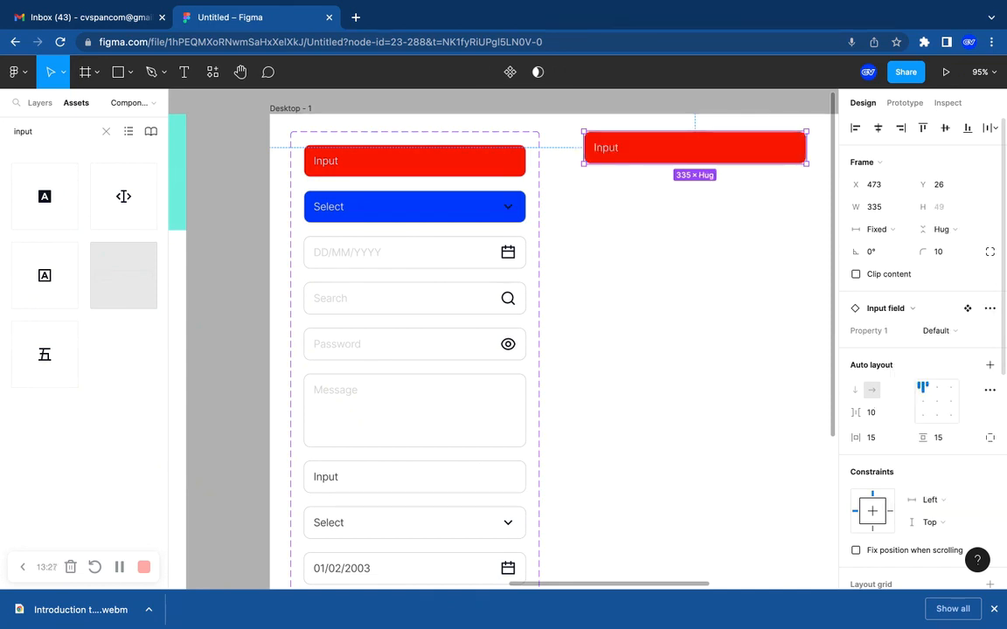